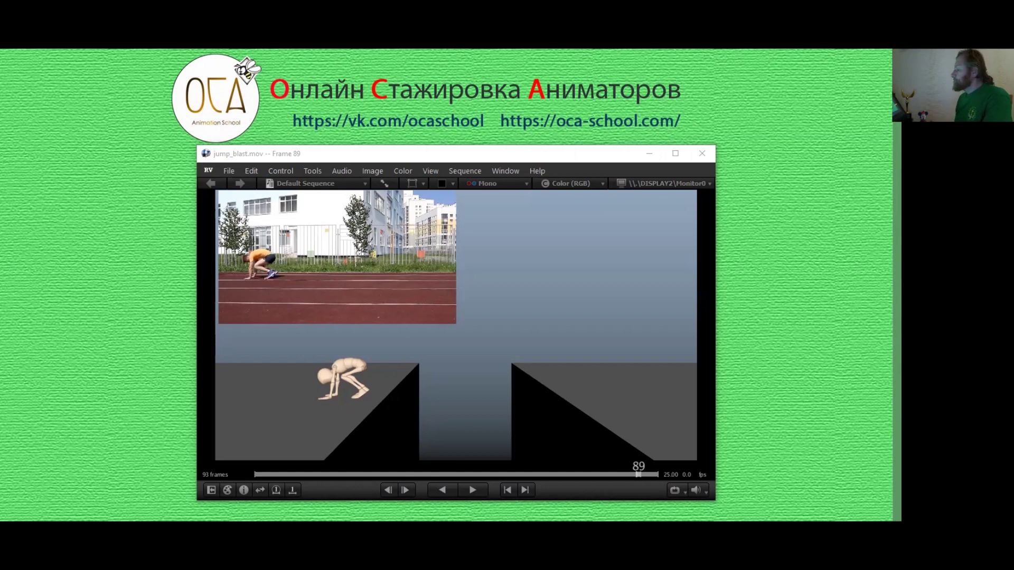
# Step: Play jump_blast.mov and pause on frame 65, with the character crouched at the ledge
pyautogui.click(472, 491)
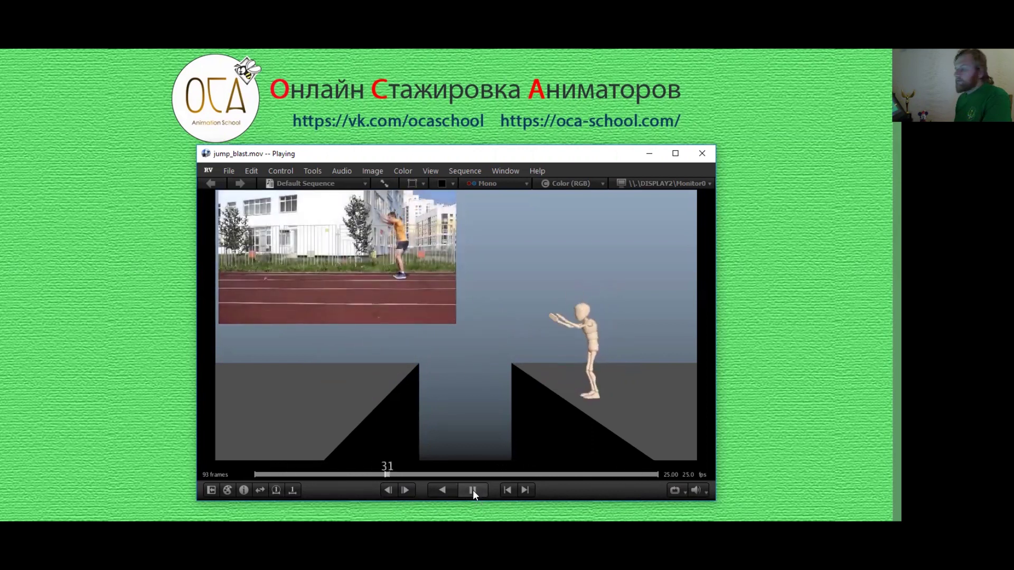
pyautogui.click(473, 490)
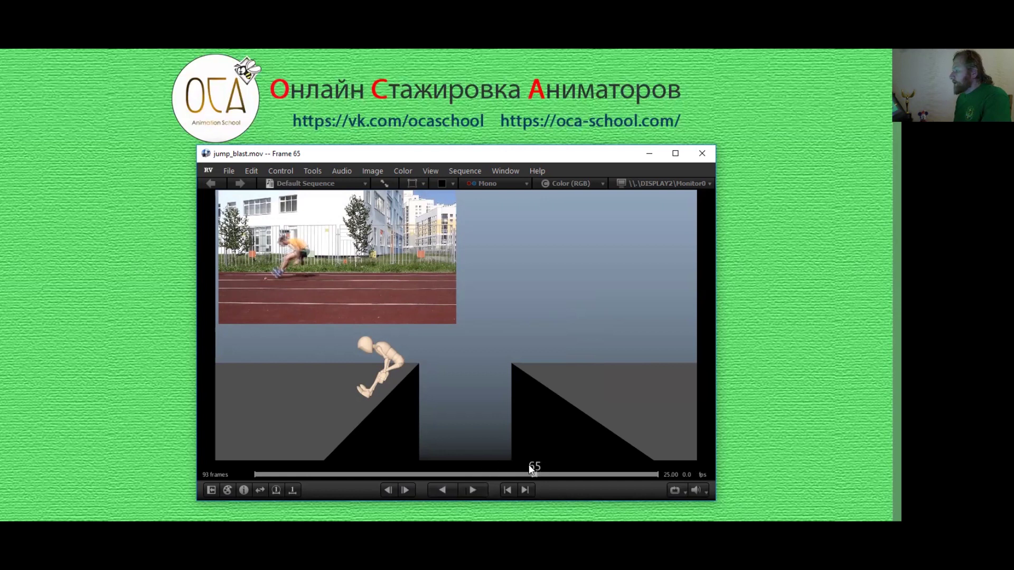
# Step: Rewind to frame 1, play the jump, and stop around frame 39
pyautogui.moveTo(534, 464); pyautogui.dragTo(257, 474)
pyautogui.click(473, 491)
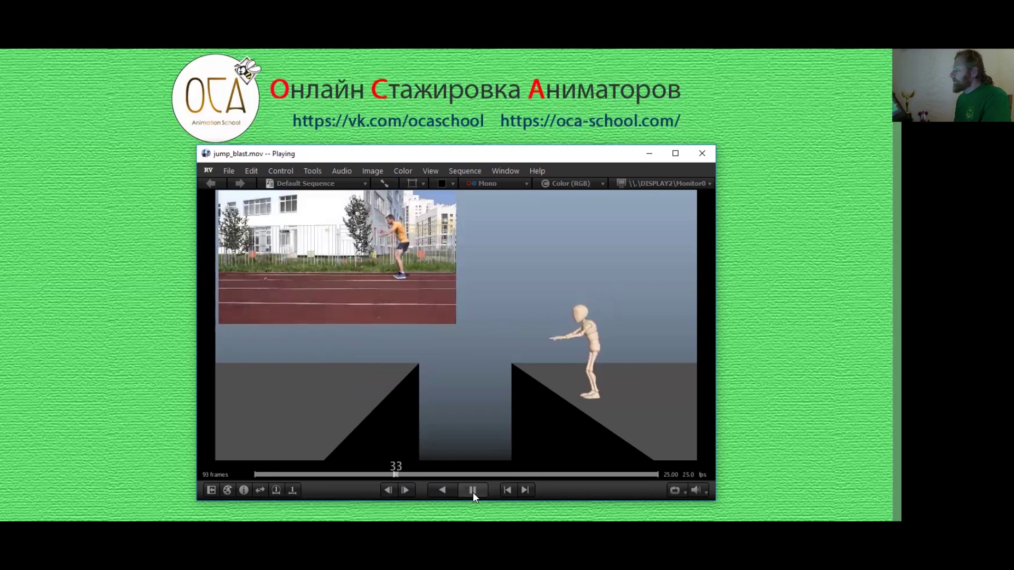
pyautogui.click(473, 492)
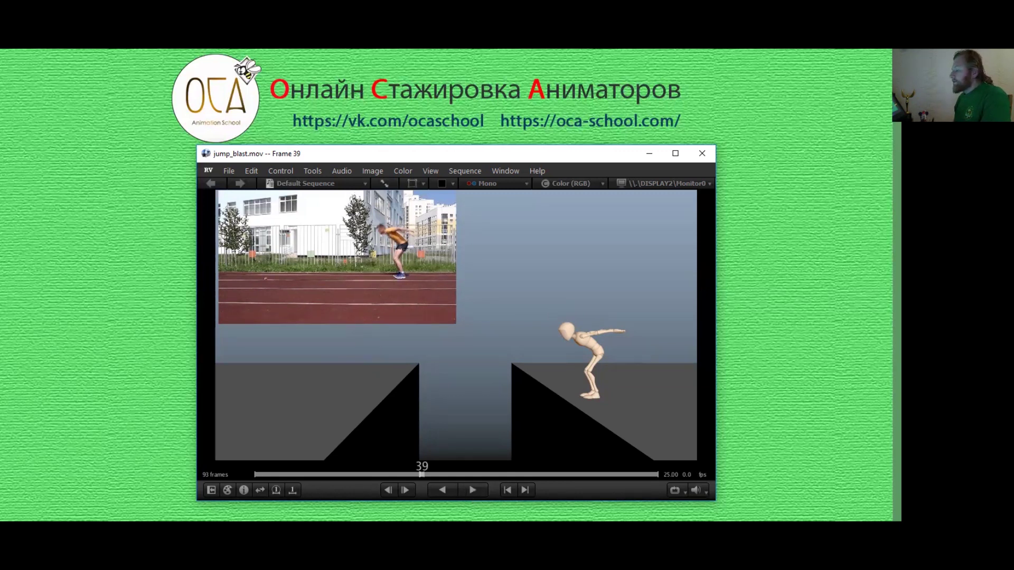
# Step: Scrub back through the opening frames and settle on frame 22, arms raised overhead
pyautogui.moveTo(420, 467); pyautogui.dragTo(233, 490)
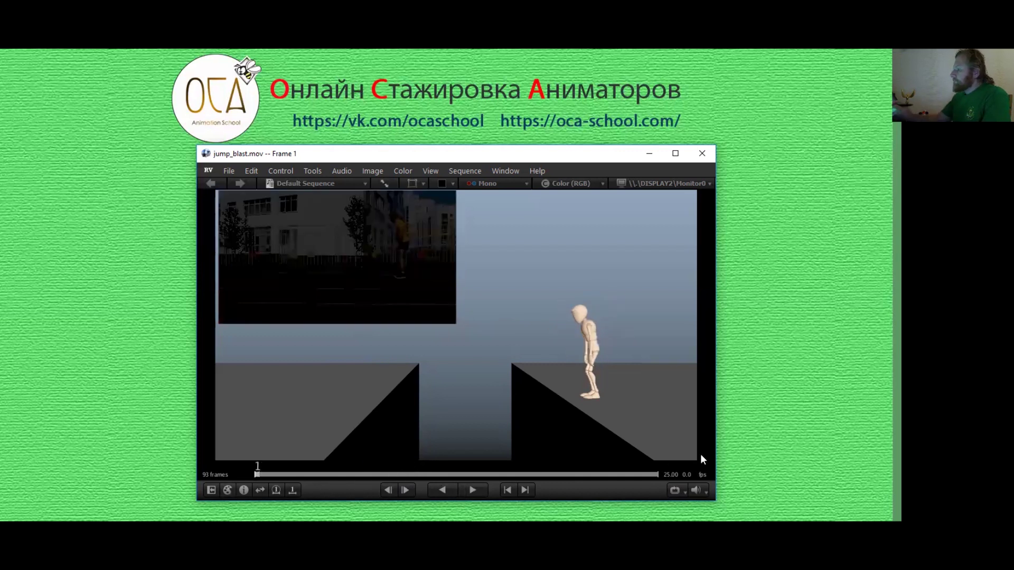
pyautogui.moveTo(261, 470); pyautogui.dragTo(344, 469)
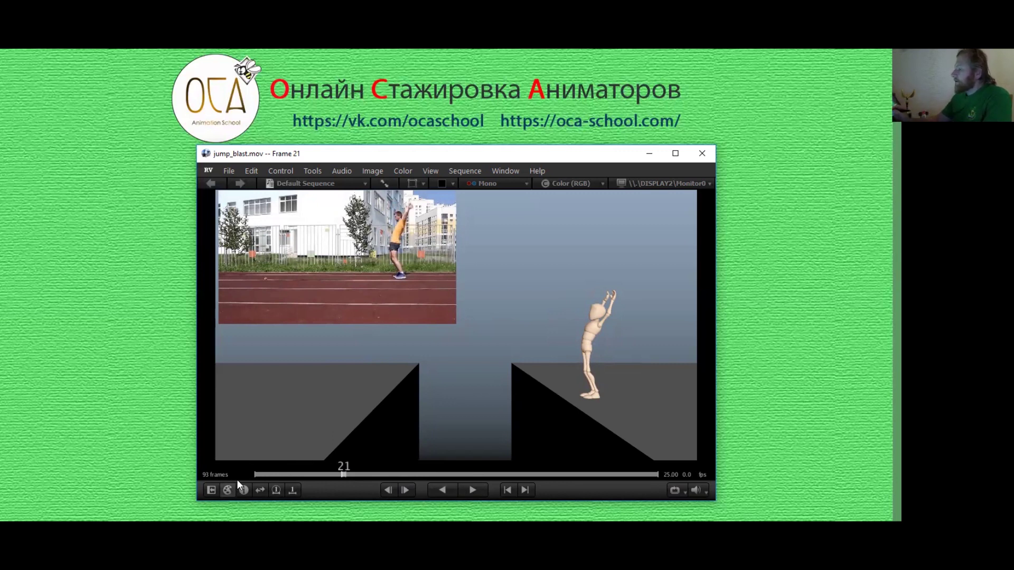
pyautogui.moveTo(342, 474)
pyautogui.mouseDown()
pyautogui.moveTo(309, 473)
pyautogui.moveTo(350, 463)
pyautogui.mouseUp()
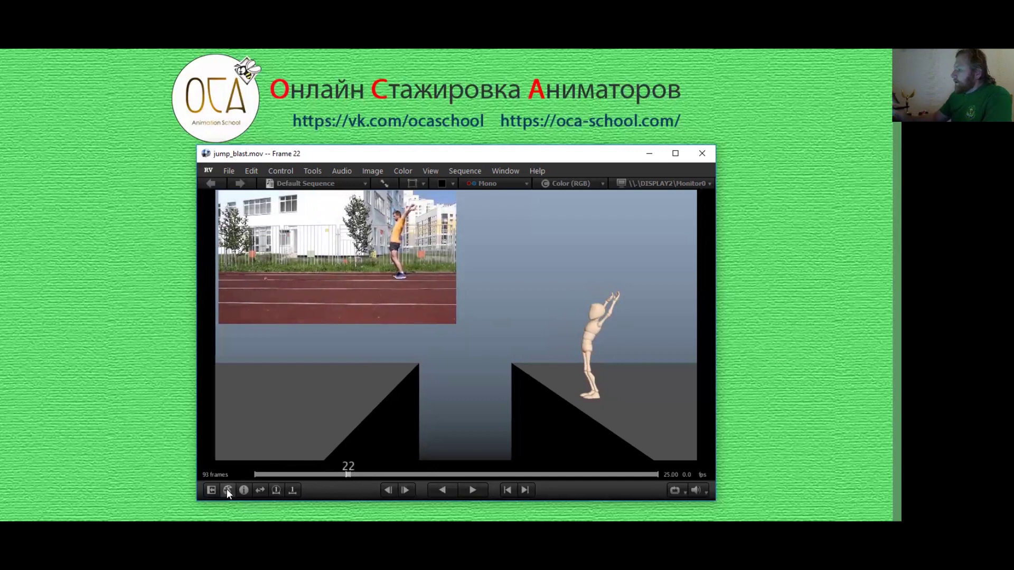
# Step: Activate the Draw palette with a red pen on frame 22, undoing a test mark
pyautogui.click(242, 486)
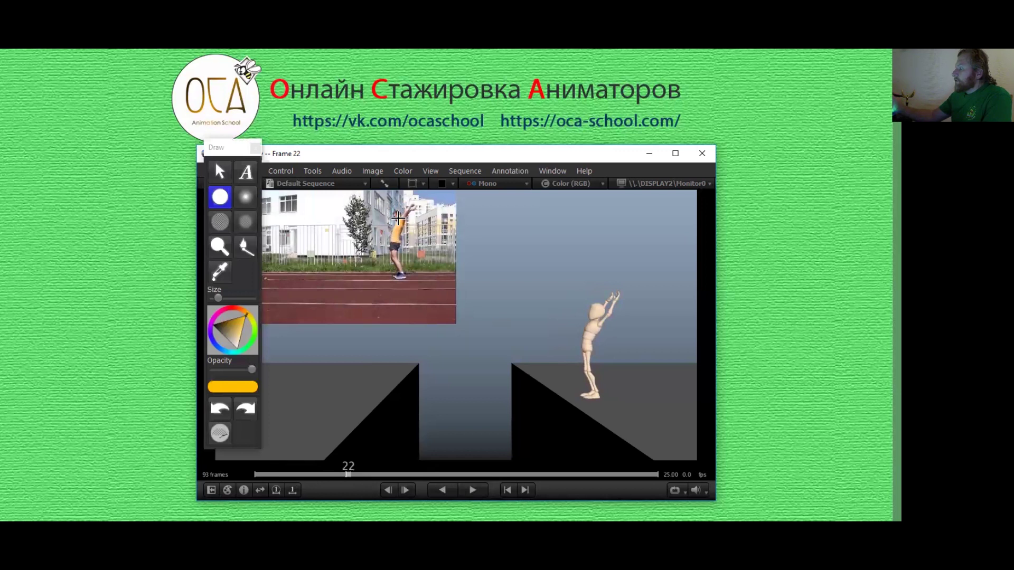
pyautogui.click(233, 305)
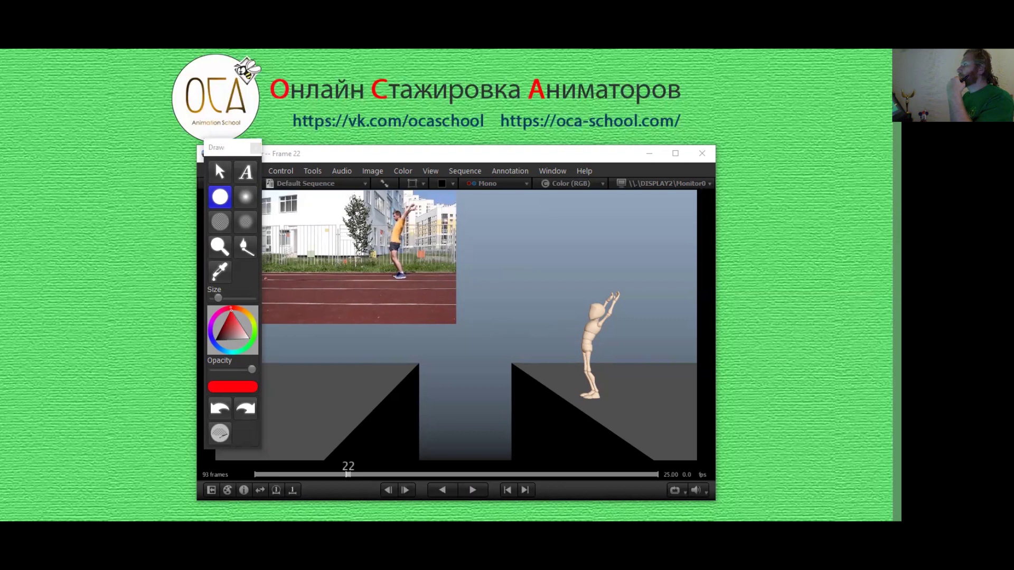
pyautogui.click(587, 157)
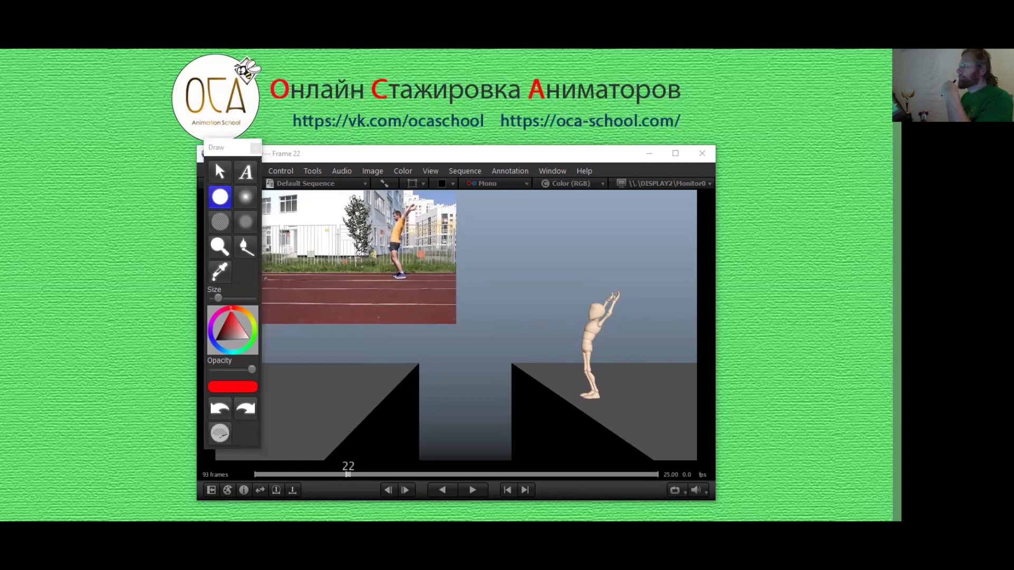
pyautogui.click(499, 160)
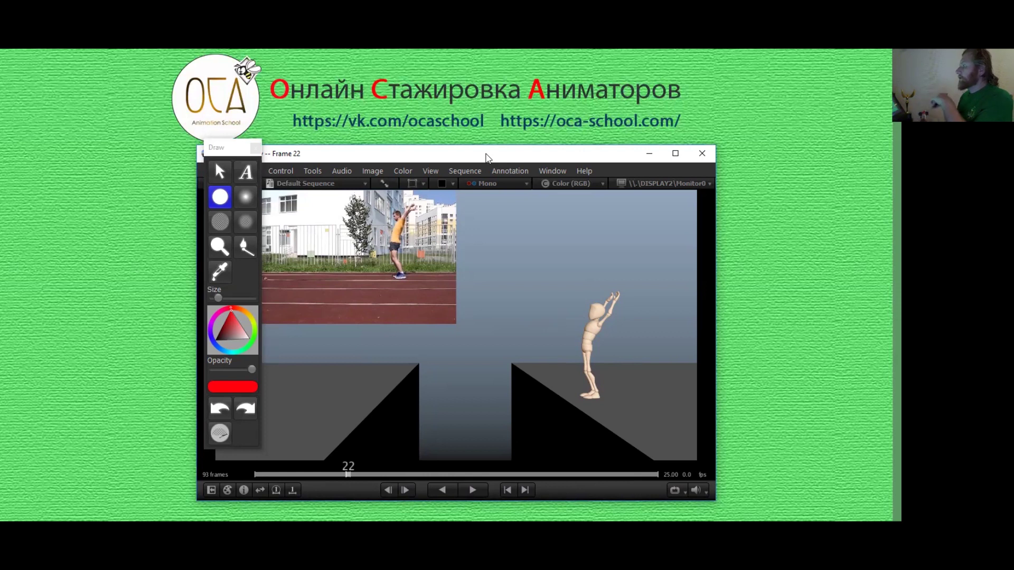
pyautogui.click(673, 337)
pyautogui.hotkey('ctrl', 'z')
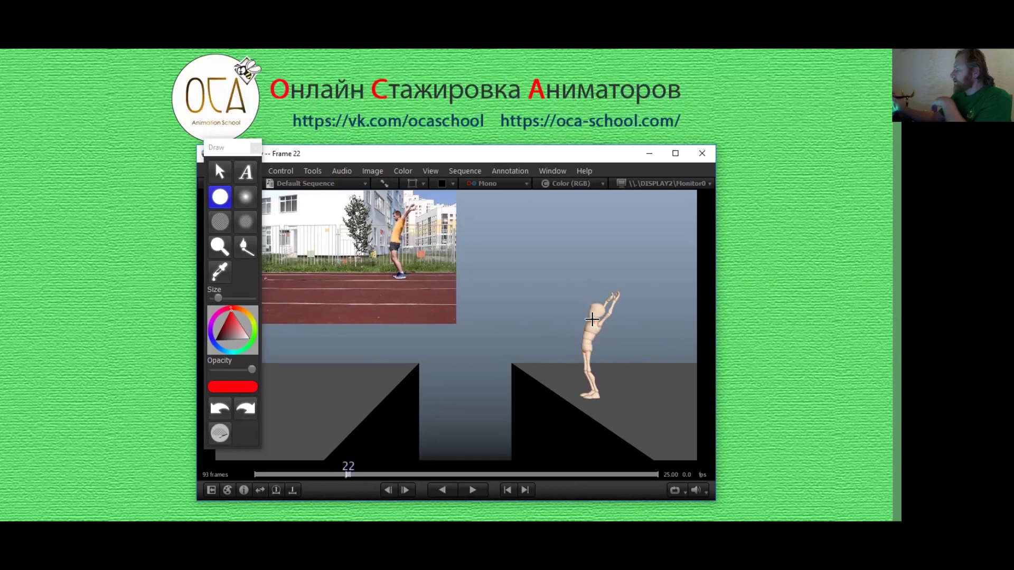
# Step: Thicken the brush slightly and draw red strokes over the character's head and torso
pyautogui.moveTo(218, 297); pyautogui.dragTo(221, 298)
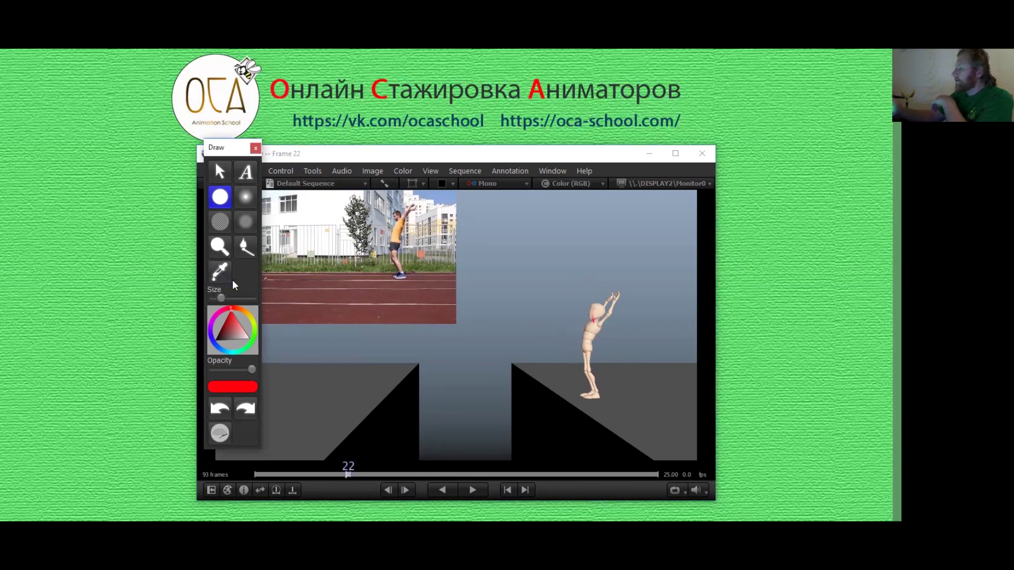
pyautogui.click(594, 319)
pyautogui.moveTo(597, 320)
pyautogui.mouseDown()
pyautogui.moveTo(594, 298)
pyautogui.moveTo(598, 325)
pyautogui.mouseUp()
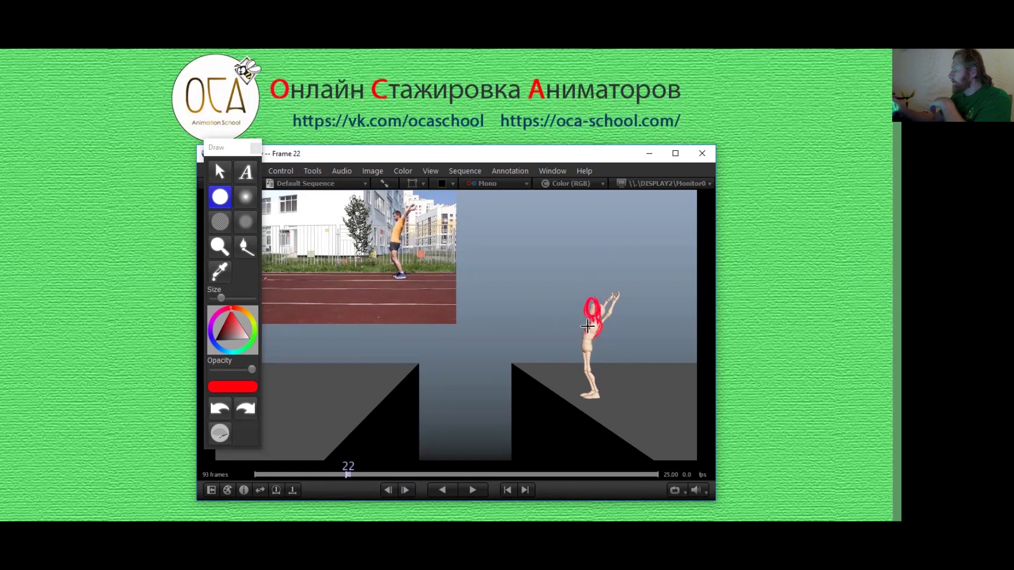
pyautogui.moveTo(586, 329)
pyautogui.mouseDown()
pyautogui.moveTo(592, 350)
pyautogui.moveTo(592, 317)
pyautogui.mouseUp()
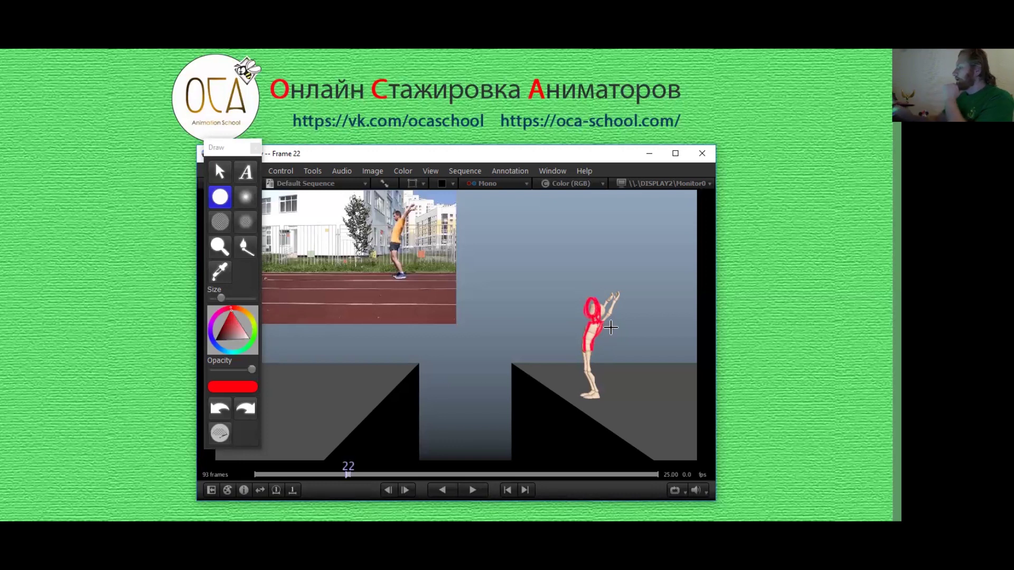
pyautogui.moveTo(348, 474)
pyautogui.mouseDown()
pyautogui.moveTo(259, 475)
pyautogui.moveTo(320, 472)
pyautogui.moveTo(291, 471)
pyautogui.moveTo(305, 472)
pyautogui.mouseUp()
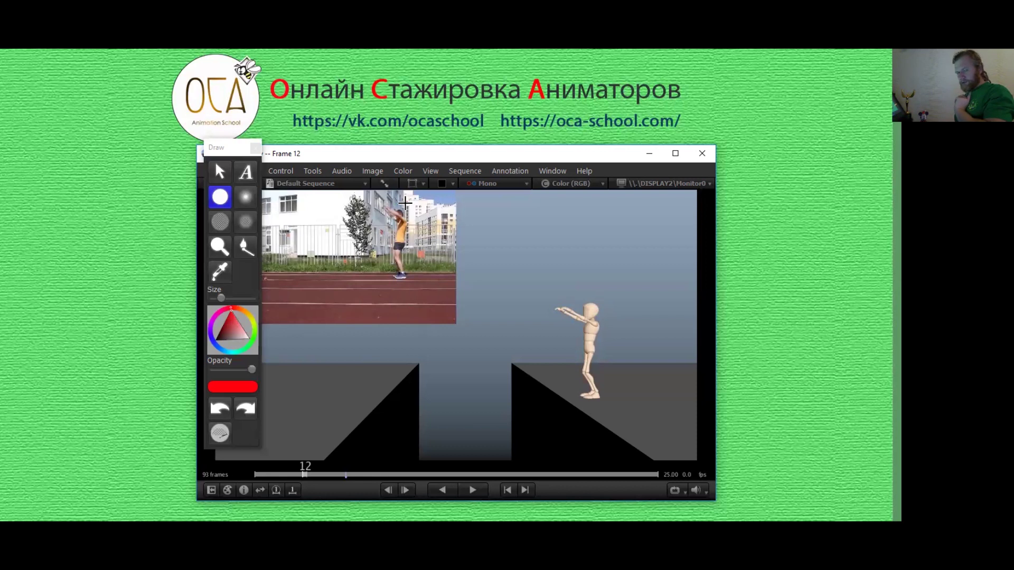
# Step: Back on frame 22, redraw the red head oval and add raised-arm strokes
pyautogui.moveTo(305, 468); pyautogui.dragTo(344, 468)
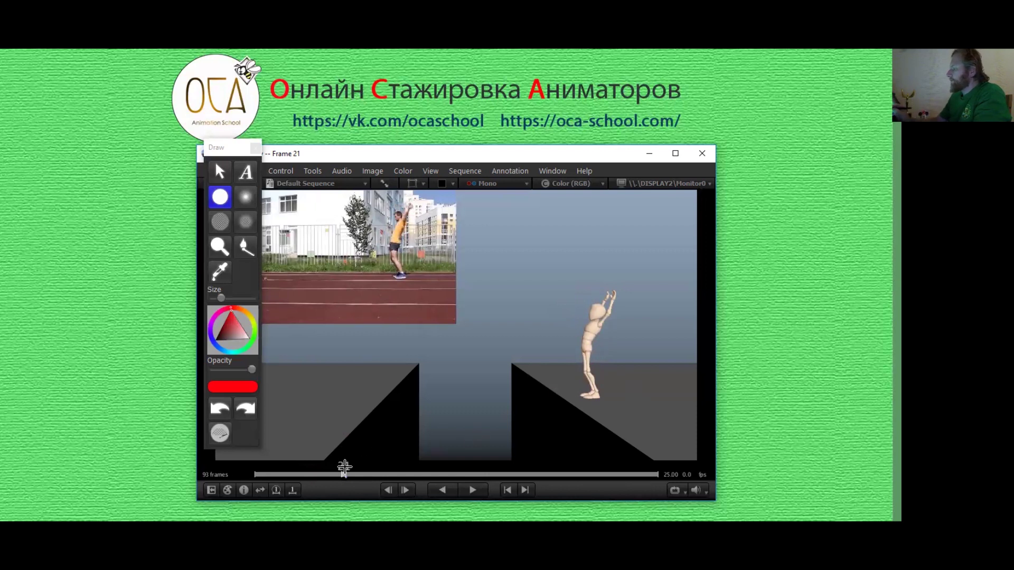
pyautogui.moveTo(343, 468); pyautogui.dragTo(347, 468)
pyautogui.moveTo(586, 298)
pyautogui.mouseDown()
pyautogui.moveTo(595, 303)
pyautogui.moveTo(584, 312)
pyautogui.mouseUp()
pyautogui.click(585, 286)
pyautogui.moveTo(391, 218); pyautogui.dragTo(415, 207)
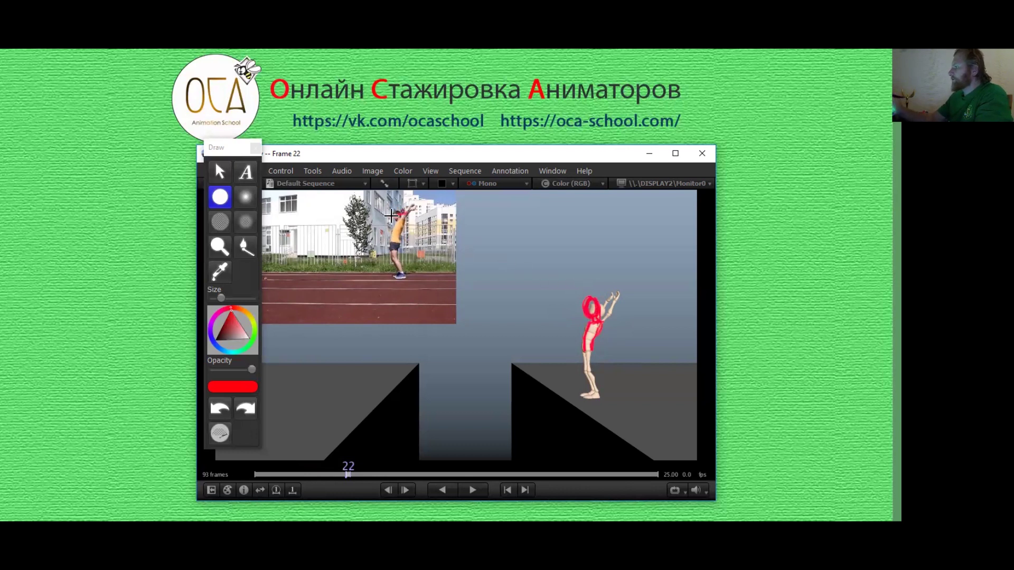
pyautogui.moveTo(577, 311); pyautogui.dragTo(611, 300)
# Step: Scrub through frames 16–24 to compare the sketch against neighbouring poses
pyautogui.click(340, 468)
pyautogui.moveTo(341, 468); pyautogui.dragTo(322, 468)
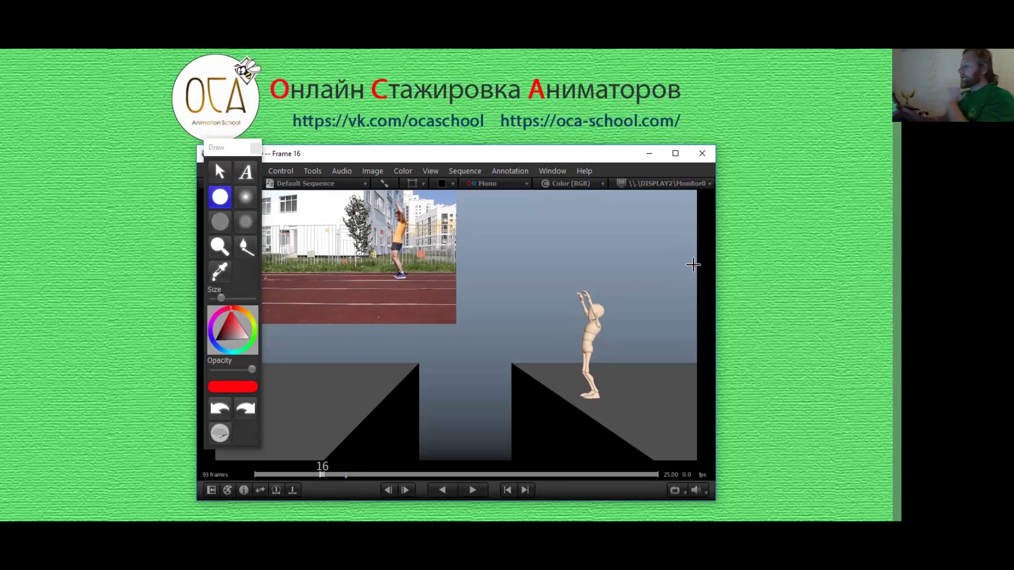
pyautogui.moveTo(321, 472); pyautogui.dragTo(399, 459)
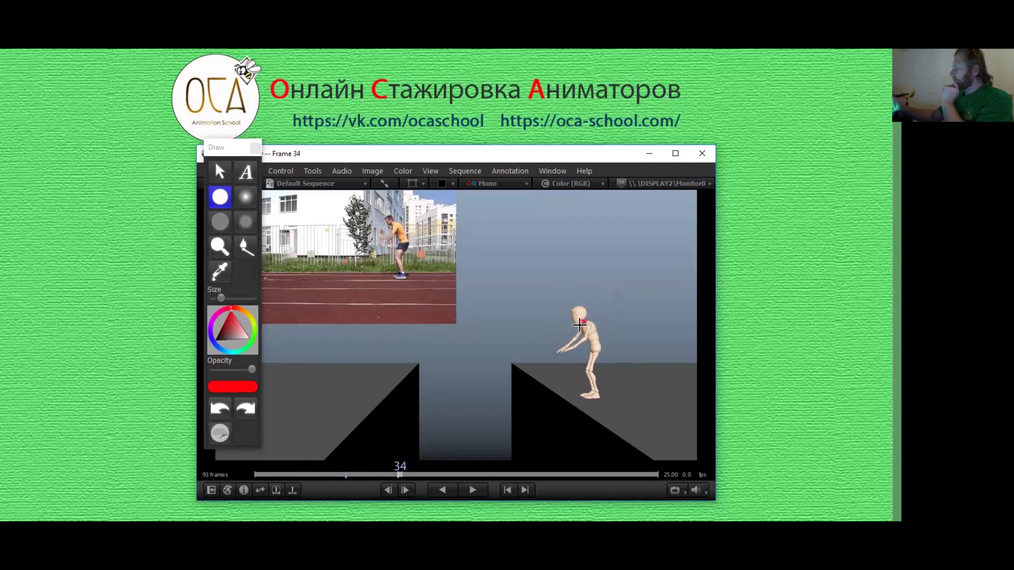
# Step: Add short red correction strokes above the bent-forward character's head on frame 34
pyautogui.moveTo(646, 229); pyautogui.dragTo(651, 239)
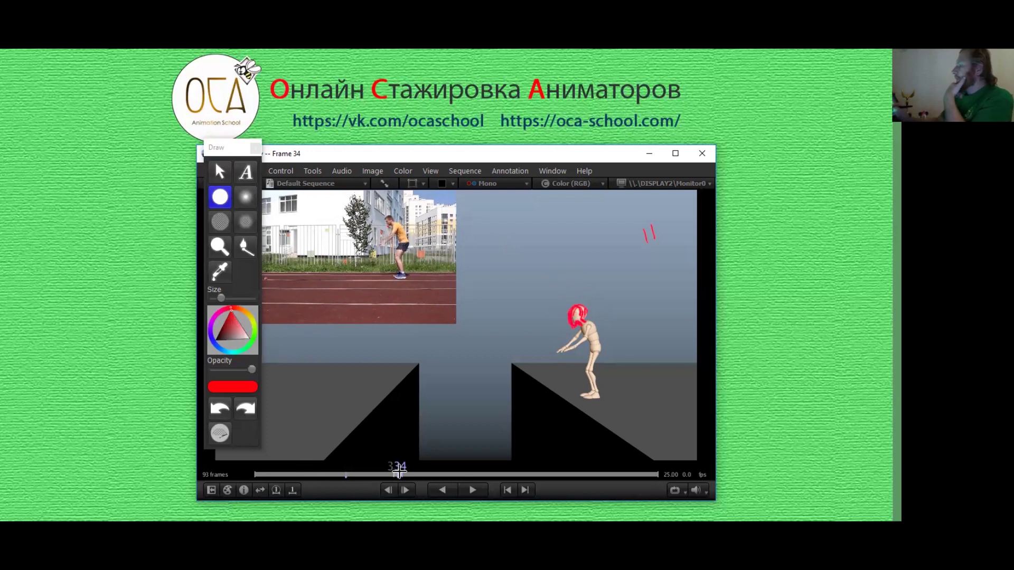
pyautogui.click(364, 473)
# Step: Scrub the timeline forward and stop on frame 48, the character crouched at the edge
pyautogui.moveTo(347, 470); pyautogui.dragTo(436, 464)
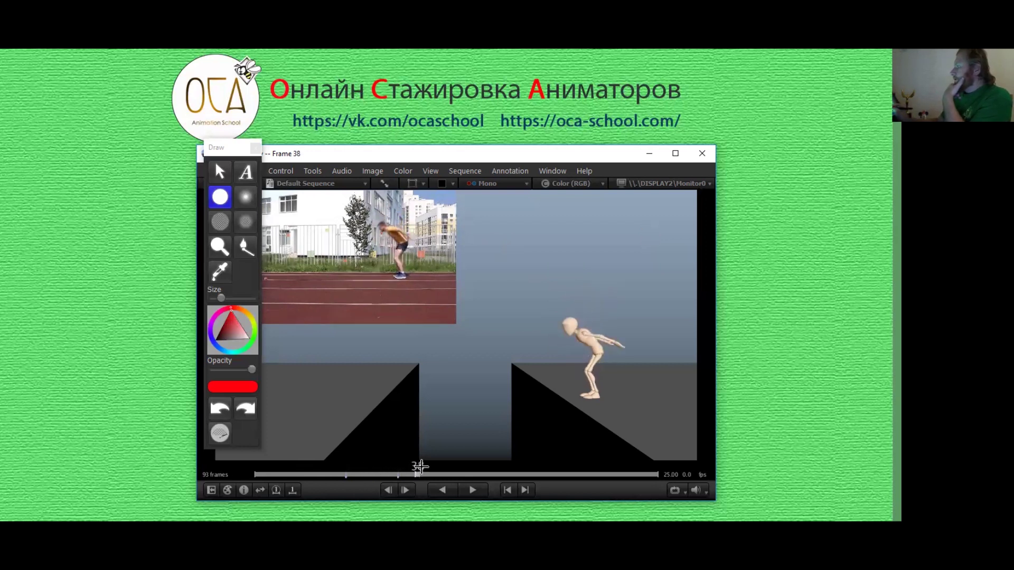
pyautogui.moveTo(436, 463)
pyautogui.mouseDown()
pyautogui.moveTo(379, 463)
pyautogui.moveTo(504, 466)
pyautogui.moveTo(389, 470)
pyautogui.moveTo(469, 467)
pyautogui.moveTo(459, 466)
pyautogui.mouseUp()
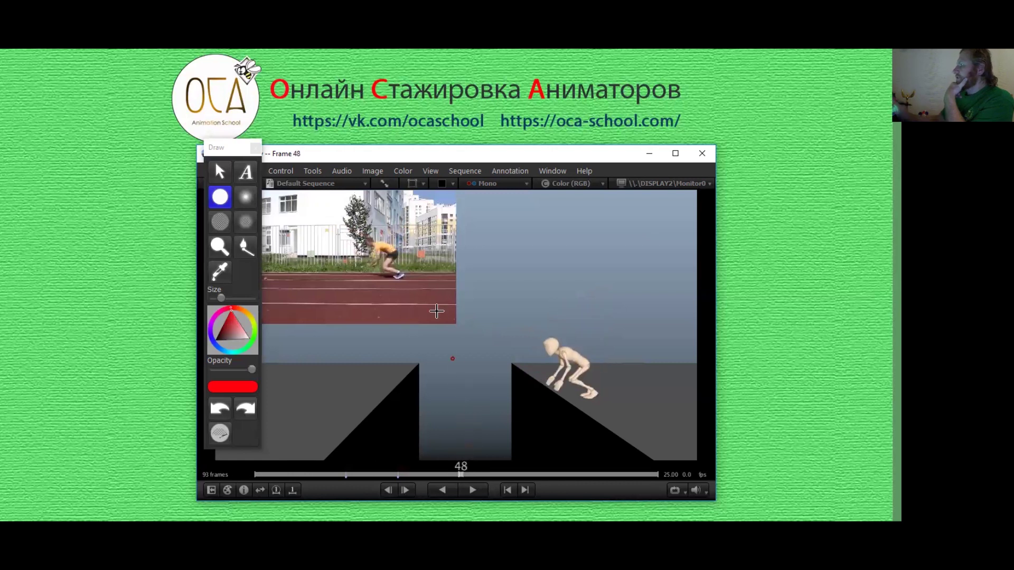
# Step: Mark red dots and outlines around the crouching character's head on frame 48, then a shoulder stroke further on
pyautogui.moveTo(375, 235); pyautogui.dragTo(380, 232)
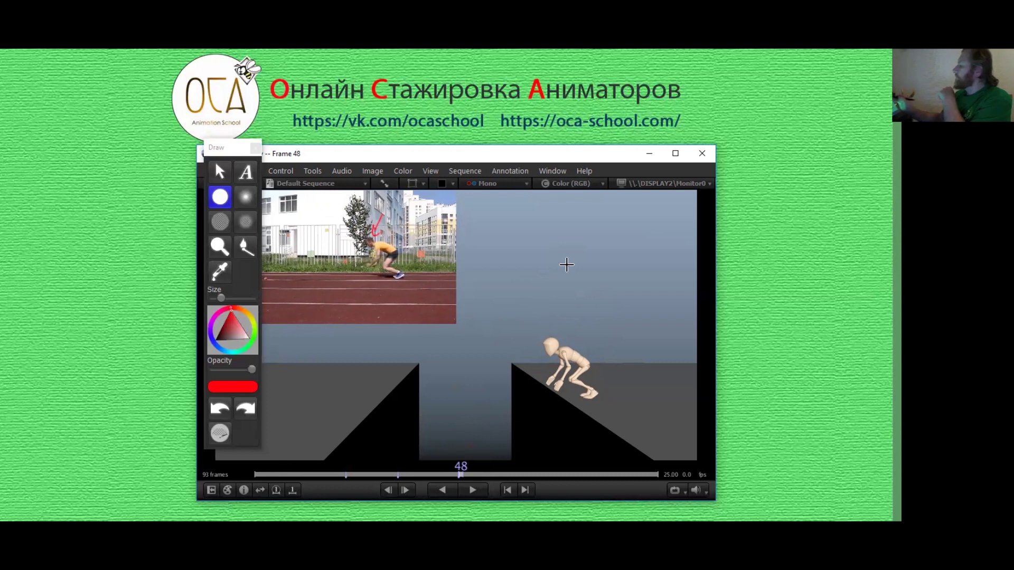
pyautogui.click(564, 337)
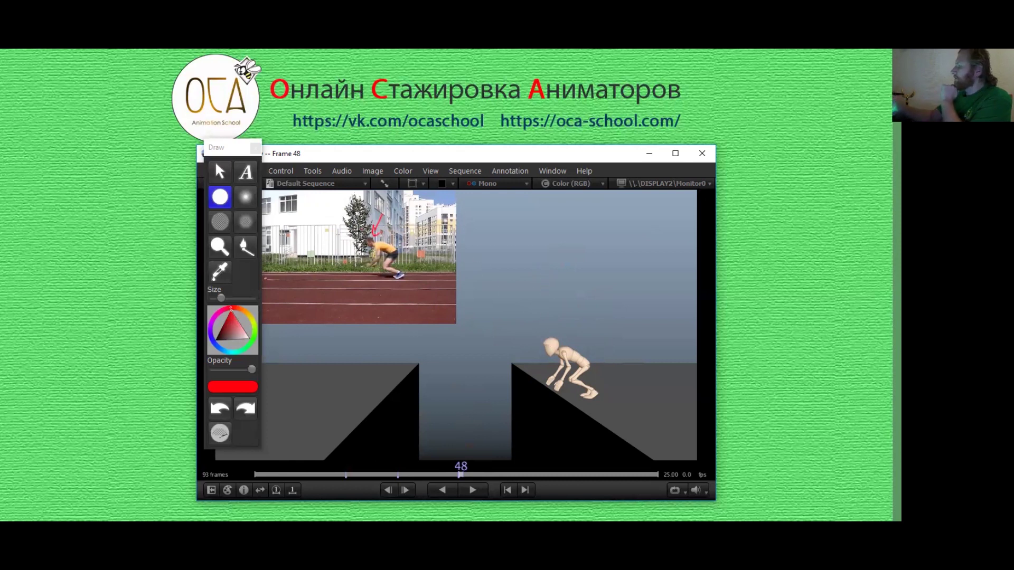
pyautogui.click(555, 349)
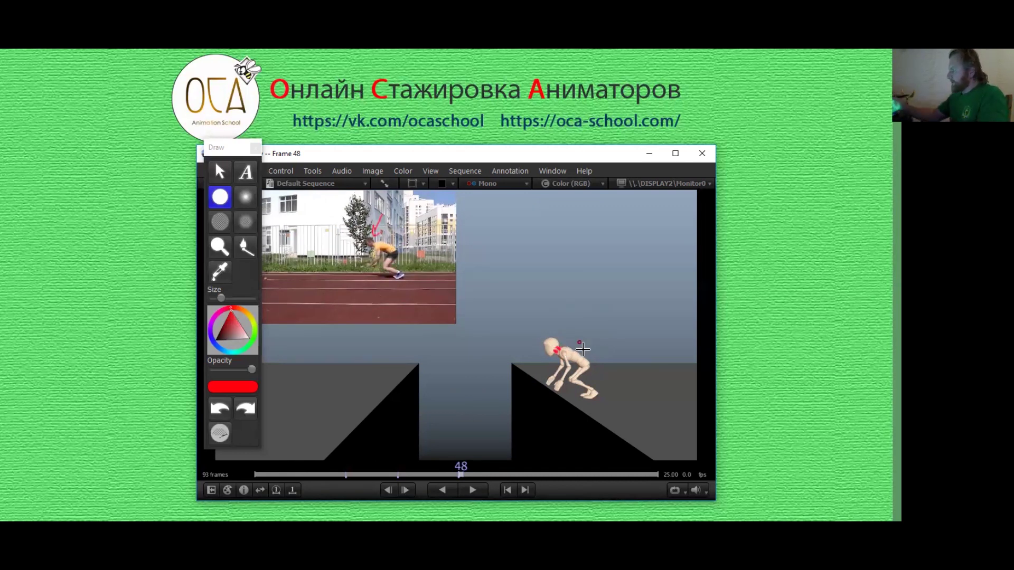
pyautogui.moveTo(576, 342); pyautogui.dragTo(598, 355)
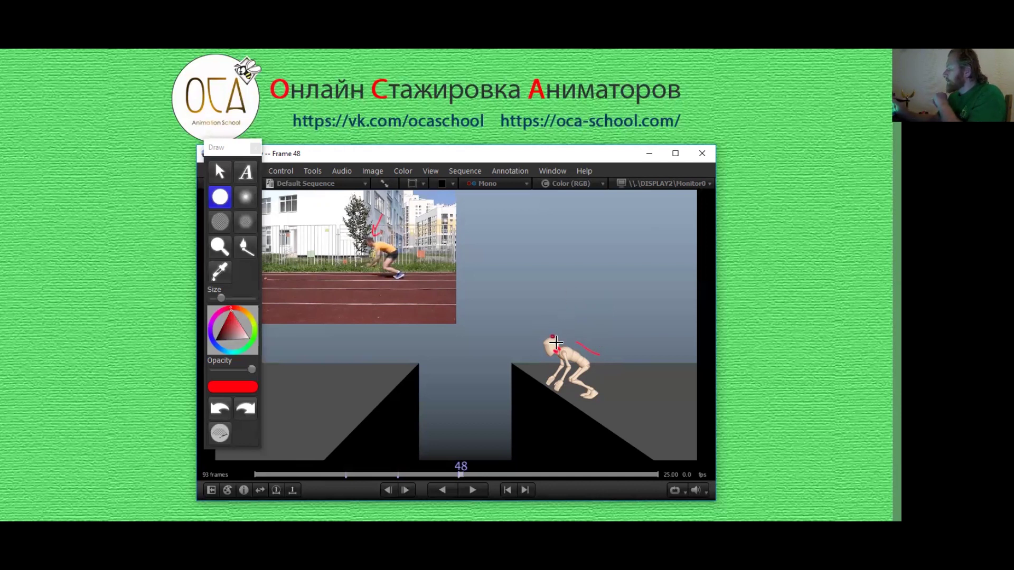
pyautogui.moveTo(551, 333); pyautogui.dragTo(545, 341)
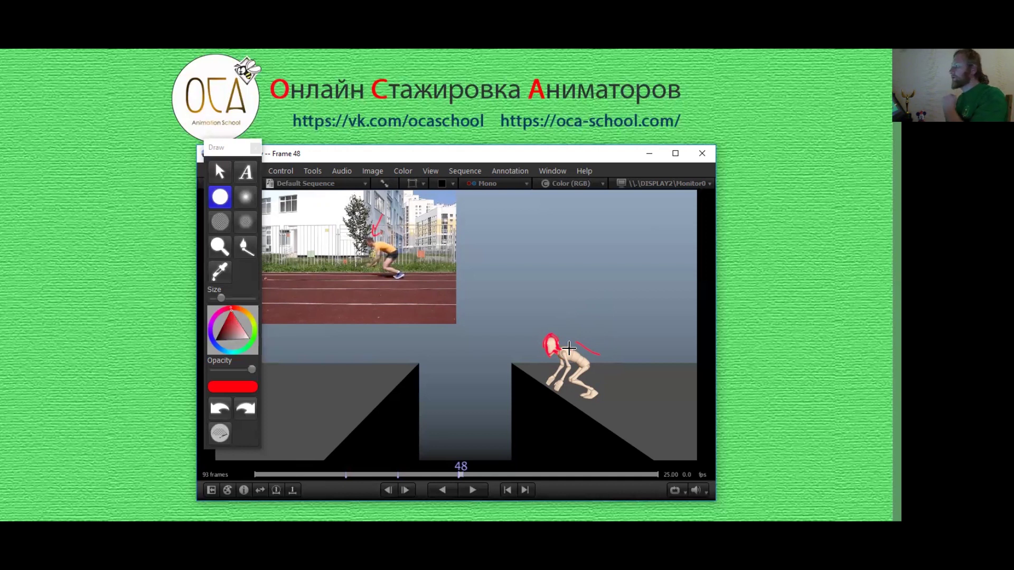
pyautogui.moveTo(463, 470); pyautogui.dragTo(499, 469)
pyautogui.moveTo(468, 328); pyautogui.dragTo(475, 327)
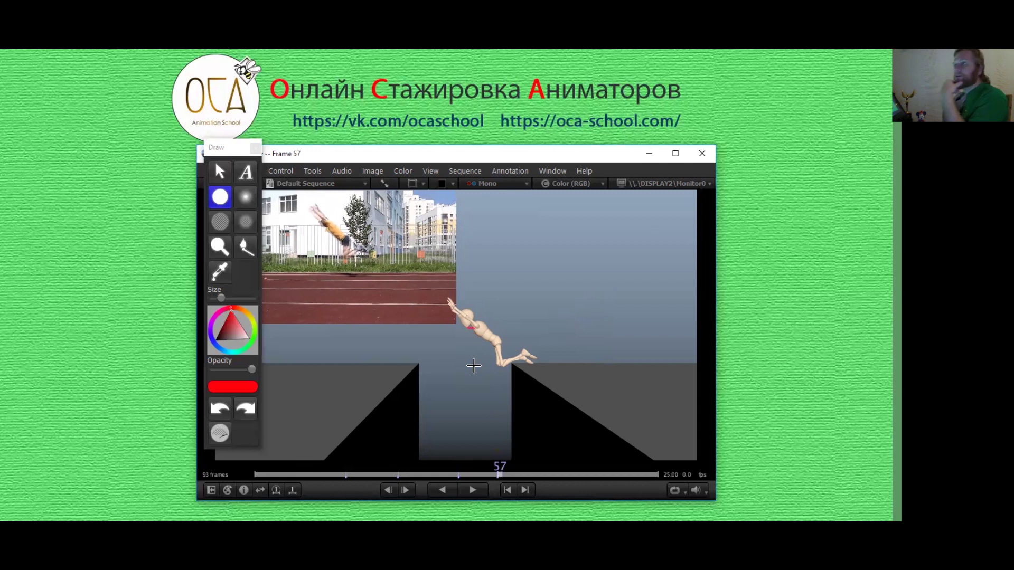
# Step: Scrub the timeline back, then forward to frame 65 with the character landed on the far ledge
pyautogui.moveTo(500, 471)
pyautogui.mouseDown()
pyautogui.moveTo(214, 450)
pyautogui.moveTo(356, 445)
pyautogui.moveTo(371, 471)
pyautogui.moveTo(495, 458)
pyautogui.mouseUp()
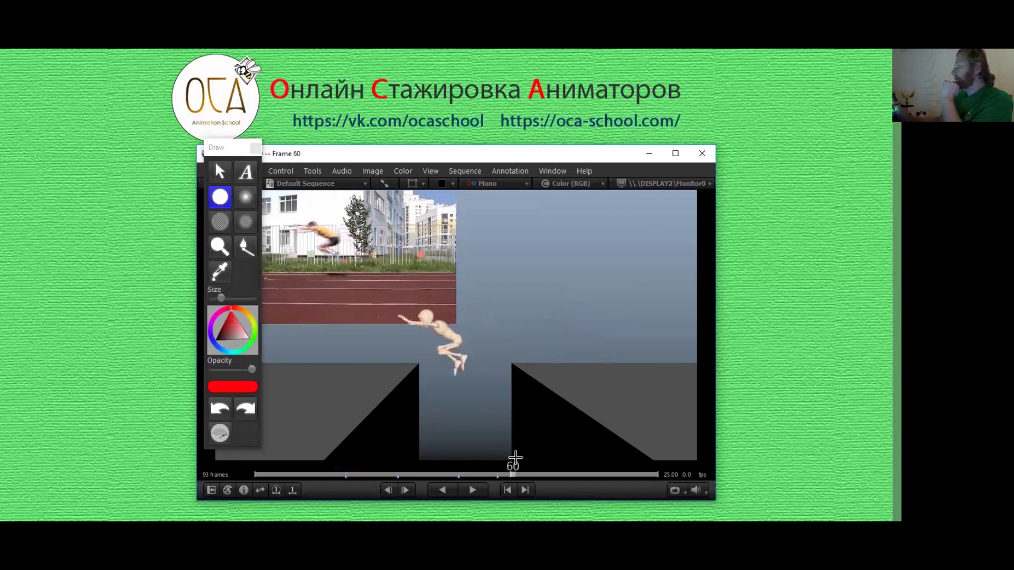
pyautogui.moveTo(495, 459); pyautogui.dragTo(532, 458)
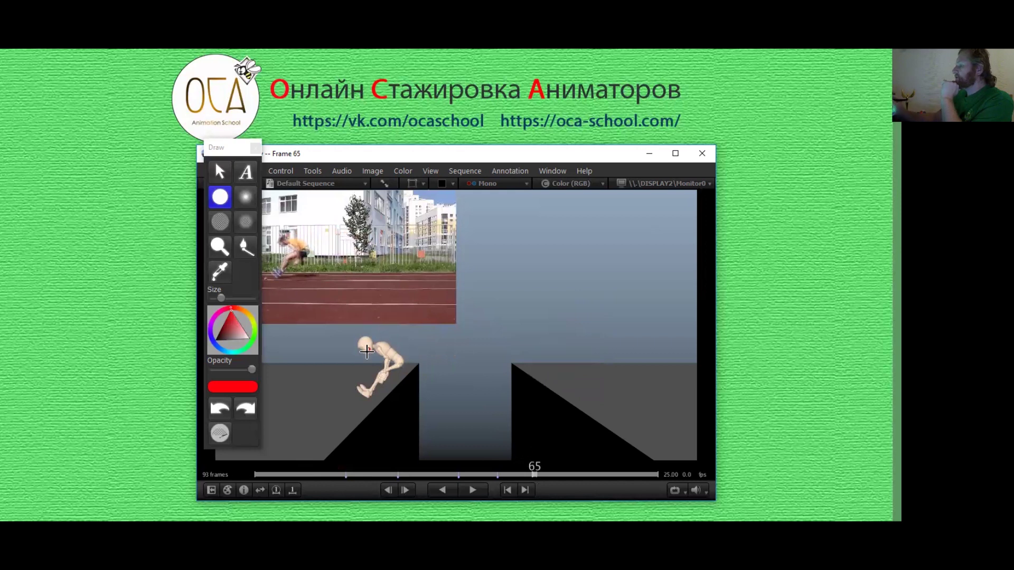
# Step: Trace the runner's torso angle in the reference inset and redraw the character's head in red
pyautogui.moveTo(276, 244); pyautogui.dragTo(297, 233)
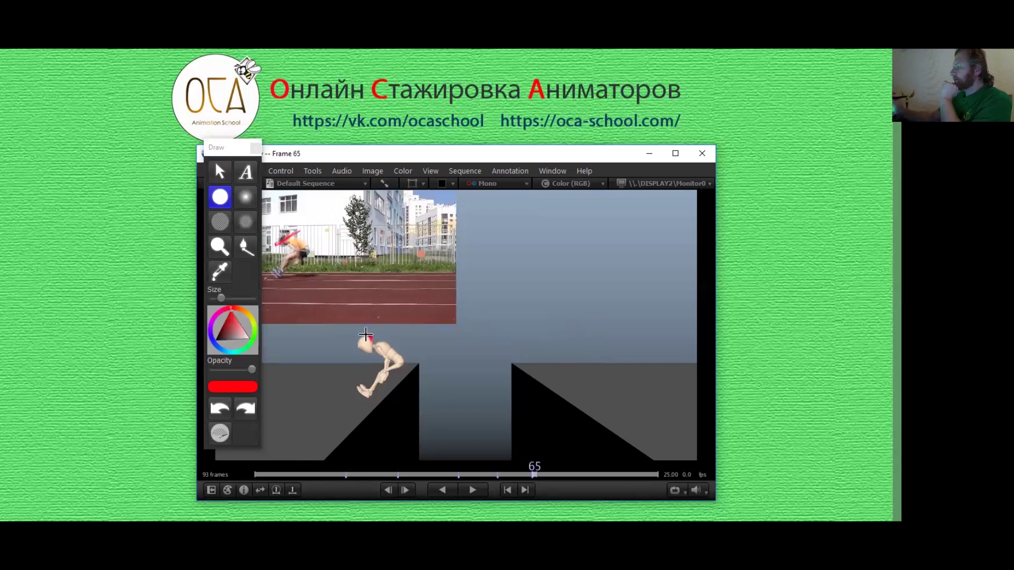
pyautogui.moveTo(361, 343)
pyautogui.mouseDown()
pyautogui.moveTo(366, 351)
pyautogui.moveTo(377, 336)
pyautogui.mouseUp()
# Step: Move the Draw panel left of the viewer and sketch a red correction near the crouching character's knee
pyautogui.moveTo(534, 474); pyautogui.dragTo(555, 474)
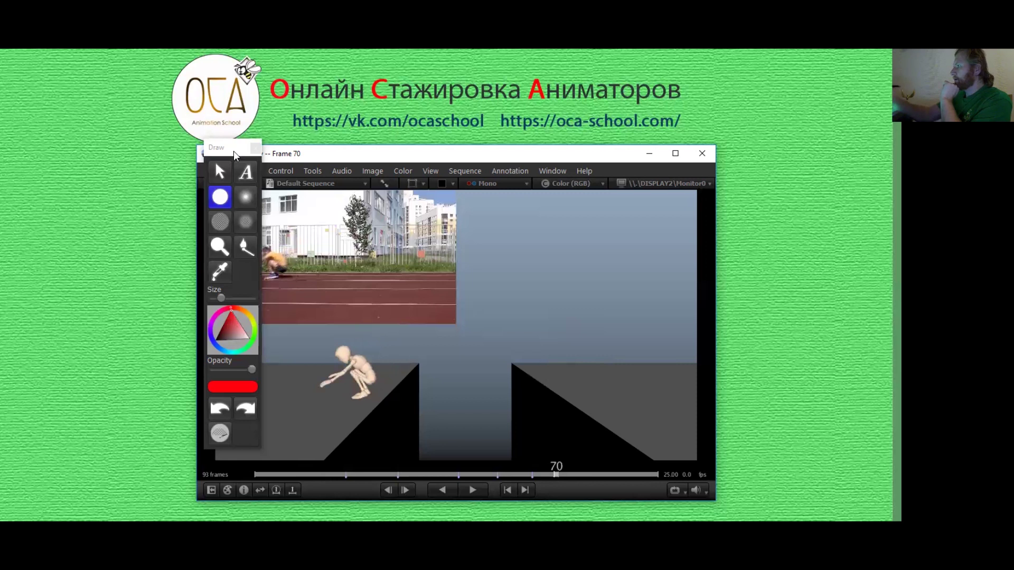
pyautogui.moveTo(232, 147); pyautogui.dragTo(169, 153)
pyautogui.moveTo(558, 467)
pyautogui.mouseDown()
pyautogui.moveTo(531, 475)
pyautogui.moveTo(573, 478)
pyautogui.moveTo(554, 480)
pyautogui.moveTo(565, 475)
pyautogui.mouseUp()
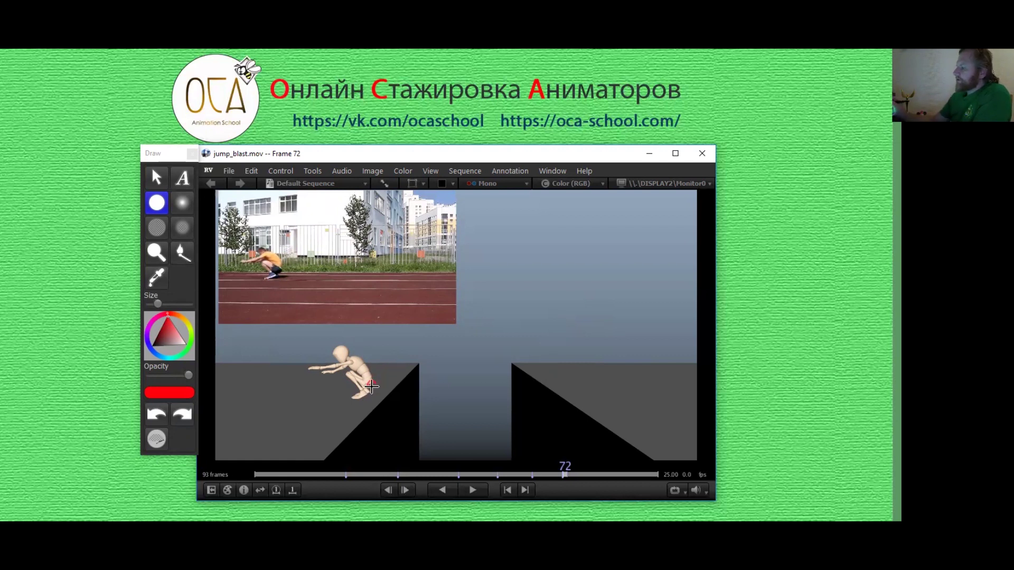
pyautogui.moveTo(367, 382)
pyautogui.mouseDown()
pyautogui.moveTo(348, 358)
pyautogui.moveTo(338, 364)
pyautogui.mouseUp()
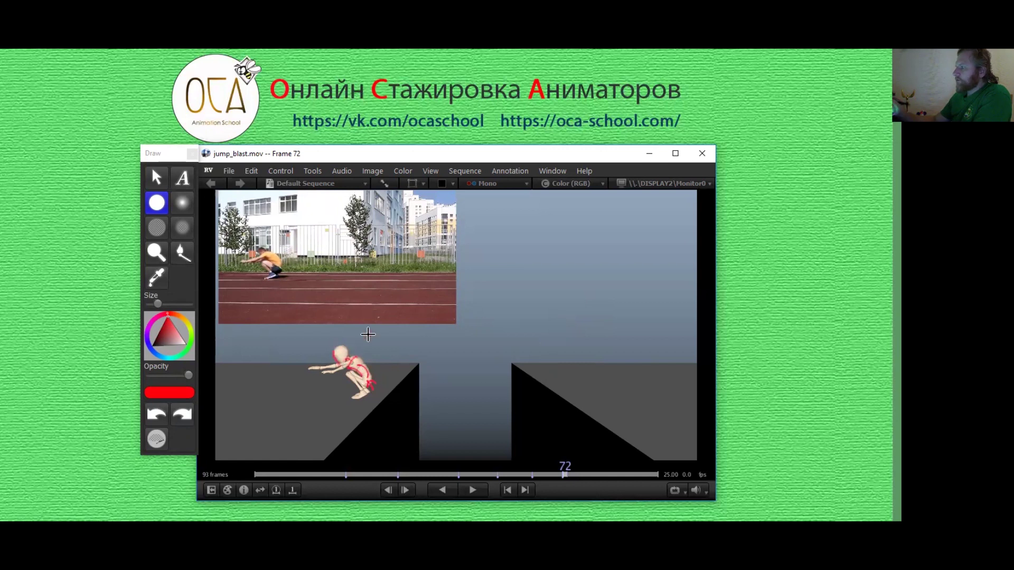
pyautogui.moveTo(561, 469); pyautogui.dragTo(592, 469)
# Step: Review the red-marked crouch around frame 88, continue to frame 93, then rewind to the jump's start
pyautogui.moveTo(586, 467)
pyautogui.mouseDown()
pyautogui.moveTo(542, 469)
pyautogui.moveTo(663, 468)
pyautogui.moveTo(516, 475)
pyautogui.moveTo(637, 474)
pyautogui.mouseUp()
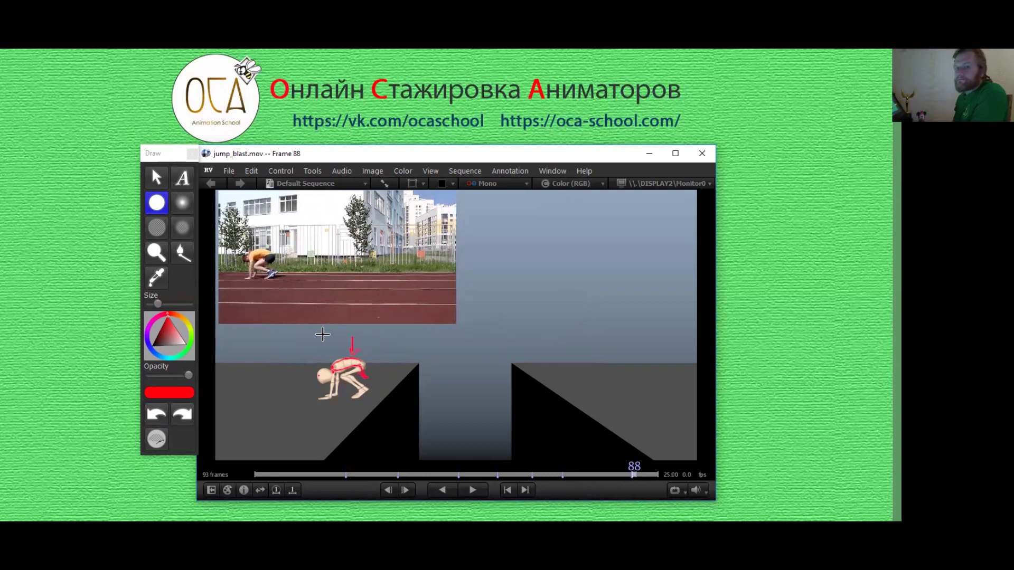
pyautogui.moveTo(635, 467); pyautogui.dragTo(658, 472)
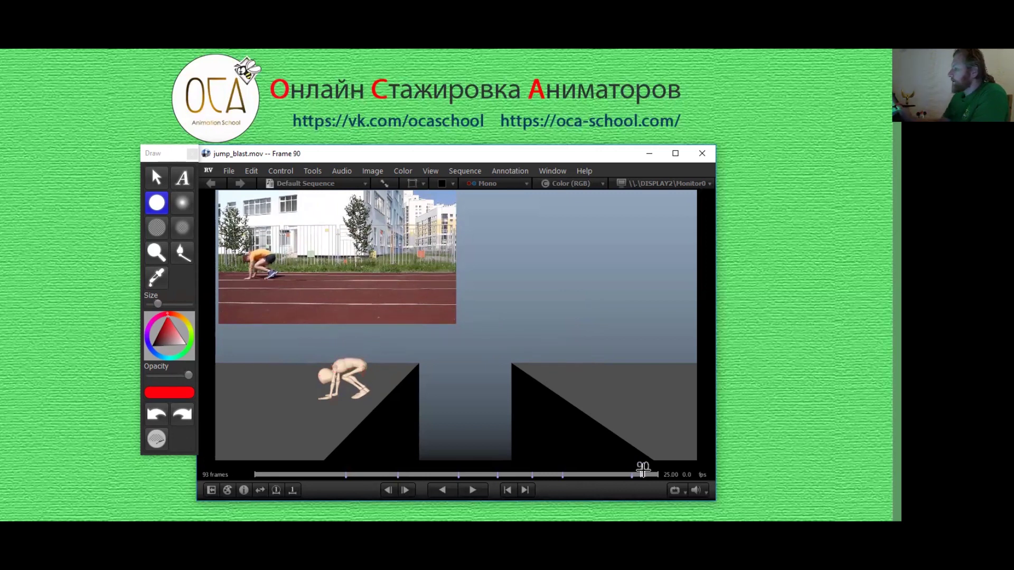
pyautogui.moveTo(254, 475); pyautogui.dragTo(348, 472)
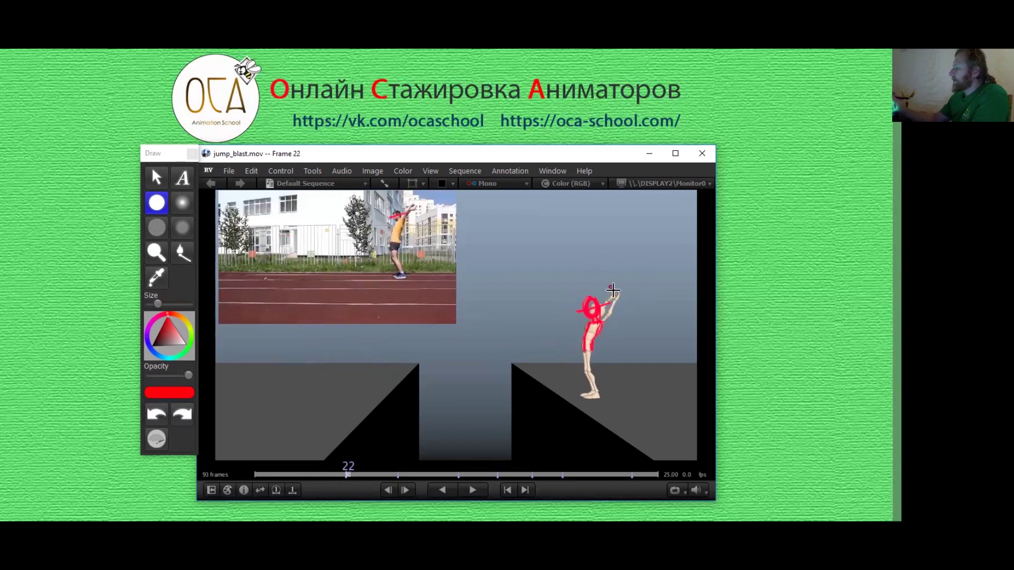
# Step: Play jump_blast.mov from frame 22 beside the reference video
pyautogui.click(475, 492)
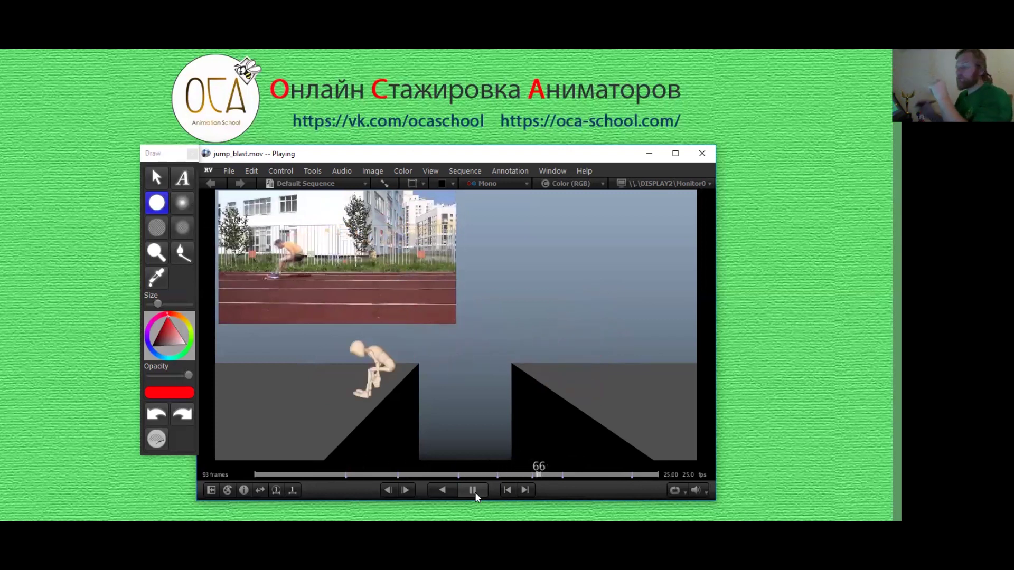
# Step: Stop playback at frame 87, rewind to the early frames, then go to frame 23's arm-swing arc
pyautogui.press('space')
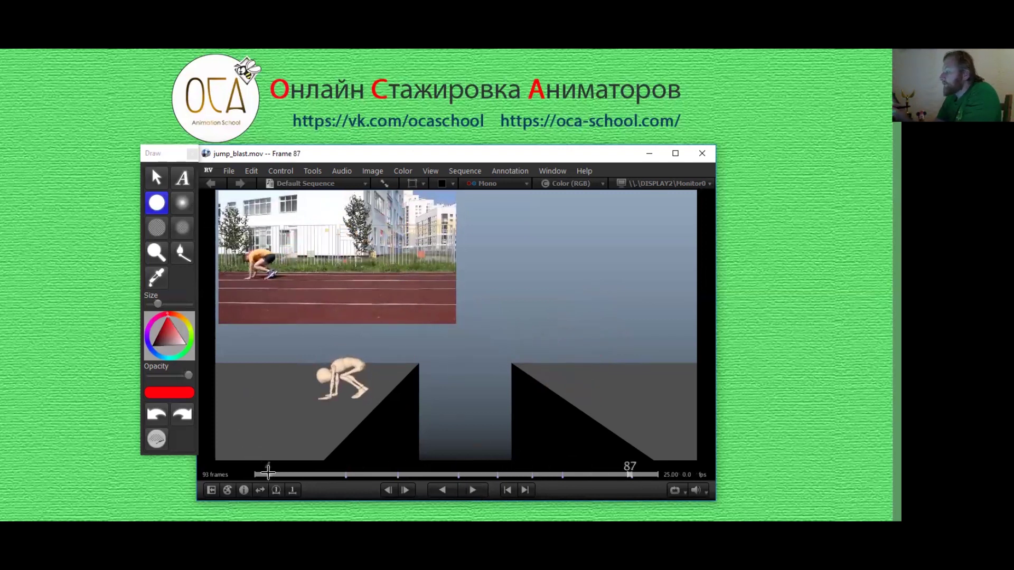
pyautogui.moveTo(258, 470)
pyautogui.mouseDown()
pyautogui.moveTo(341, 467)
pyautogui.moveTo(291, 468)
pyautogui.mouseUp()
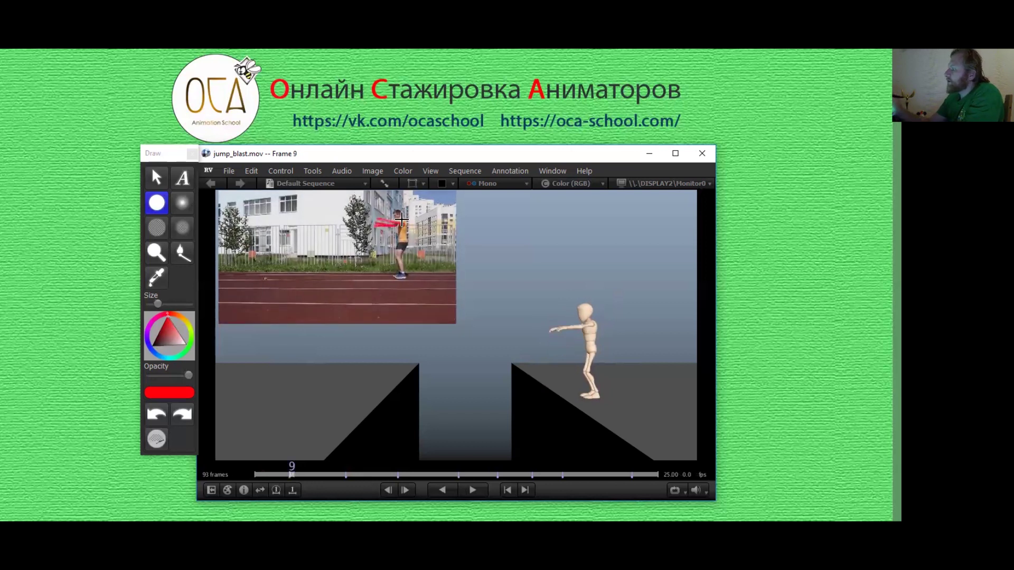
pyautogui.moveTo(293, 461); pyautogui.dragTo(352, 466)
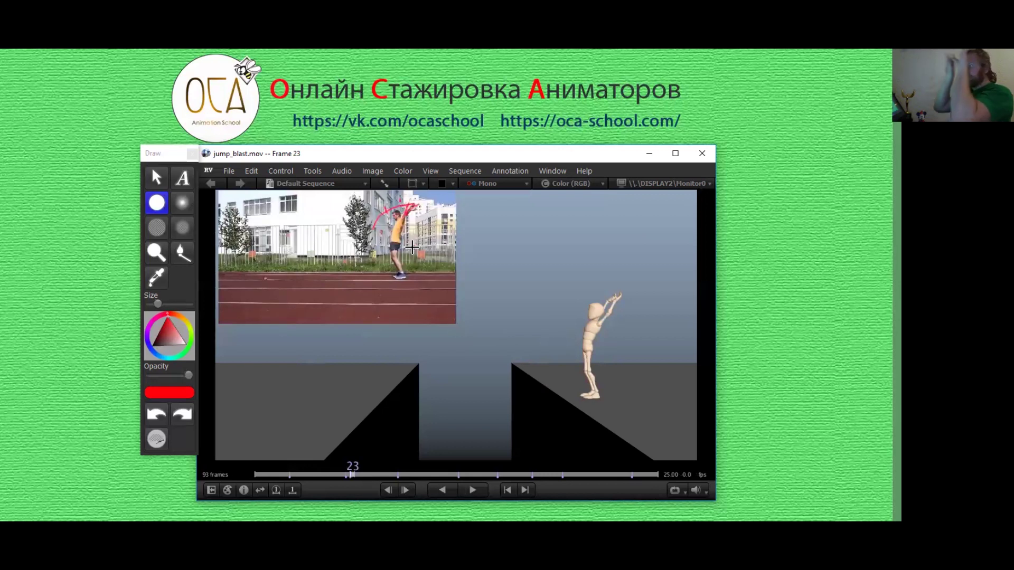
# Step: Step through frames 25–40 comparing the raised arms against the reference, returning toward frame 25
pyautogui.moveTo(352, 466)
pyautogui.mouseDown()
pyautogui.moveTo(399, 476)
pyautogui.moveTo(360, 467)
pyautogui.mouseUp()
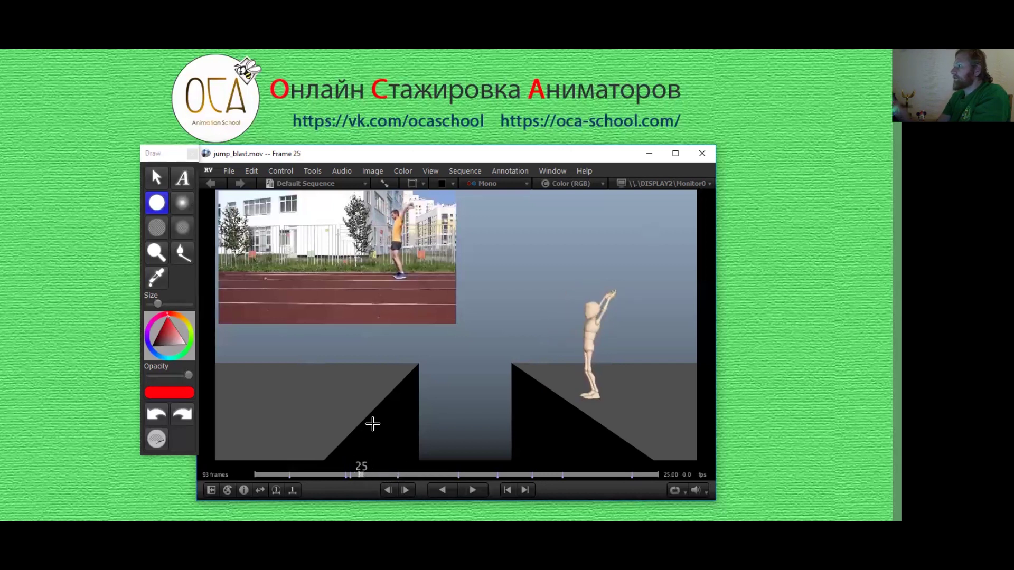
pyautogui.moveTo(364, 467); pyautogui.dragTo(365, 467)
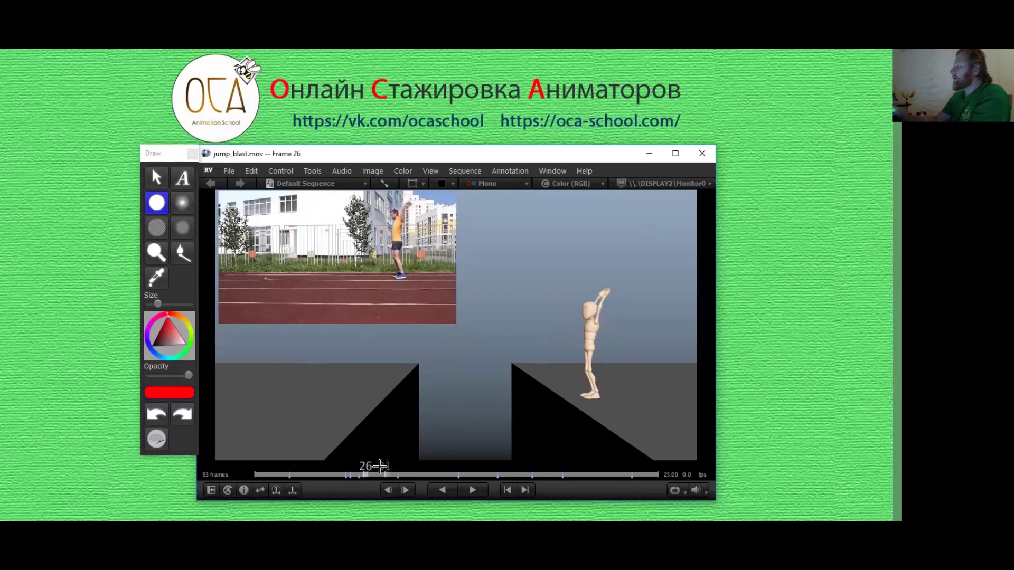
pyautogui.moveTo(369, 467); pyautogui.dragTo(390, 472)
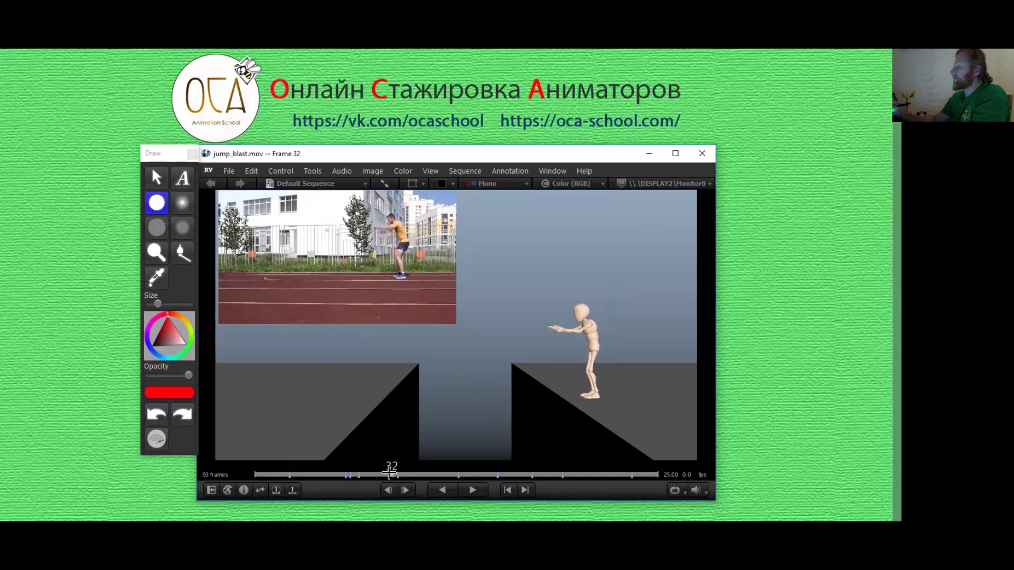
pyautogui.moveTo(393, 468); pyautogui.dragTo(426, 468)
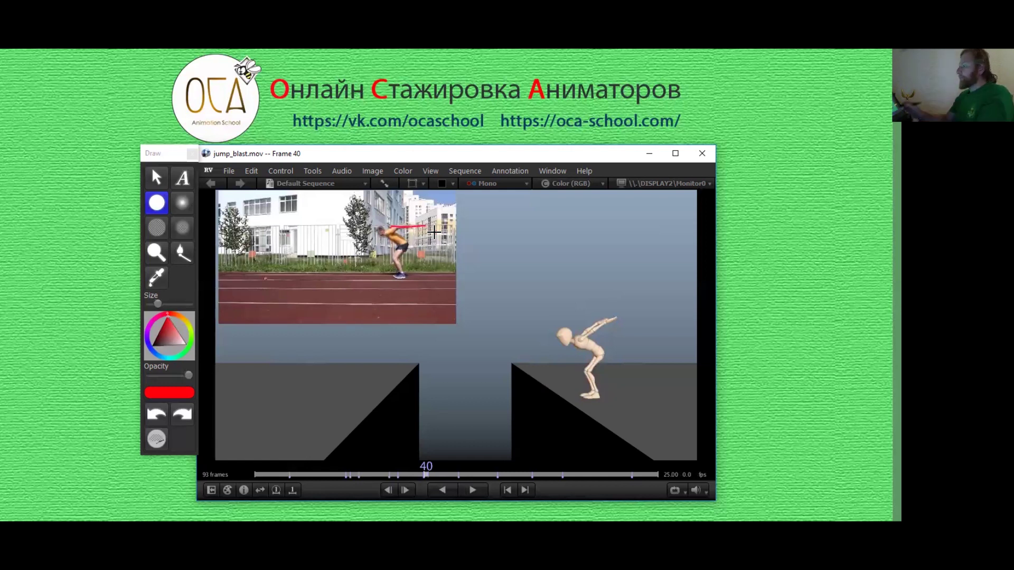
pyautogui.moveTo(427, 467)
pyautogui.mouseDown()
pyautogui.moveTo(321, 476)
pyautogui.moveTo(361, 467)
pyautogui.mouseUp()
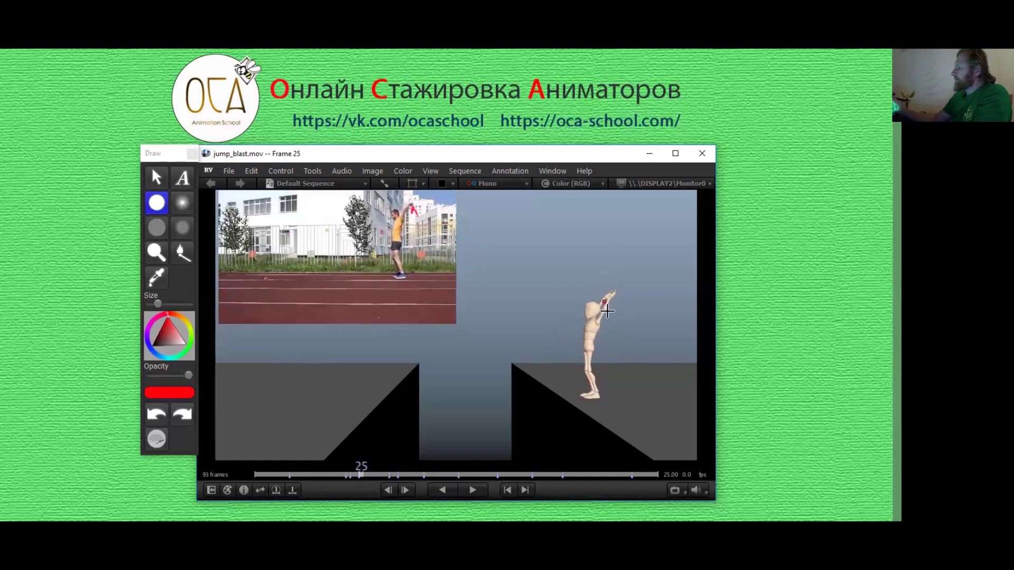
# Step: Add red arm strokes on frames 25 and 33, then a back line on the frame 45 wind-up
pyautogui.moveTo(361, 472)
pyautogui.mouseDown()
pyautogui.moveTo(328, 468)
pyautogui.moveTo(359, 465)
pyautogui.mouseUp()
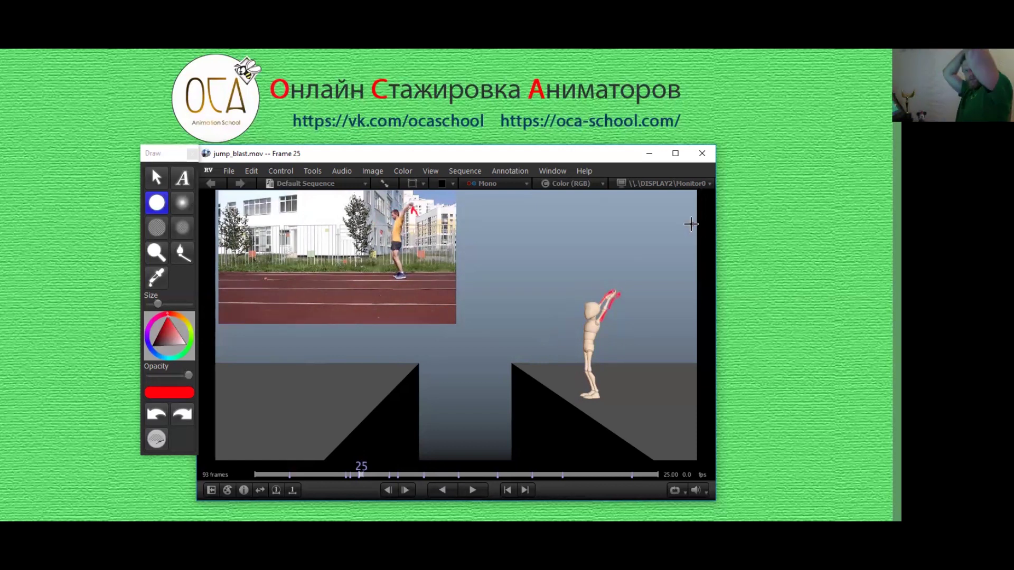
pyautogui.moveTo(363, 468); pyautogui.dragTo(394, 473)
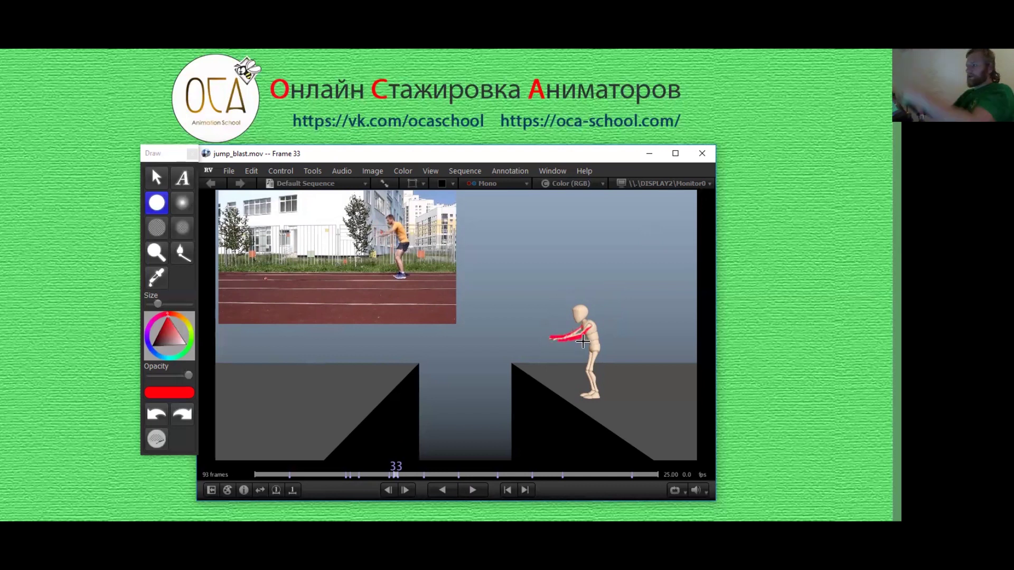
pyautogui.moveTo(397, 472); pyautogui.dragTo(446, 469)
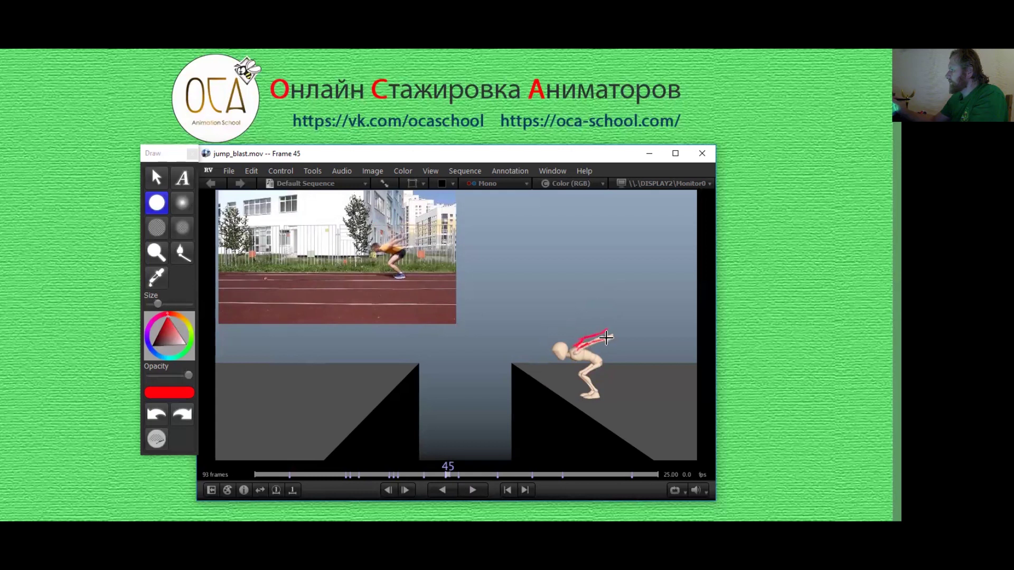
# Step: Scrub from frame 47 through the dive, past the annotated frame 59, to the landing at frame 65
pyautogui.click(457, 475)
pyautogui.moveTo(457, 474); pyautogui.dragTo(521, 473)
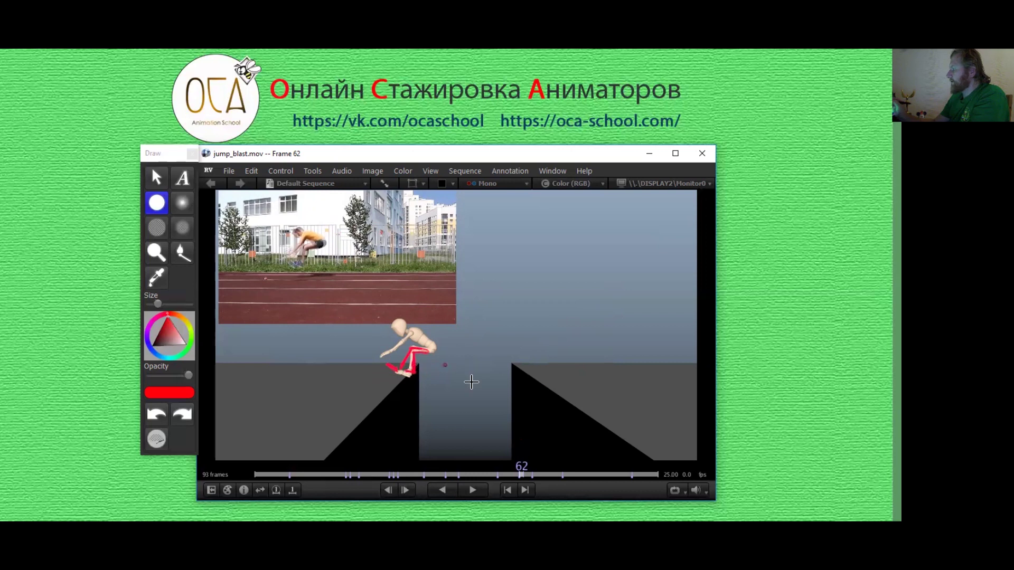
pyautogui.moveTo(524, 472); pyautogui.dragTo(507, 471)
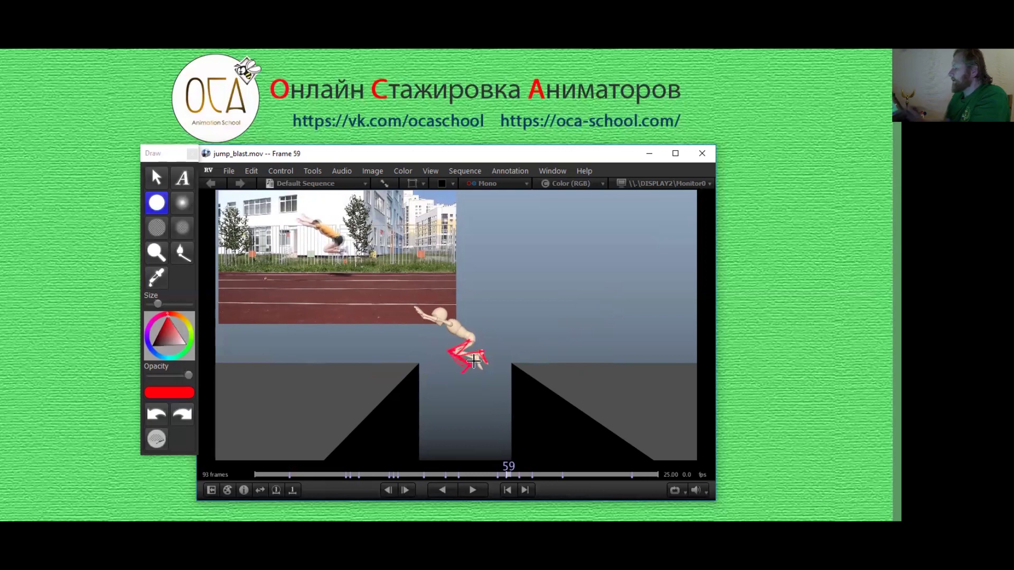
pyautogui.moveTo(516, 472); pyautogui.dragTo(534, 470)
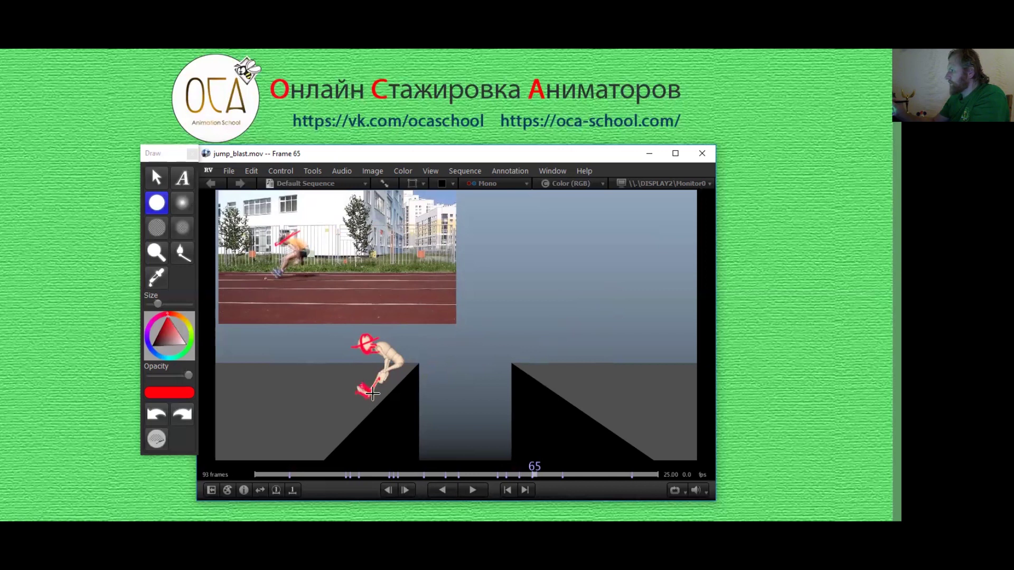
# Step: Draw a red stroke up the shin on frame 65 and check the frames through the crouch at 79
pyautogui.moveTo(376, 389); pyautogui.dragTo(385, 371)
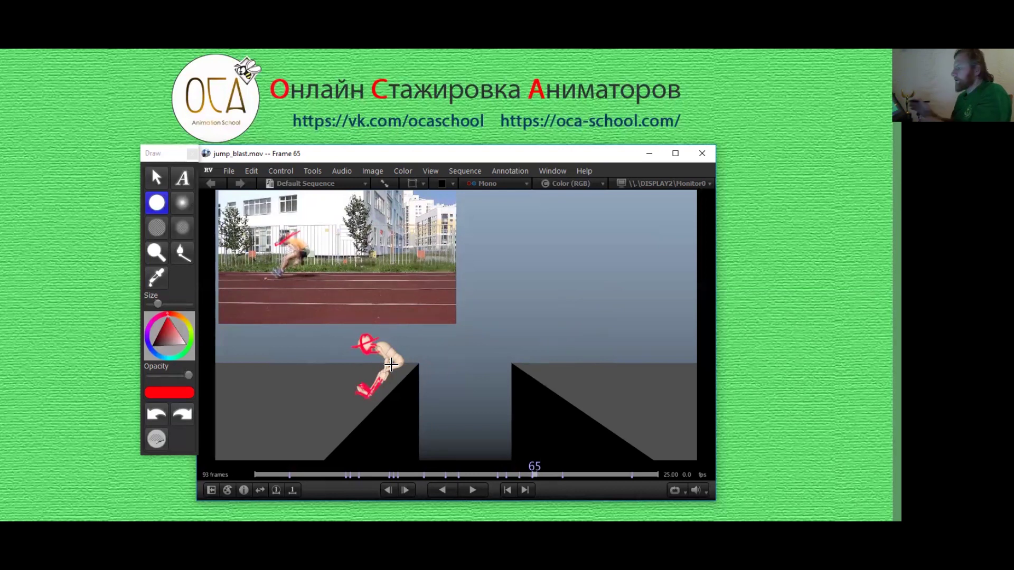
pyautogui.moveTo(535, 470); pyautogui.dragTo(556, 474)
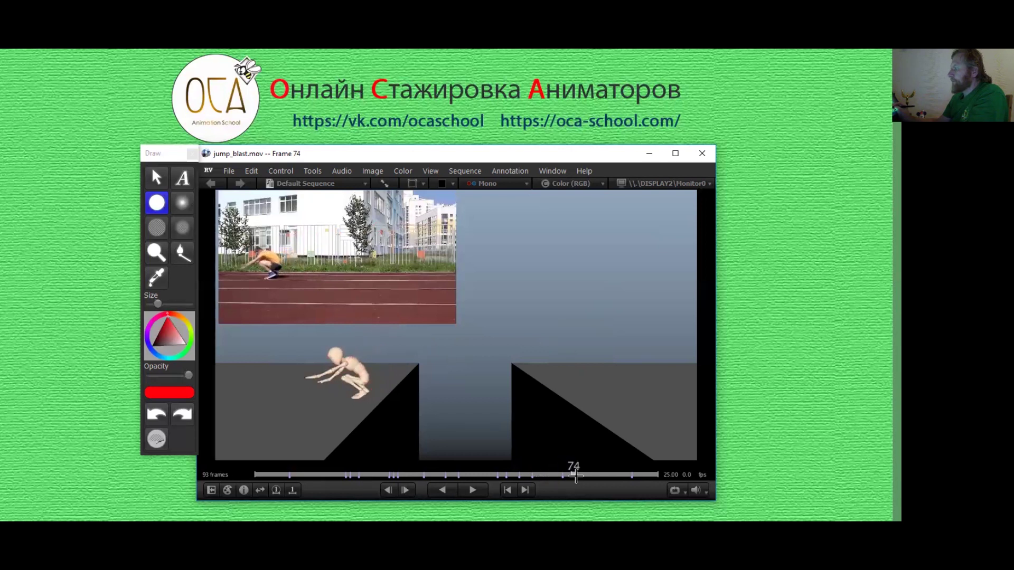
pyautogui.moveTo(556, 475); pyautogui.dragTo(595, 474)
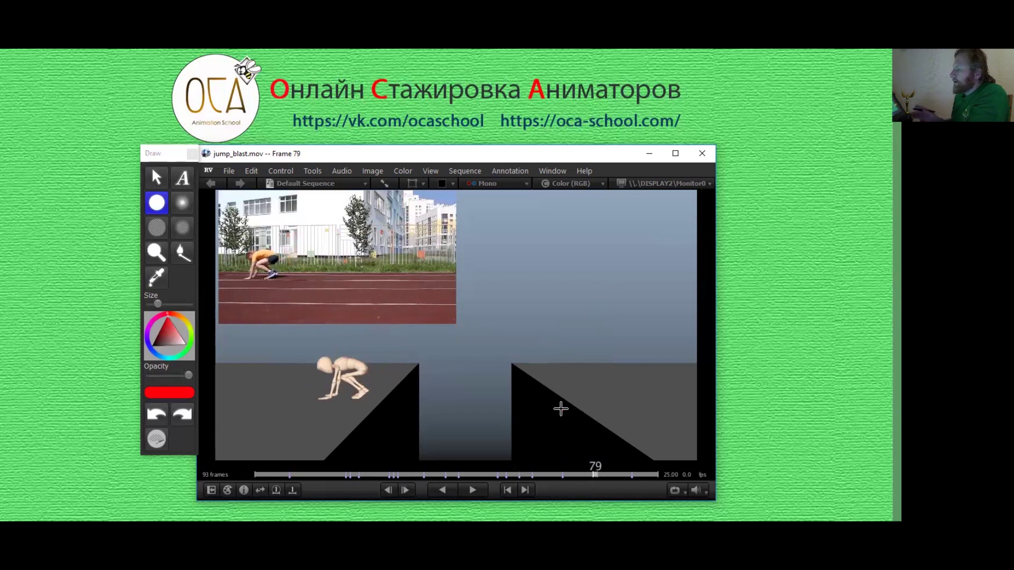
# Step: Rewind to the jump's first frames and scrub forward to the dive at frame 55
pyautogui.moveTo(586, 474); pyautogui.dragTo(365, 475)
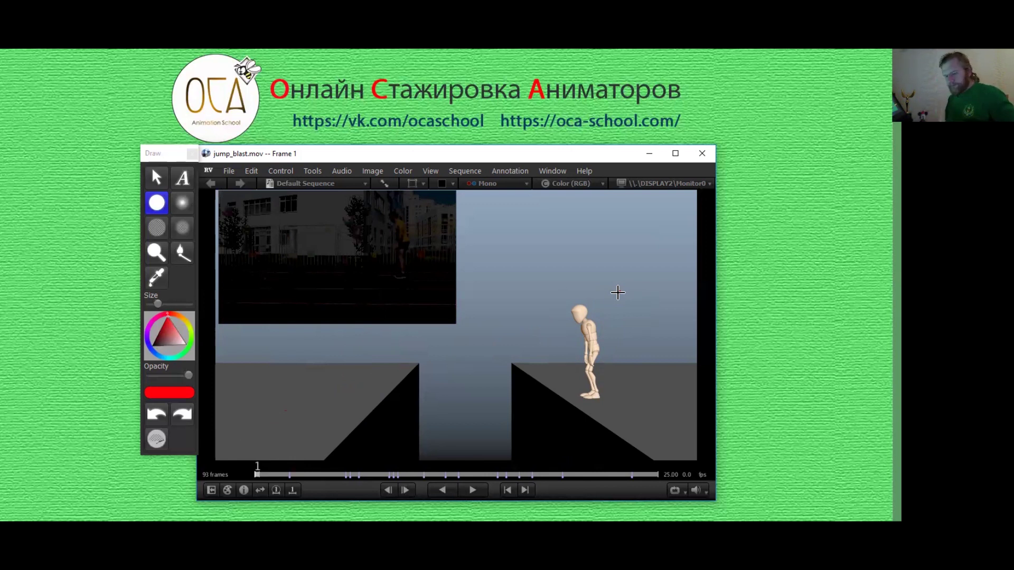
pyautogui.moveTo(257, 473); pyautogui.dragTo(330, 477)
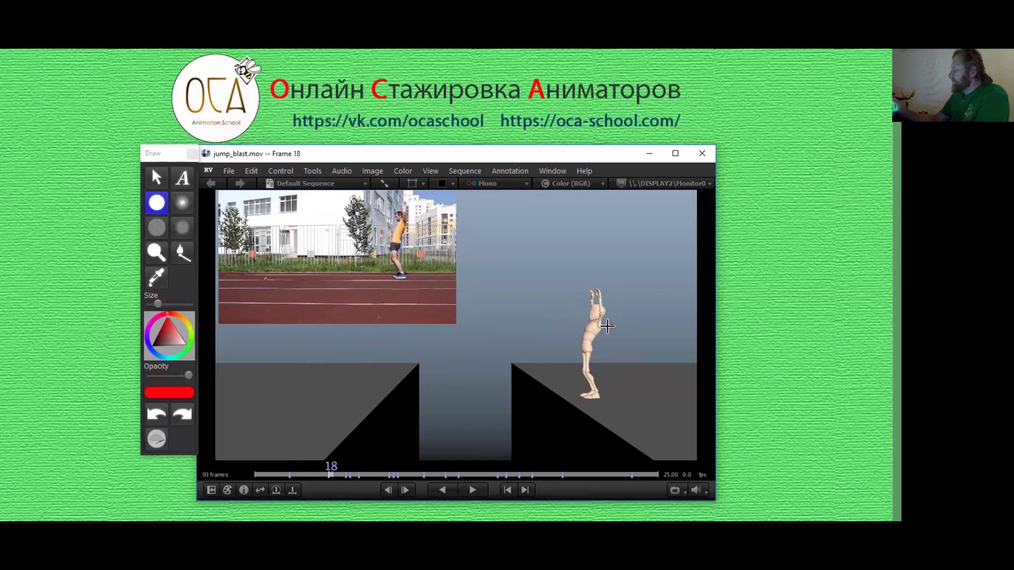
pyautogui.moveTo(330, 475)
pyautogui.mouseDown()
pyautogui.moveTo(287, 486)
pyautogui.moveTo(433, 457)
pyautogui.moveTo(375, 454)
pyautogui.moveTo(443, 455)
pyautogui.moveTo(493, 438)
pyautogui.moveTo(449, 464)
pyautogui.moveTo(473, 464)
pyautogui.moveTo(378, 460)
pyautogui.moveTo(490, 457)
pyautogui.mouseUp()
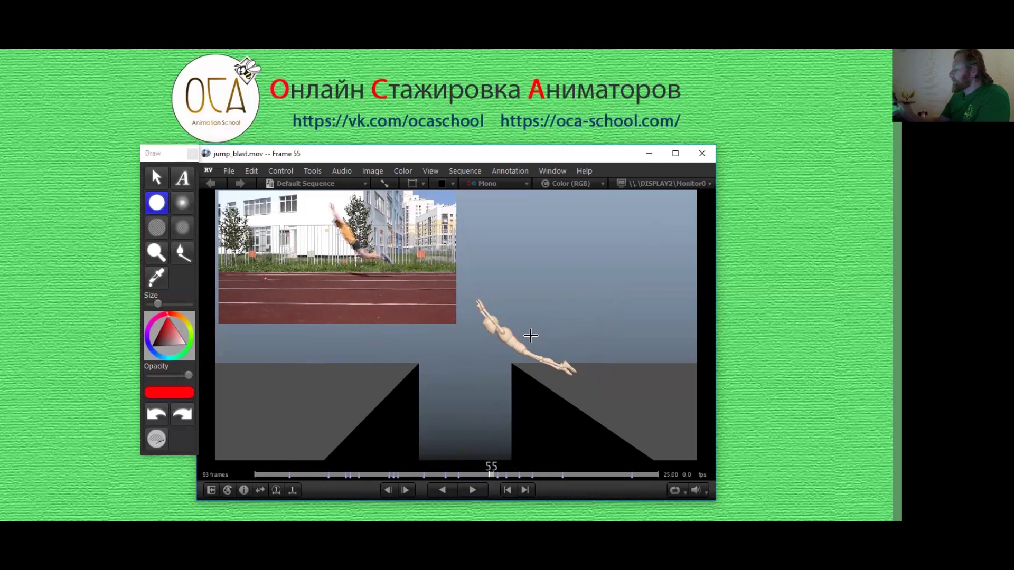
# Step: Scrub back and forth between the take-off at frame 49 and the dive, stopping on frame 54
pyautogui.moveTo(491, 470); pyautogui.dragTo(465, 472)
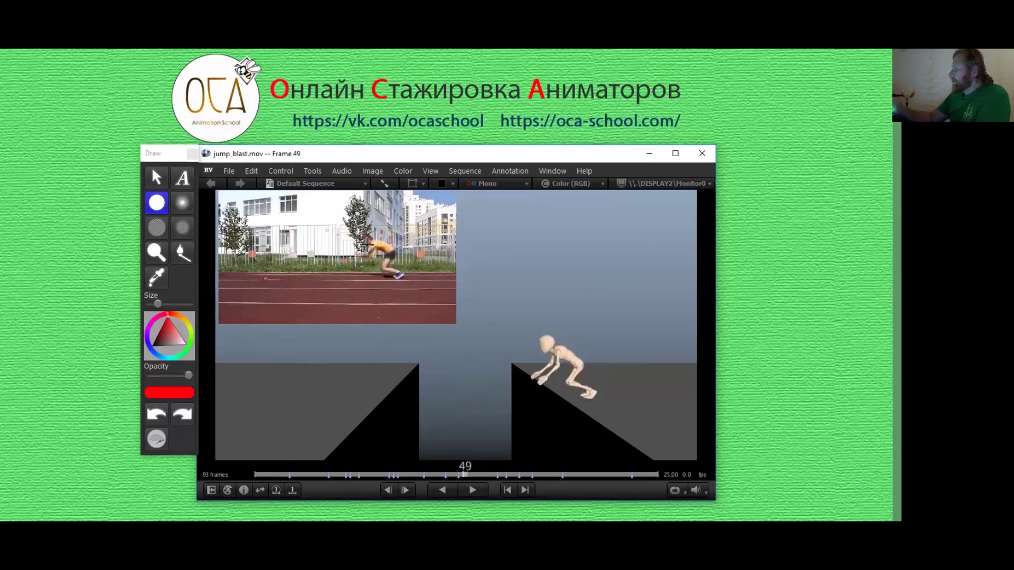
pyautogui.moveTo(463, 470); pyautogui.dragTo(486, 472)
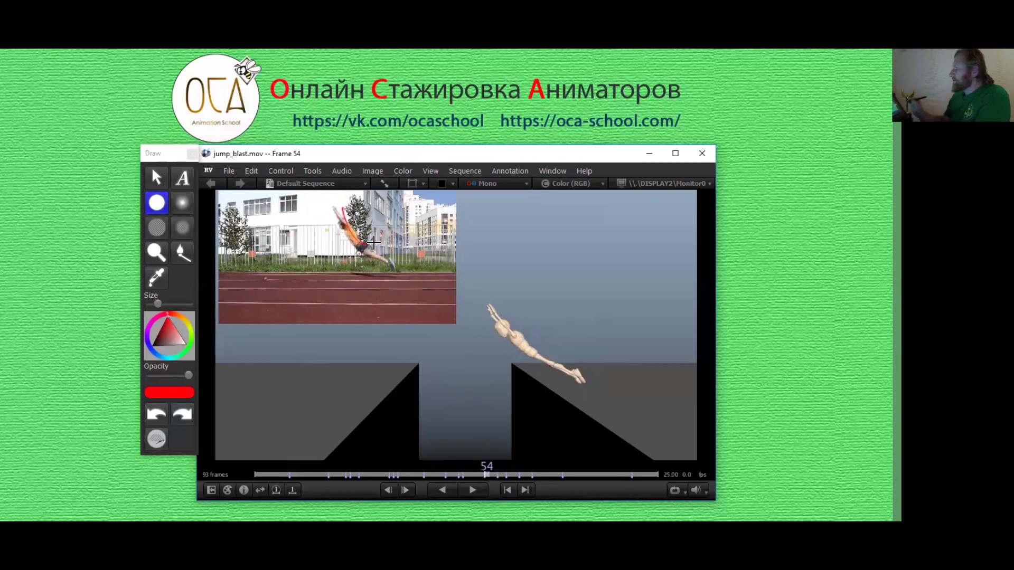
pyautogui.moveTo(479, 468); pyautogui.dragTo(462, 476)
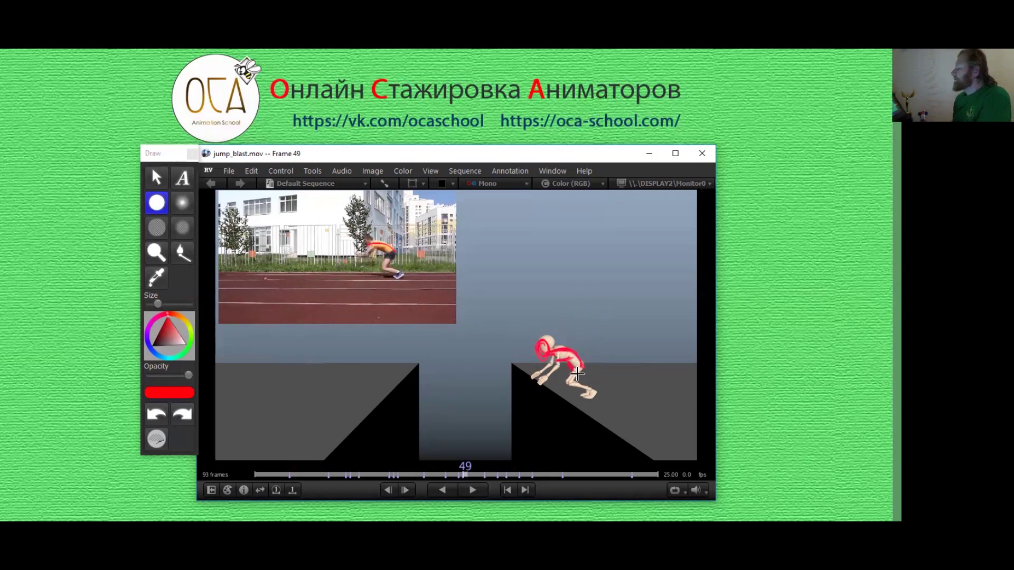
pyautogui.moveTo(465, 468); pyautogui.dragTo(485, 468)
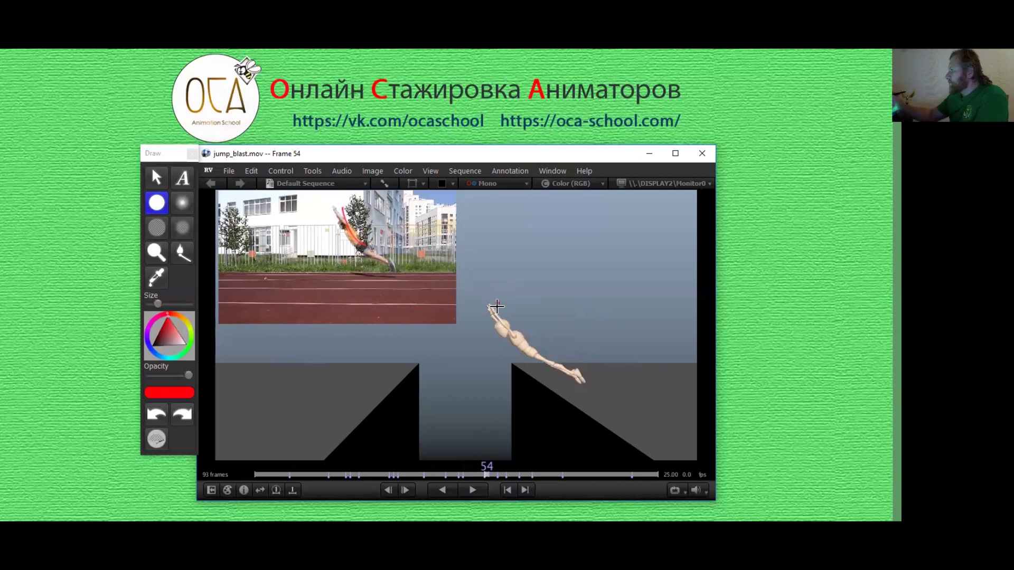
# Step: On frame 54, trace red lines over the arms, torso, back, thigh and legs, and loop the head
pyautogui.moveTo(495, 287); pyautogui.dragTo(508, 317)
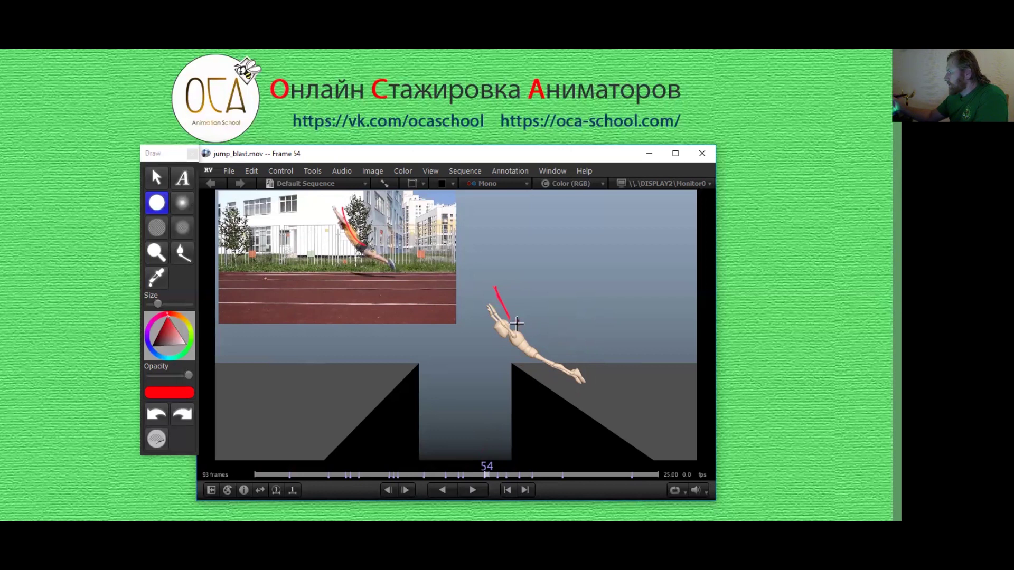
pyautogui.moveTo(518, 323); pyautogui.dragTo(515, 345)
pyautogui.moveTo(508, 329); pyautogui.dragTo(534, 355)
pyautogui.click(545, 336)
pyautogui.moveTo(555, 363)
pyautogui.mouseDown()
pyautogui.moveTo(530, 352)
pyautogui.moveTo(576, 369)
pyautogui.mouseUp()
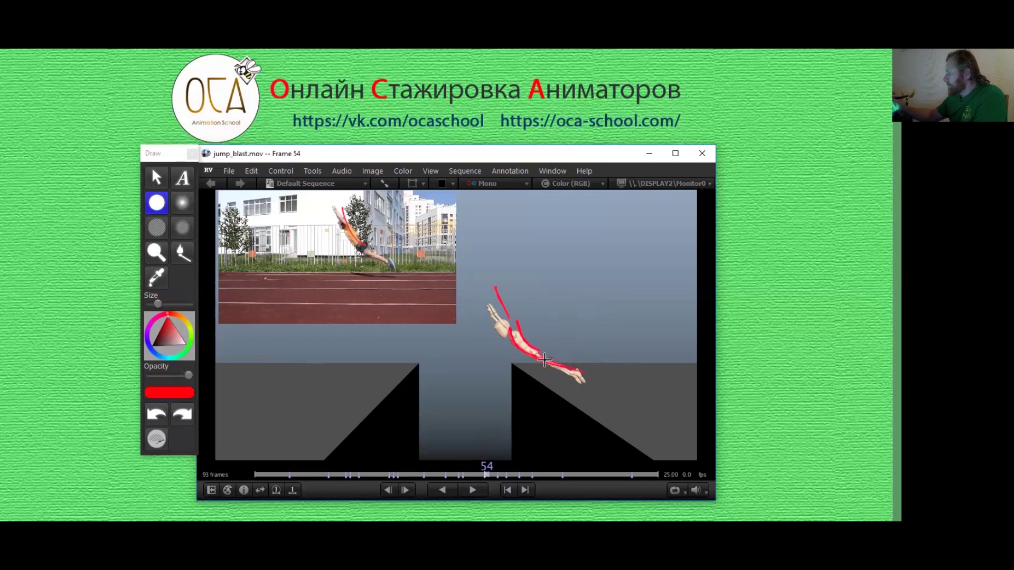
pyautogui.moveTo(567, 370); pyautogui.dragTo(587, 382)
pyautogui.moveTo(519, 337); pyautogui.dragTo(575, 372)
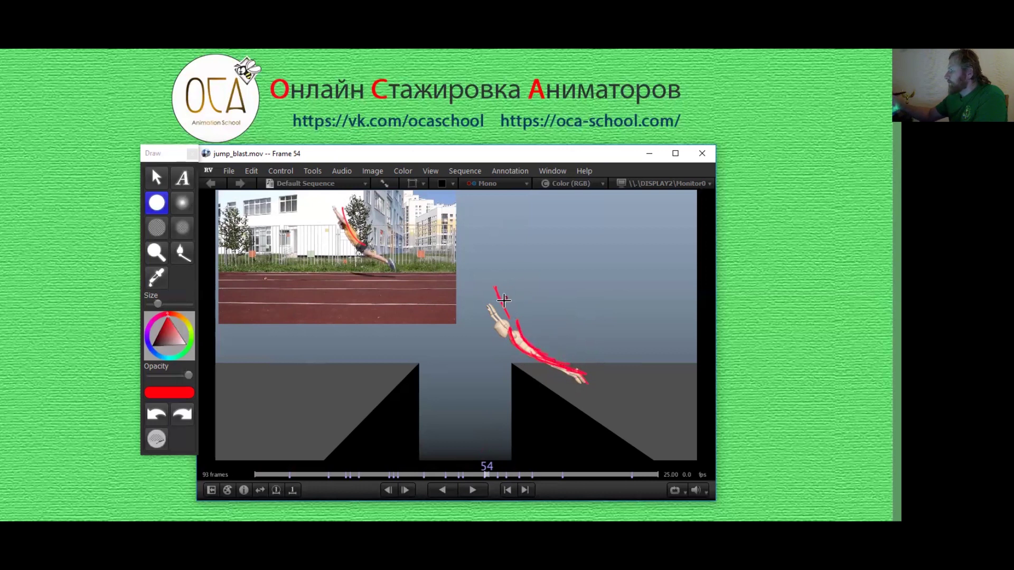
pyautogui.moveTo(507, 326)
pyautogui.mouseDown()
pyautogui.moveTo(507, 309)
pyautogui.moveTo(510, 317)
pyautogui.mouseUp()
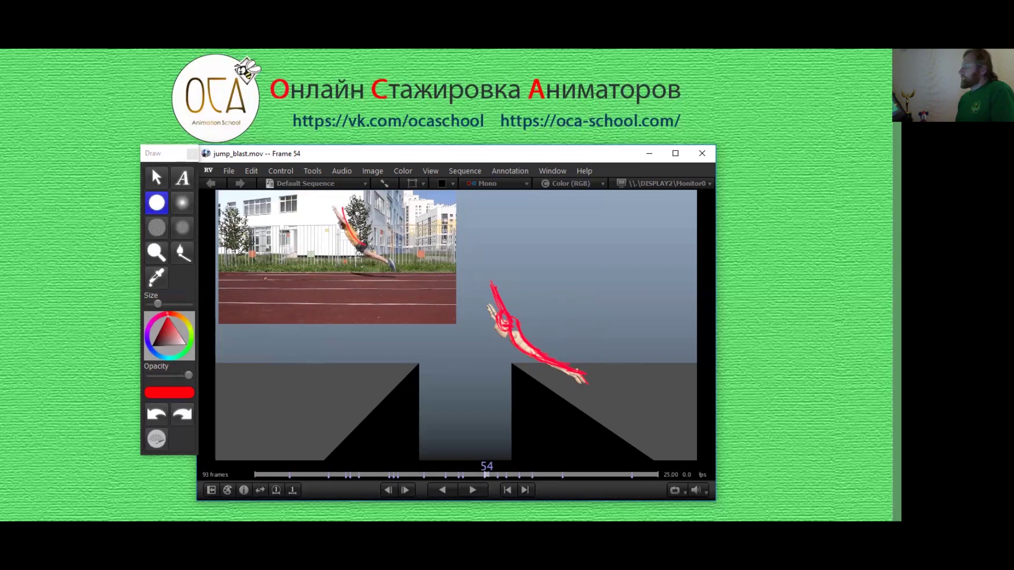
# Step: Flip between take-off frame 49 and dive frame 54 to compare the poses, ending on 54
pyautogui.press('Left')
pyautogui.press('Left')
pyautogui.press('Left')
pyautogui.press('Right')
pyautogui.press('Right')
pyautogui.press('Right')
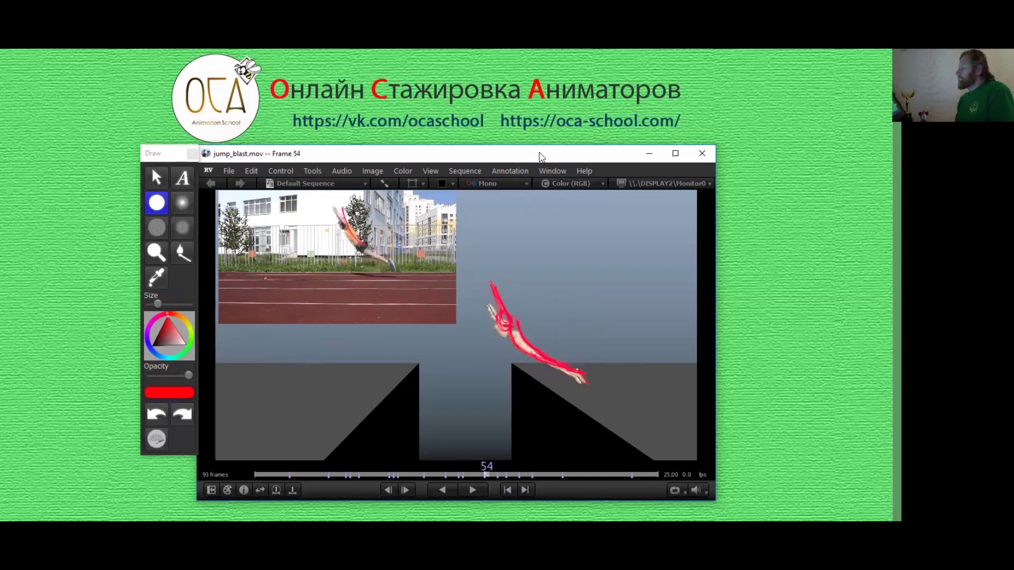
pyautogui.press('Left')
pyautogui.press('Left')
pyautogui.press('Left')
pyautogui.press('Right')
pyautogui.press('Right')
pyautogui.press('Right')
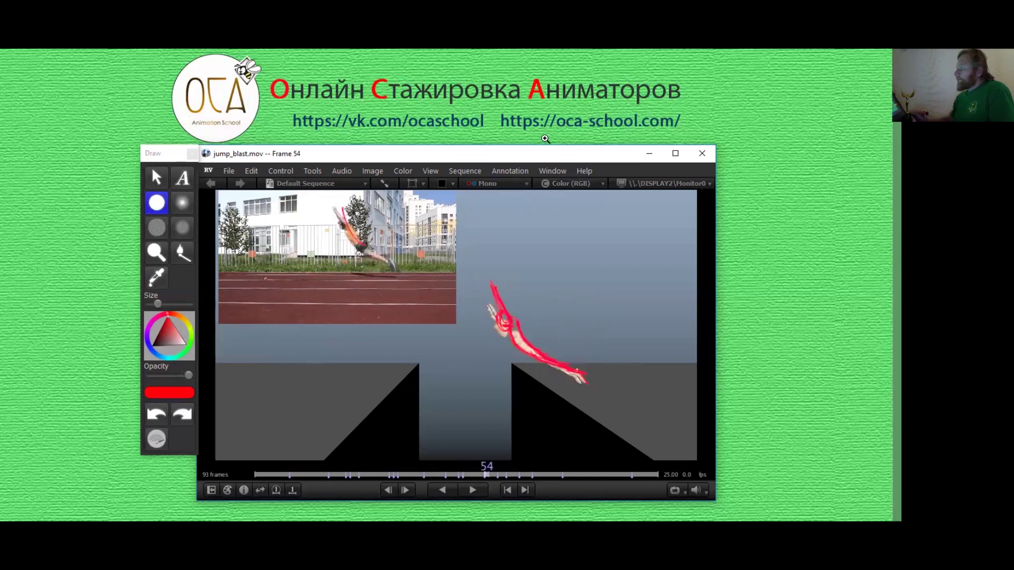
pyautogui.press('Left')
pyautogui.press('Left')
pyautogui.press('Left')
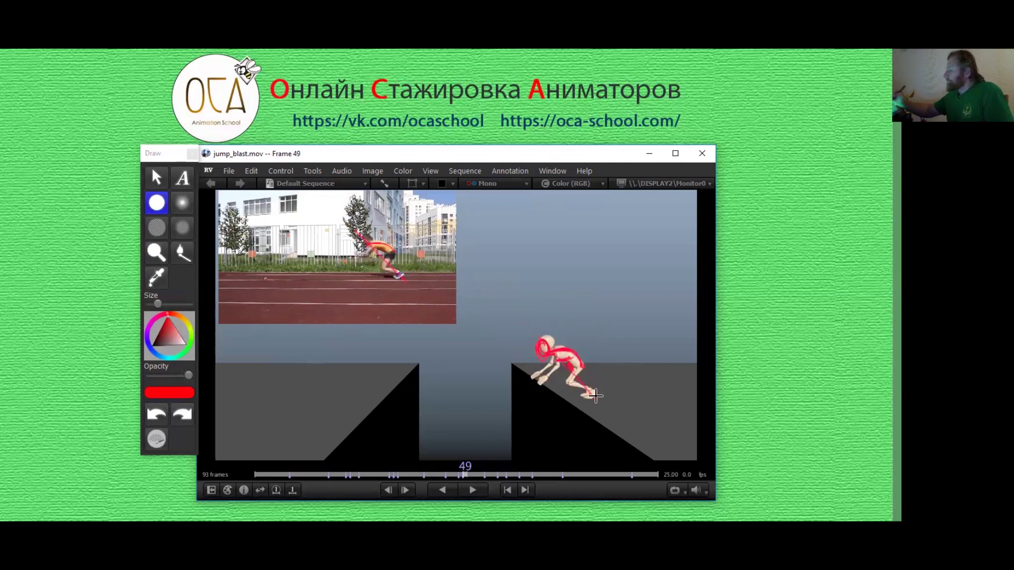
pyautogui.press('Right')
pyautogui.press('Right')
pyautogui.press('Right')
# Step: Trace the reference diver's body line and a long stroke over the character in red
pyautogui.moveTo(330, 202); pyautogui.dragTo(394, 270)
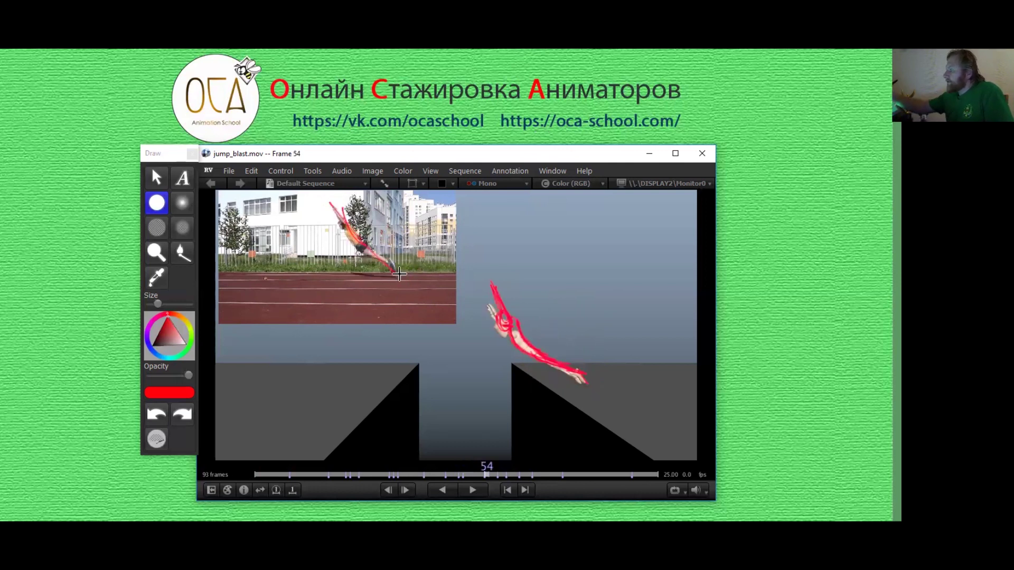
pyautogui.moveTo(489, 281); pyautogui.dragTo(589, 393)
pyautogui.press('Left')
pyautogui.press('Left')
pyautogui.press('Left')
pyautogui.press('Right')
pyautogui.press('Right')
pyautogui.press('Right')
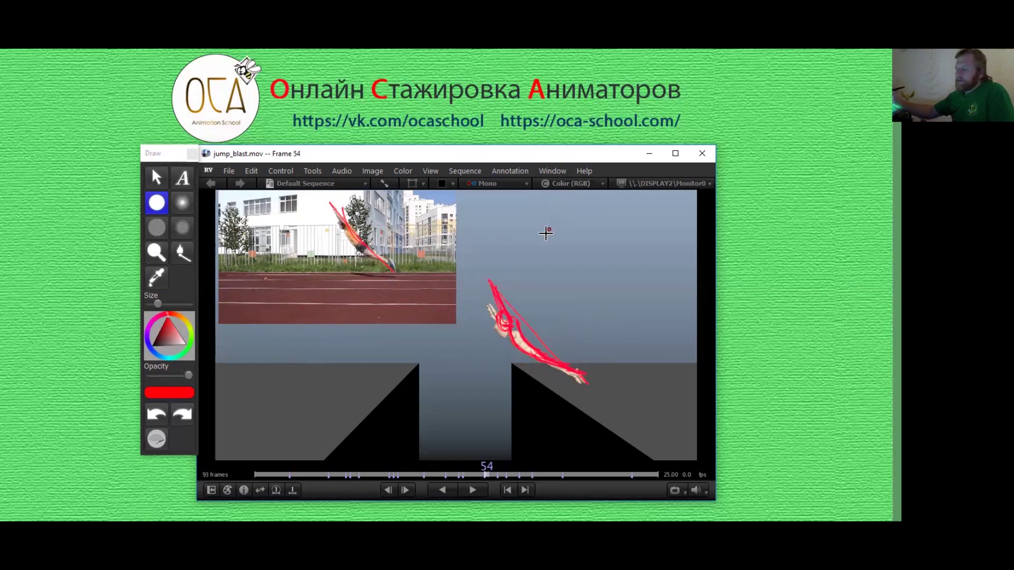
# Step: Sketch a red streamlined dive shape in three strokes, sloping from the sky down toward the right platform
pyautogui.moveTo(530, 218); pyautogui.dragTo(604, 315)
pyautogui.moveTo(583, 280); pyautogui.dragTo(611, 314)
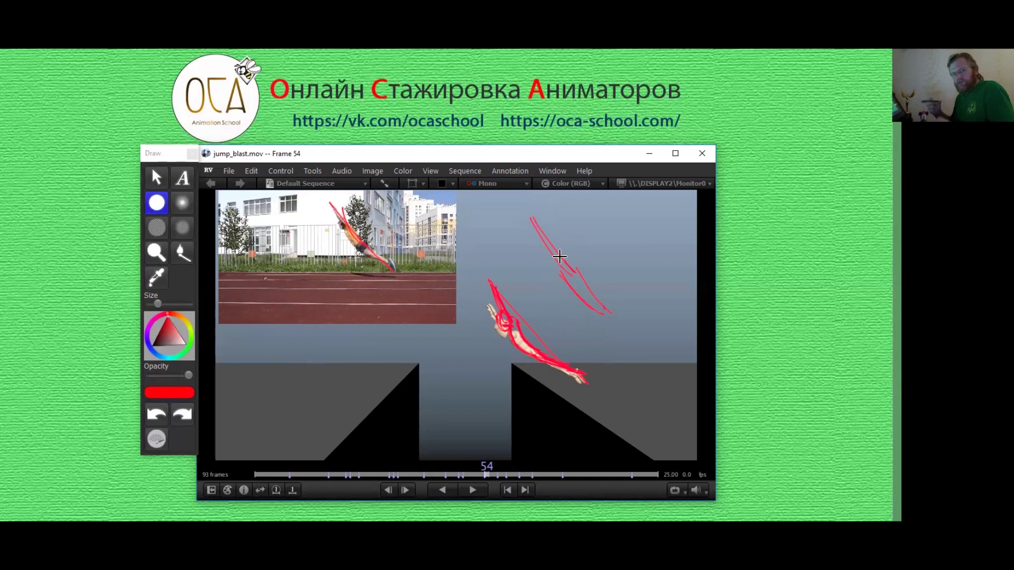
pyautogui.moveTo(608, 320); pyautogui.dragTo(659, 354)
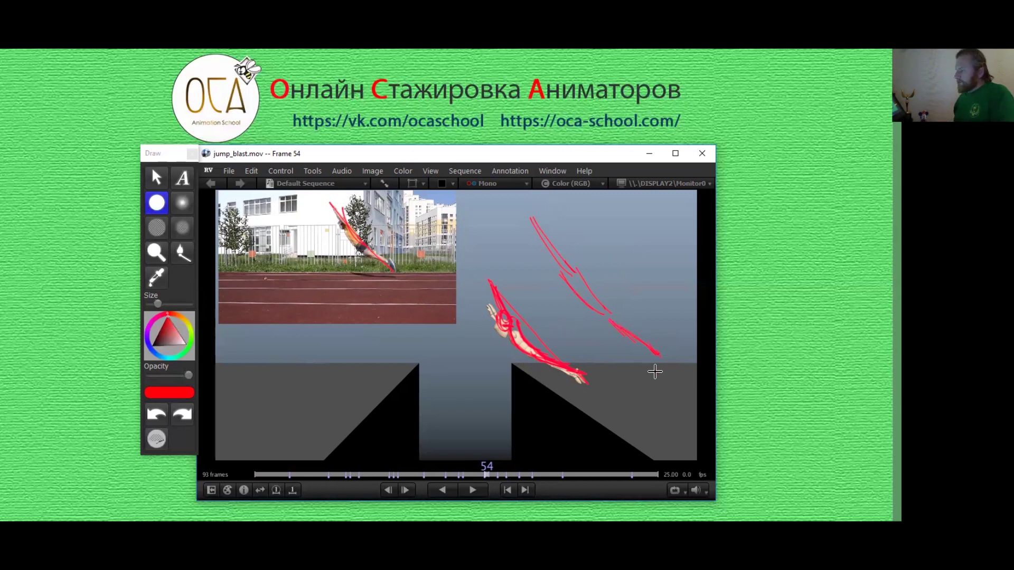
pyautogui.press('Right')
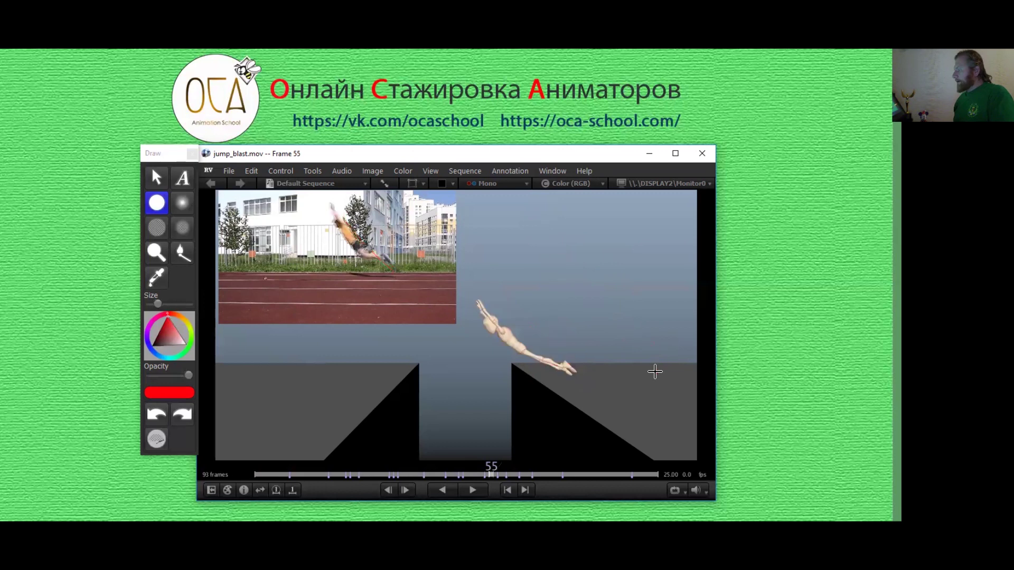
pyautogui.press('Right')
pyautogui.press('Right')
pyautogui.press('Right')
pyautogui.press('Right')
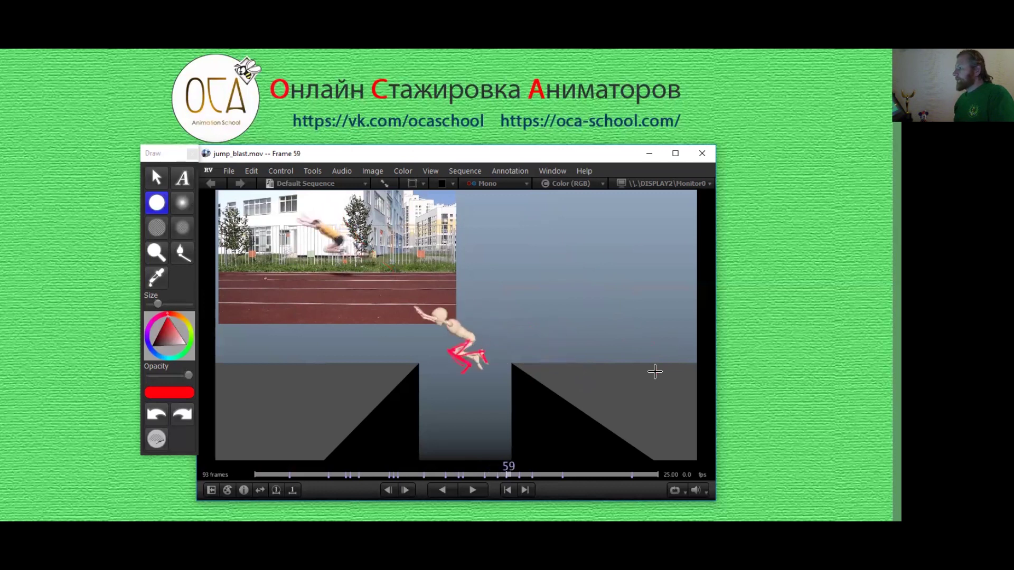
pyautogui.press('Right')
pyautogui.press('Right')
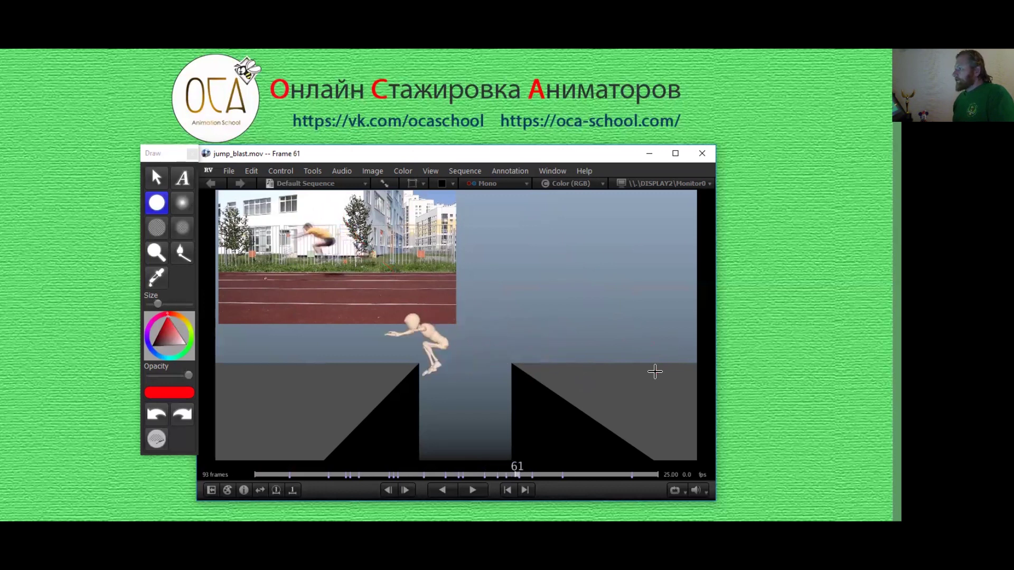
pyautogui.press('Right')
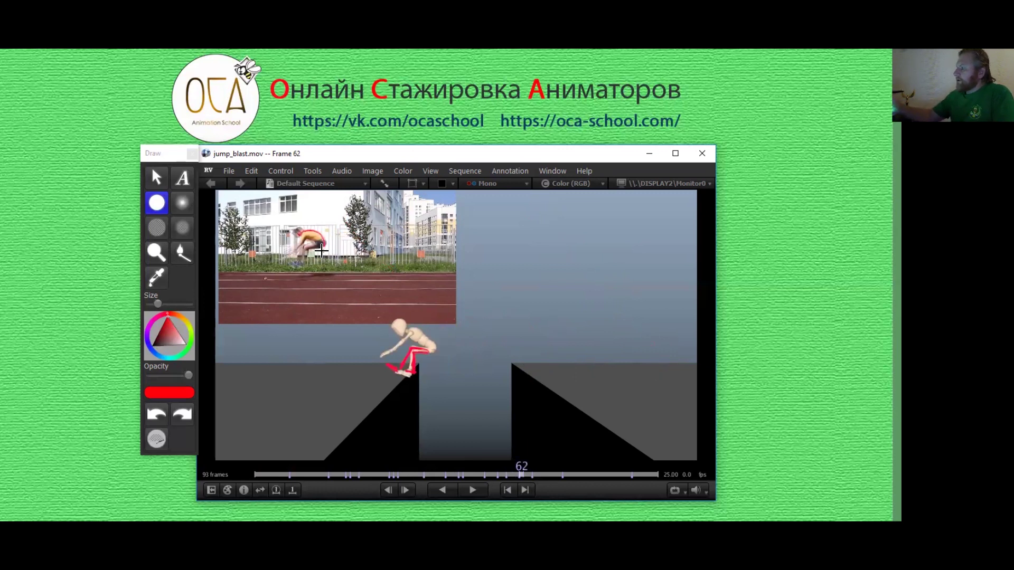
pyautogui.press('Left')
pyautogui.press('Left')
pyautogui.press('Left')
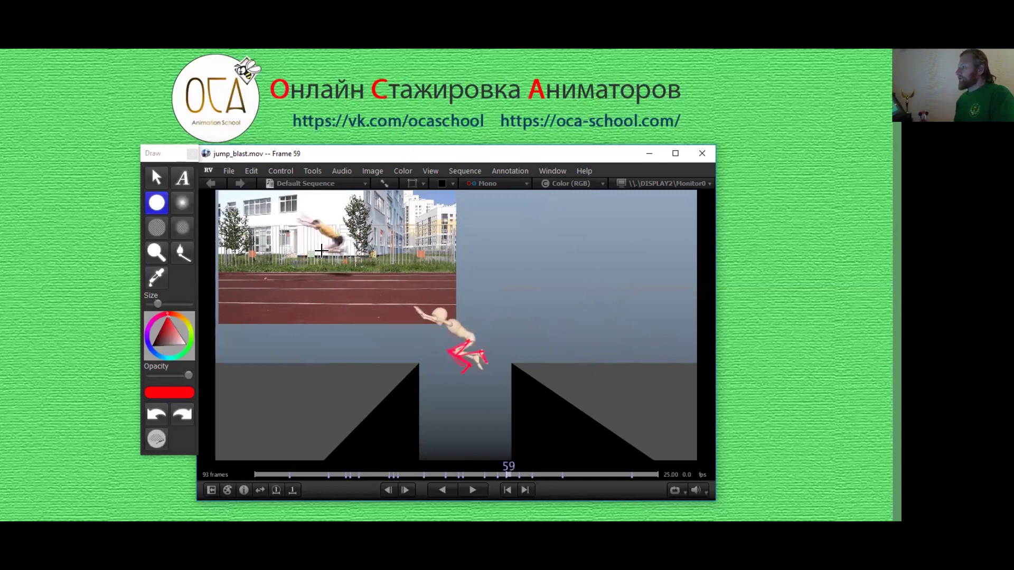
pyautogui.press('Left')
pyautogui.press('Left')
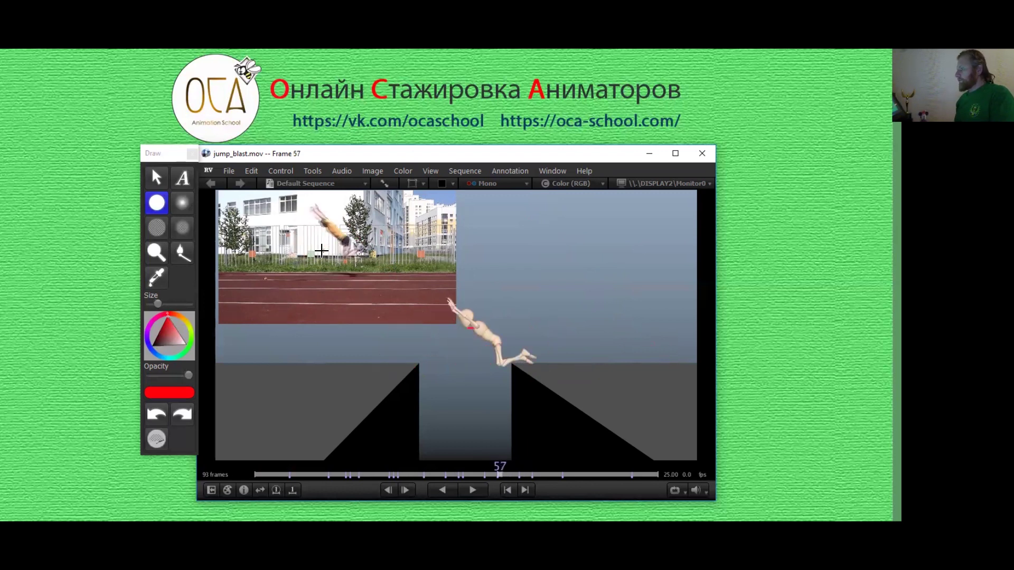
pyautogui.press('Left')
pyautogui.press('Left')
pyautogui.press('Left')
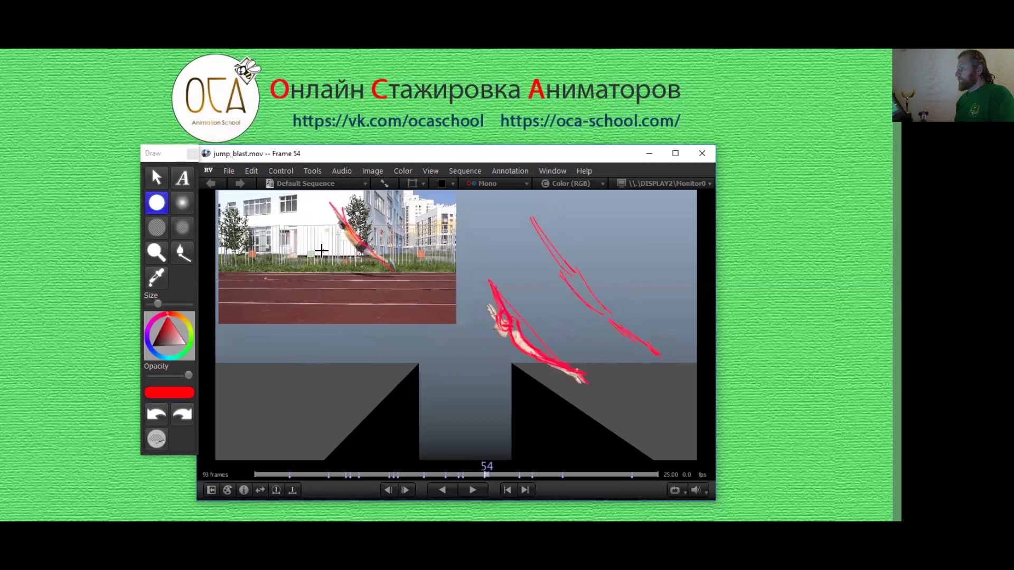
pyautogui.hotkey('ctrl', 'Right')
pyautogui.hotkey('ctrl', 'Left')
pyautogui.hotkey('ctrl', 'Right')
pyautogui.hotkey('ctrl', 'Left')
pyautogui.hotkey('ctrl', 'Right')
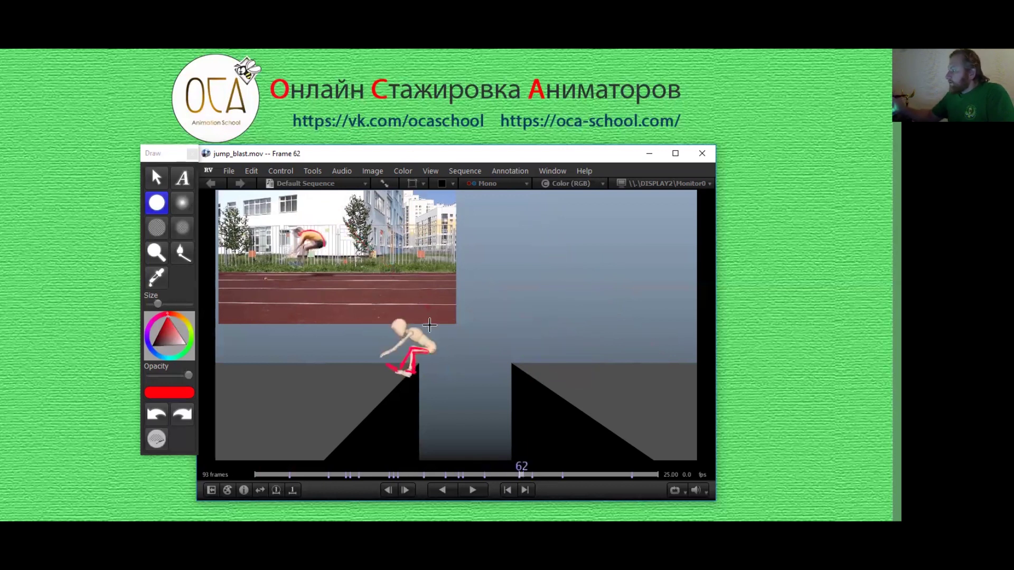
# Step: Trace the crouched character's back, torso, shoulder and upper arm in red on frame 62
pyautogui.moveTo(411, 329); pyautogui.dragTo(410, 336)
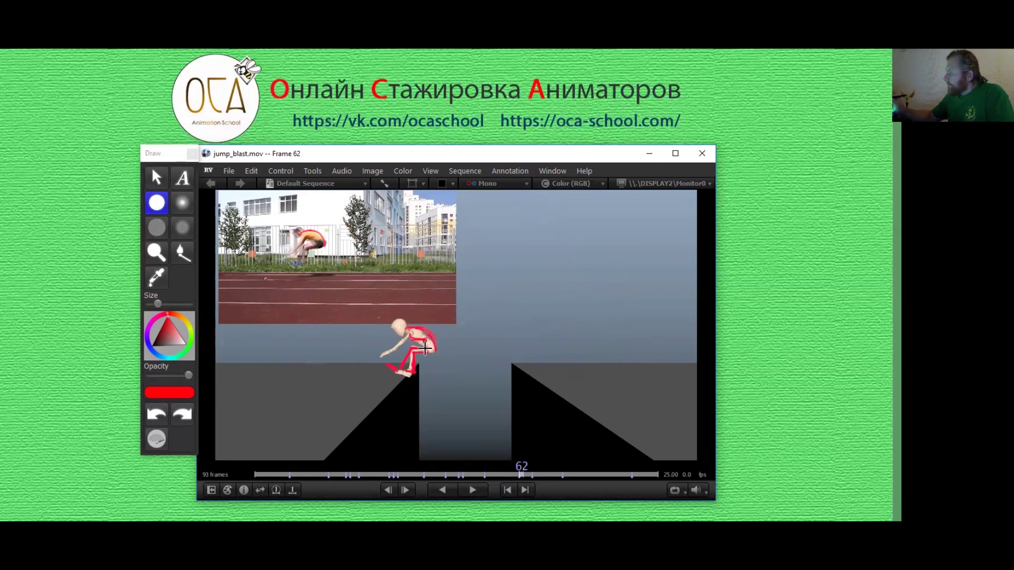
pyautogui.moveTo(410, 329); pyautogui.dragTo(394, 344)
pyautogui.hotkey('ctrl', 'Left')
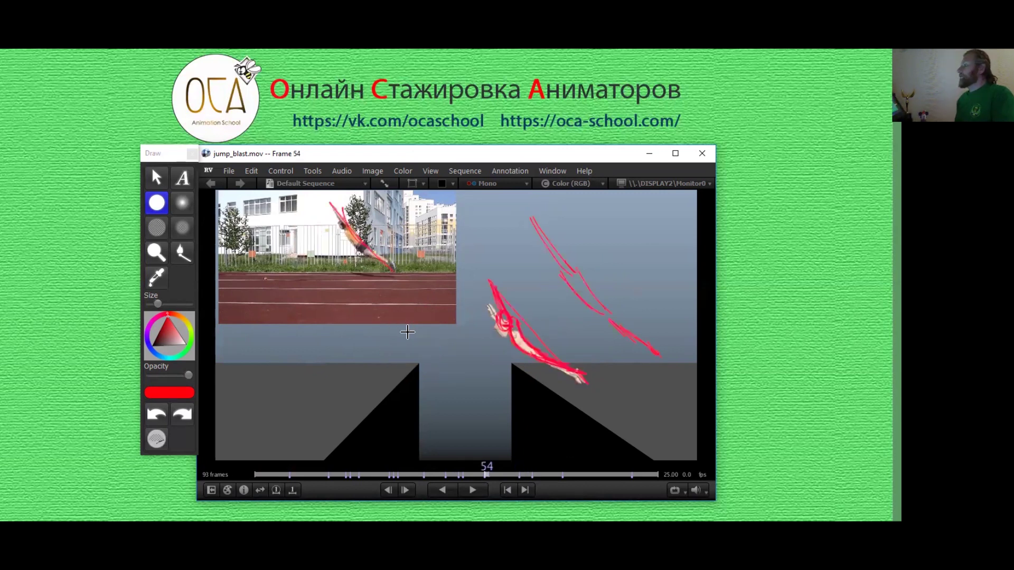
pyautogui.hotkey('ctrl', 'Right')
# Step: Add a red torso-to-thigh stroke on frame 60, then step forward to frame 64
pyautogui.press('Left')
pyautogui.press('Left')
pyautogui.press('Left')
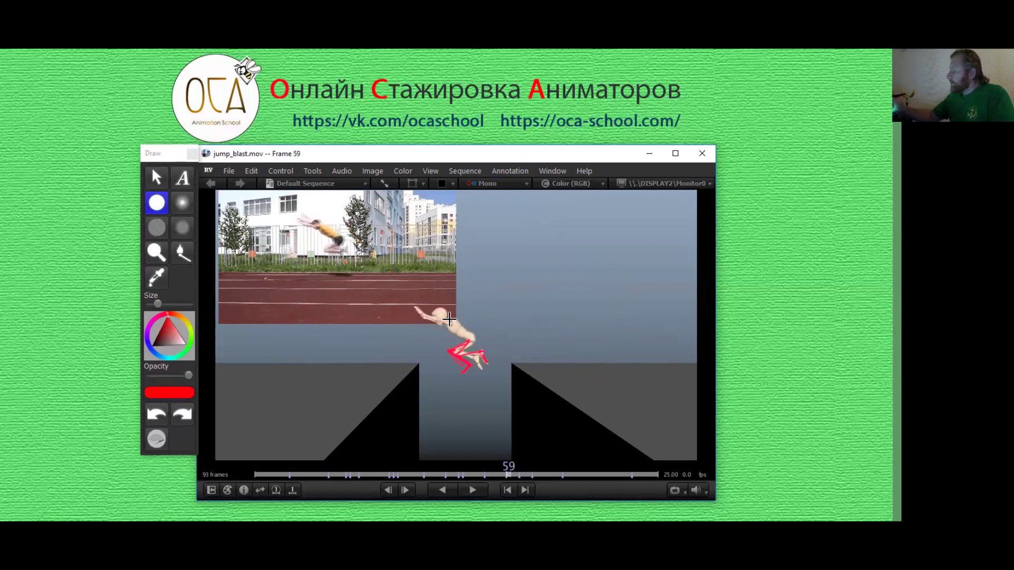
pyautogui.moveTo(450, 319); pyautogui.dragTo(461, 336)
pyautogui.press('Right')
pyautogui.press('Right')
pyautogui.press('Right')
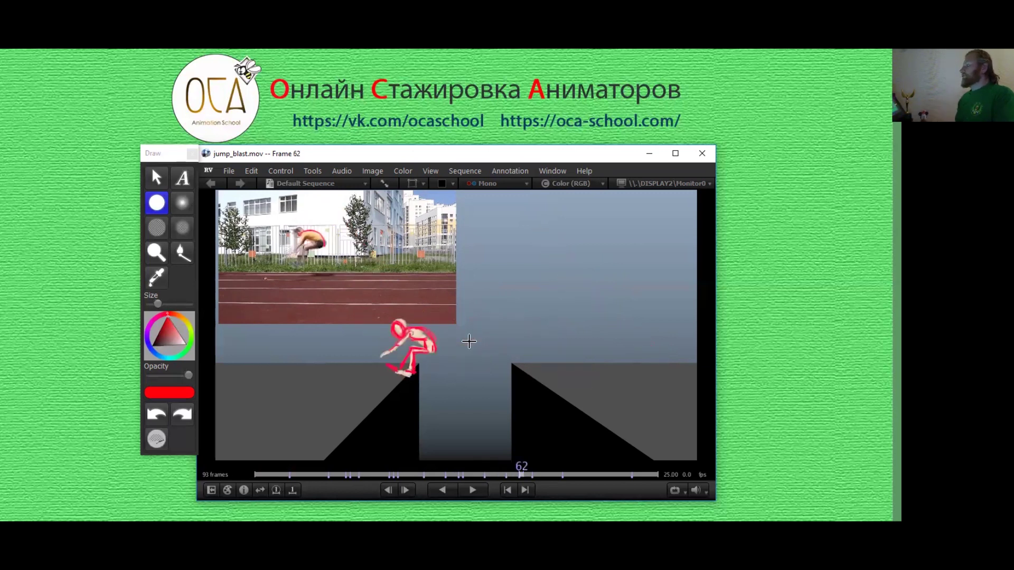
pyautogui.press('Right')
pyautogui.press('Right')
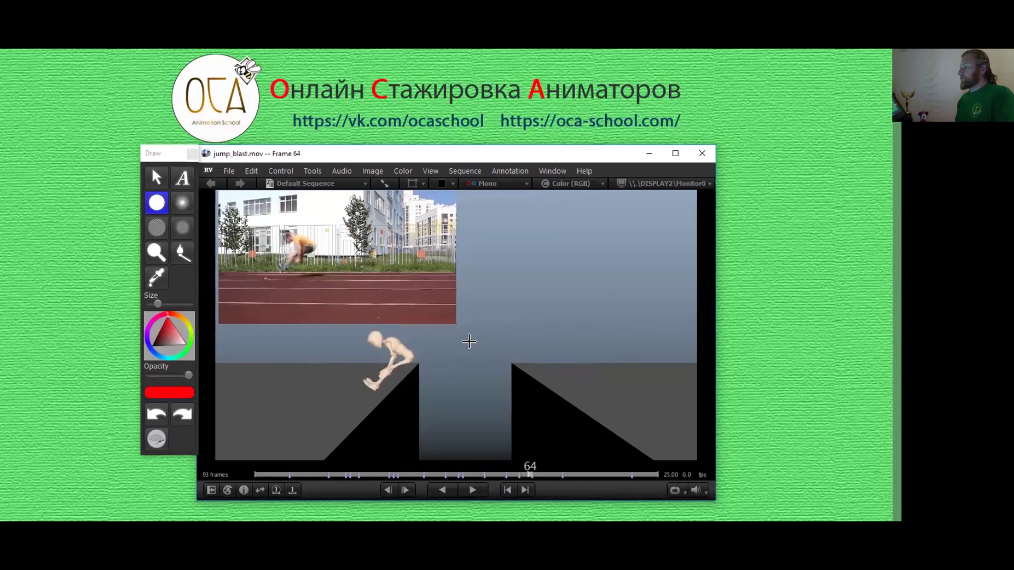
pyautogui.press('Right')
pyautogui.press('Right')
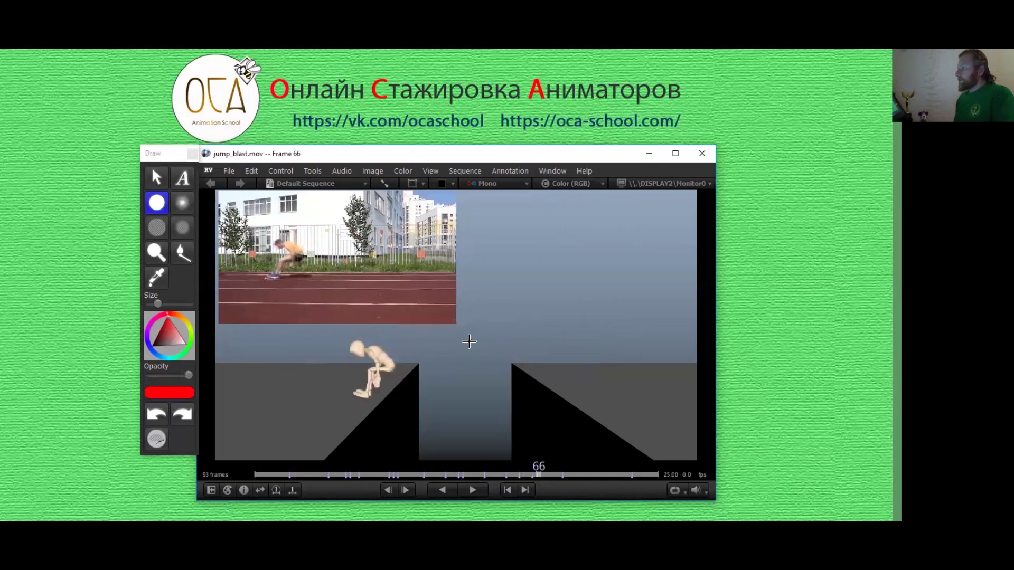
# Step: Mark the reference runner's back and trace the figure's back from head to hip in red on frame 66
pyautogui.moveTo(277, 241); pyautogui.dragTo(307, 260)
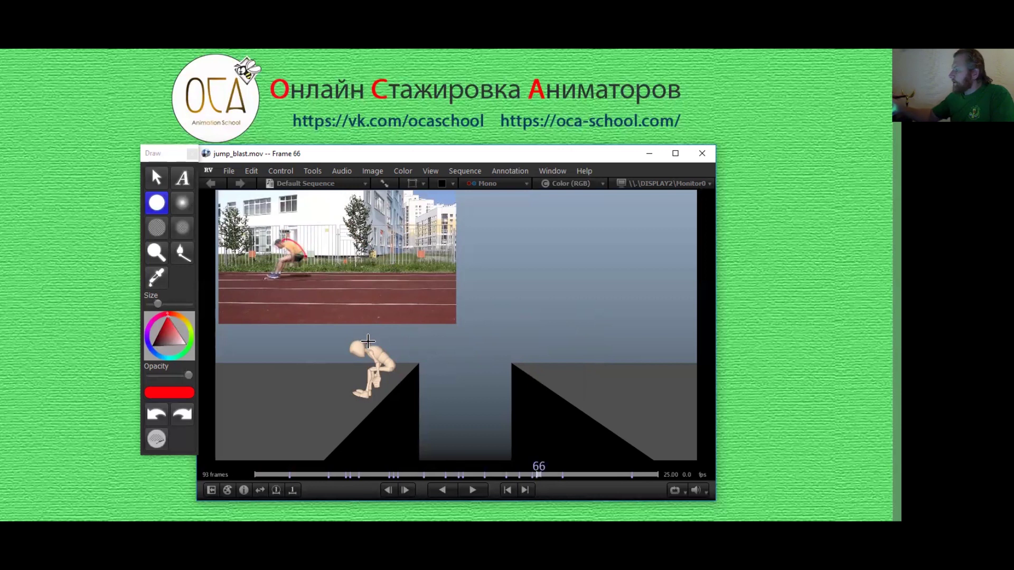
pyautogui.moveTo(368, 349)
pyautogui.mouseDown()
pyautogui.moveTo(393, 363)
pyautogui.moveTo(386, 357)
pyautogui.moveTo(386, 366)
pyautogui.mouseUp()
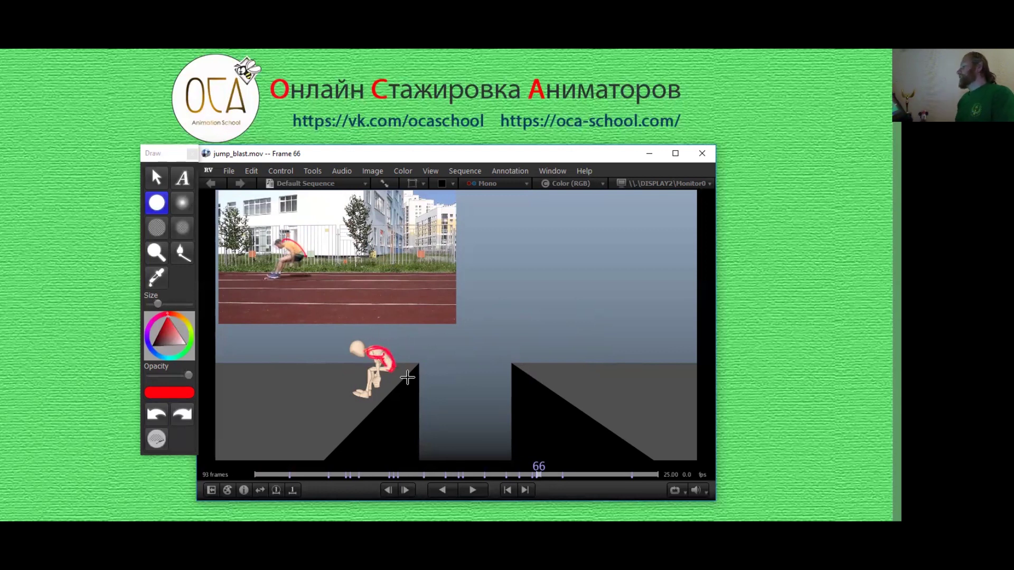
pyautogui.press('Right')
pyautogui.press('Left')
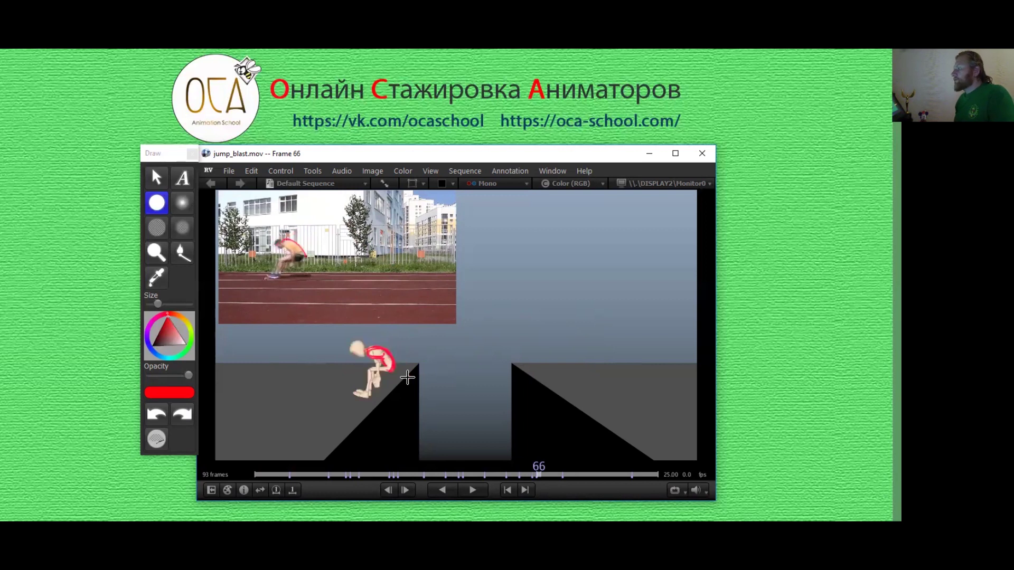
# Step: Add red marks beside the reference runner on frame 69
pyautogui.press('Right')
pyautogui.press('Right')
pyautogui.press('Right')
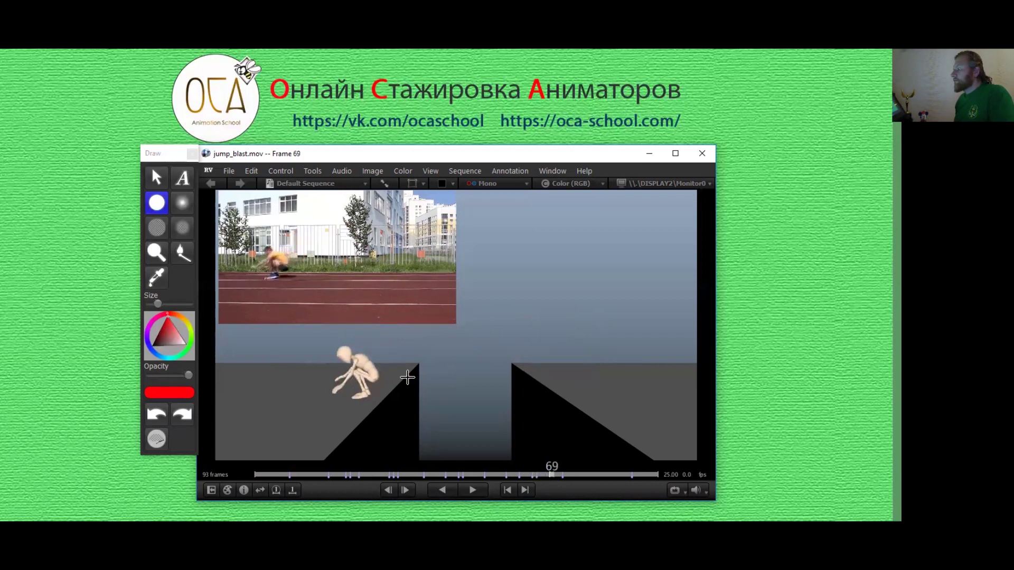
pyautogui.moveTo(251, 262); pyautogui.dragTo(255, 239)
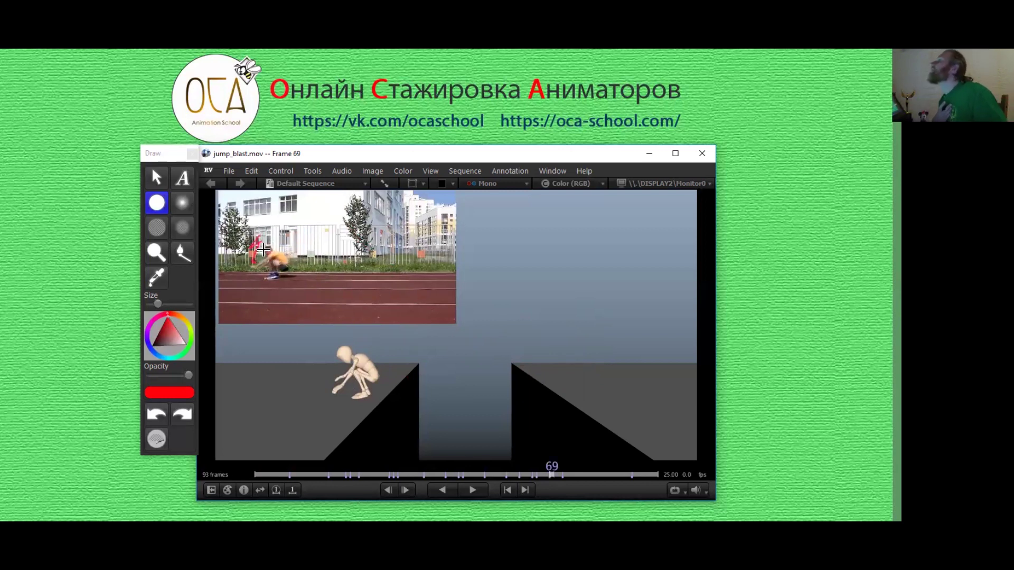
pyautogui.press('Right')
pyautogui.press('Right')
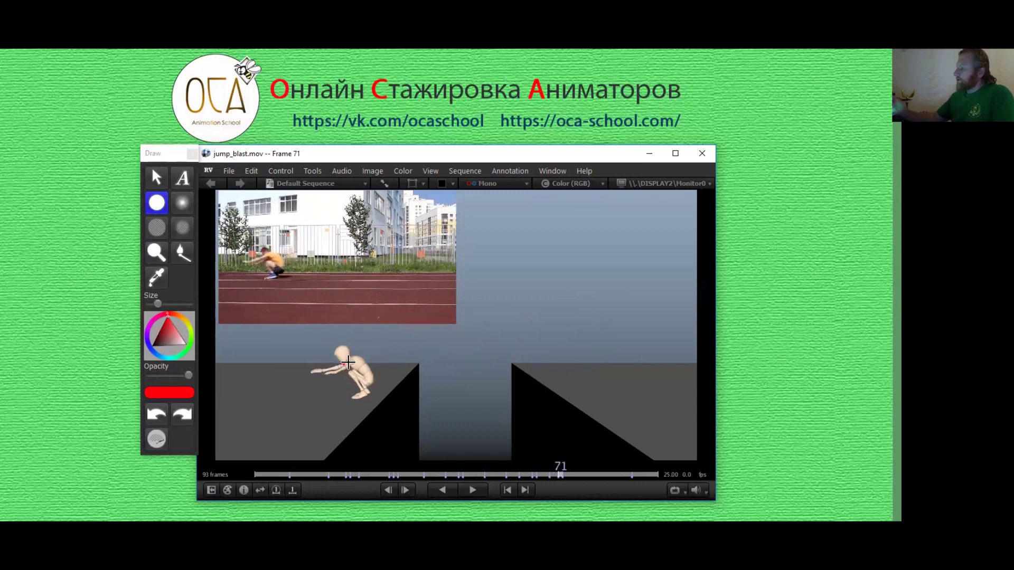
# Step: Step back and forth through the crouch poses around frames 76–77
pyautogui.press('Left')
pyautogui.press('Left')
pyautogui.press('Left')
pyautogui.press('Left')
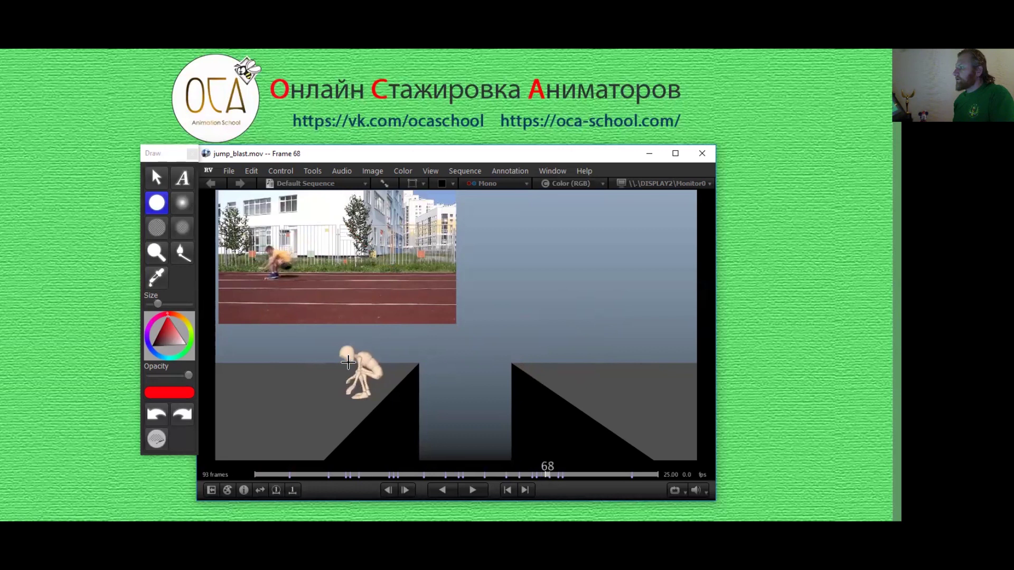
pyautogui.press('Right')
pyautogui.press('Right')
pyautogui.press('Right')
pyautogui.press('Right')
pyautogui.press('Right')
pyautogui.press('Right')
pyautogui.press('Right')
pyautogui.press('Right')
pyautogui.press('Right')
pyautogui.press('Right')
pyautogui.press('Left')
pyautogui.press('Left')
pyautogui.press('Right')
pyautogui.press('Right')
pyautogui.press('Right')
pyautogui.press('Right')
pyautogui.press('Right')
pyautogui.press('Left')
pyautogui.press('Left')
pyautogui.press('Left')
pyautogui.press('Left')
pyautogui.press('Right')
pyautogui.press('Right')
pyautogui.press('Right')
pyautogui.press('Right')
pyautogui.press('Left')
pyautogui.press('Left')
pyautogui.press('Left')
pyautogui.press('Right')
pyautogui.press('Right')
pyautogui.press('Right')
pyautogui.press('Right')
pyautogui.press('Left')
pyautogui.press('Left')
pyautogui.press('Left')
pyautogui.press('Left')
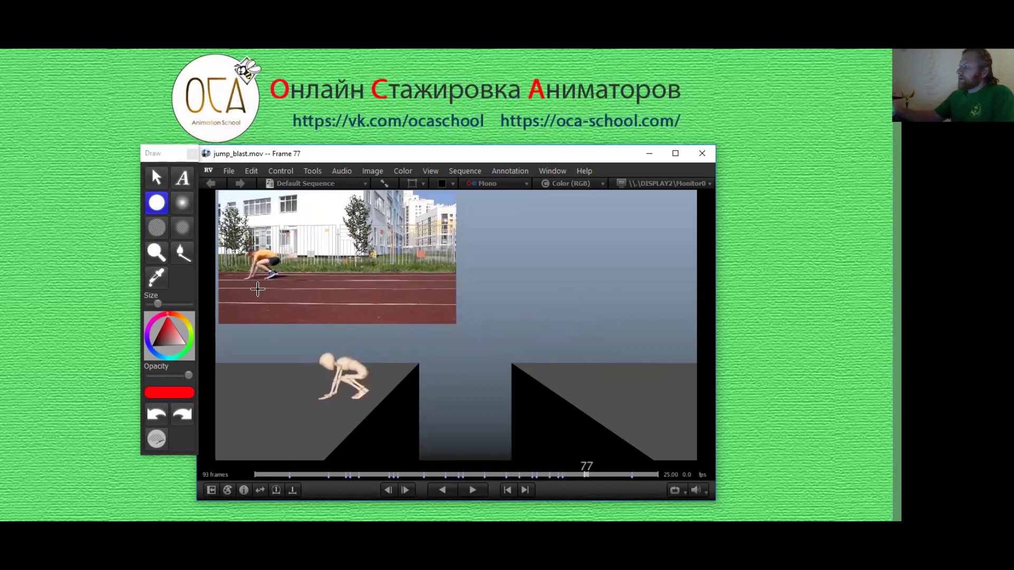
# Step: Step from frame 77 to 78, back to 77, and settle on frame 78
pyautogui.press('Right')
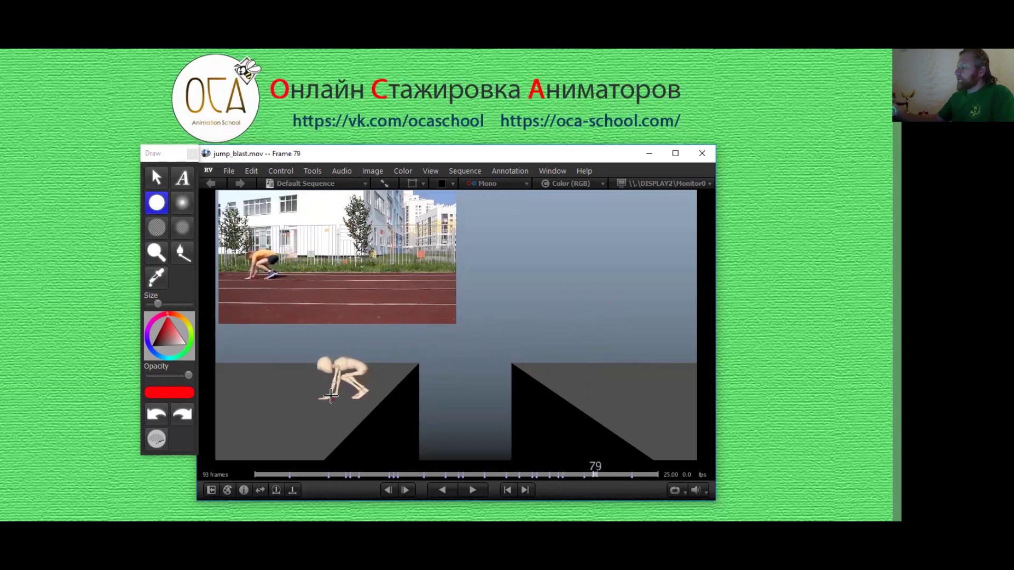
pyautogui.press('Left')
pyautogui.press('Right')
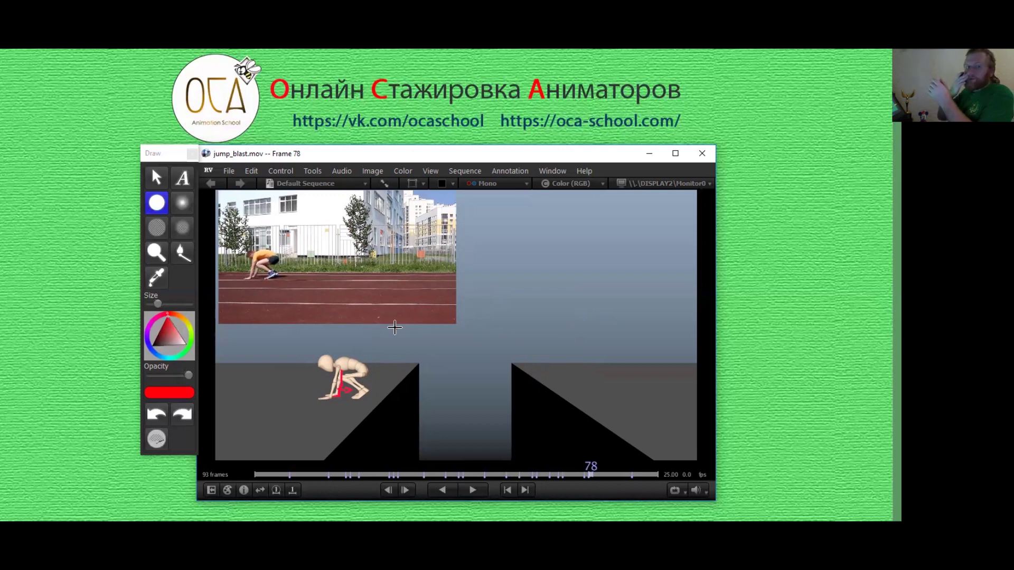
# Step: Scrub back to frame 76 and scribble red over the hip and knee, plus a small dot beside the figure
pyautogui.moveTo(591, 474)
pyautogui.mouseDown()
pyautogui.moveTo(496, 484)
pyautogui.moveTo(568, 491)
pyautogui.moveTo(582, 477)
pyautogui.mouseUp()
pyautogui.moveTo(358, 376); pyautogui.dragTo(375, 376)
pyautogui.click(484, 433)
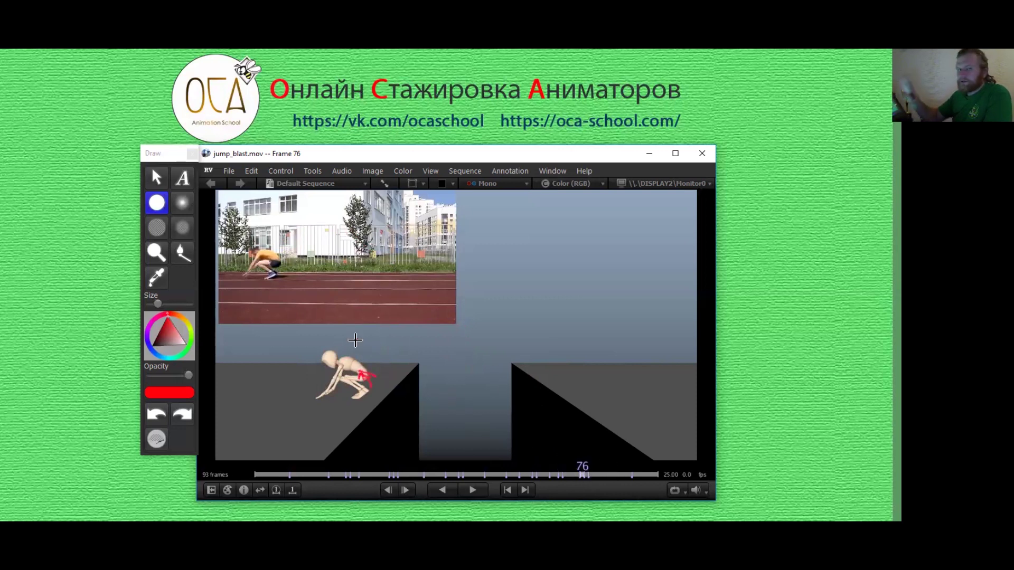
# Step: On frame 77, outline the left side of the figure's head in red, then scrub ahead to frame 84
pyautogui.click(587, 472)
pyautogui.moveTo(587, 472); pyautogui.dragTo(584, 469)
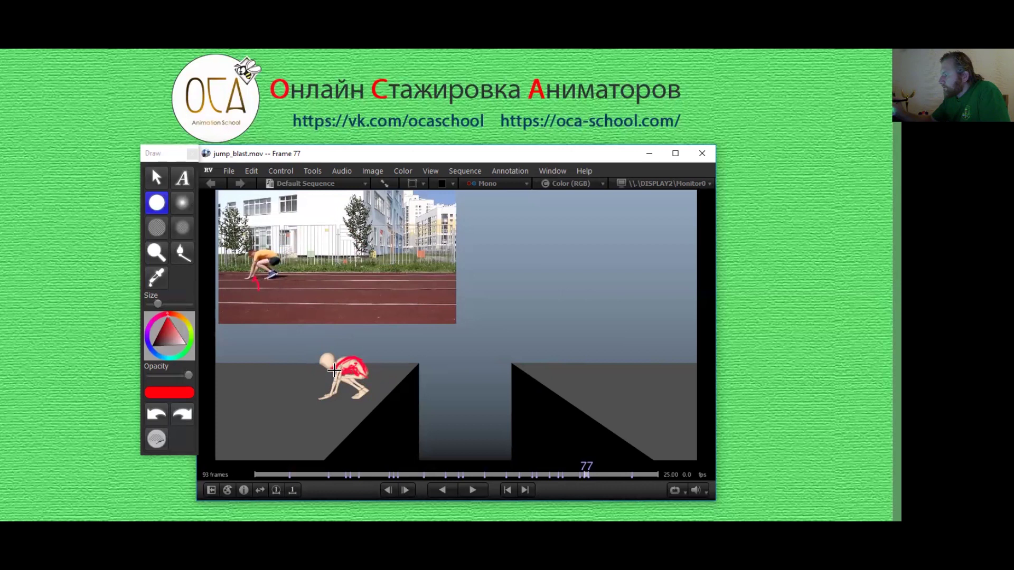
pyautogui.moveTo(326, 365); pyautogui.dragTo(322, 361)
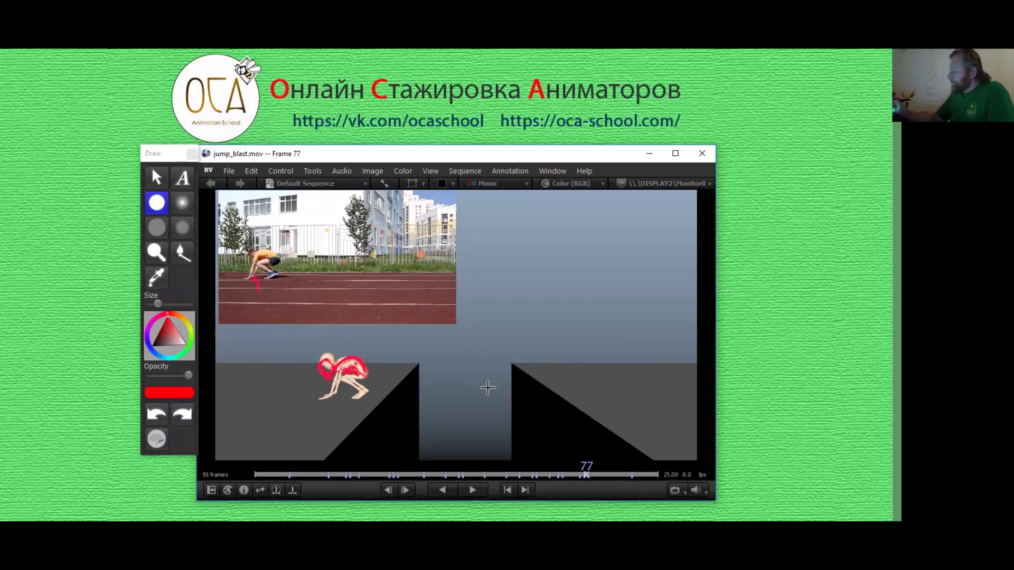
pyautogui.moveTo(593, 465); pyautogui.dragTo(616, 468)
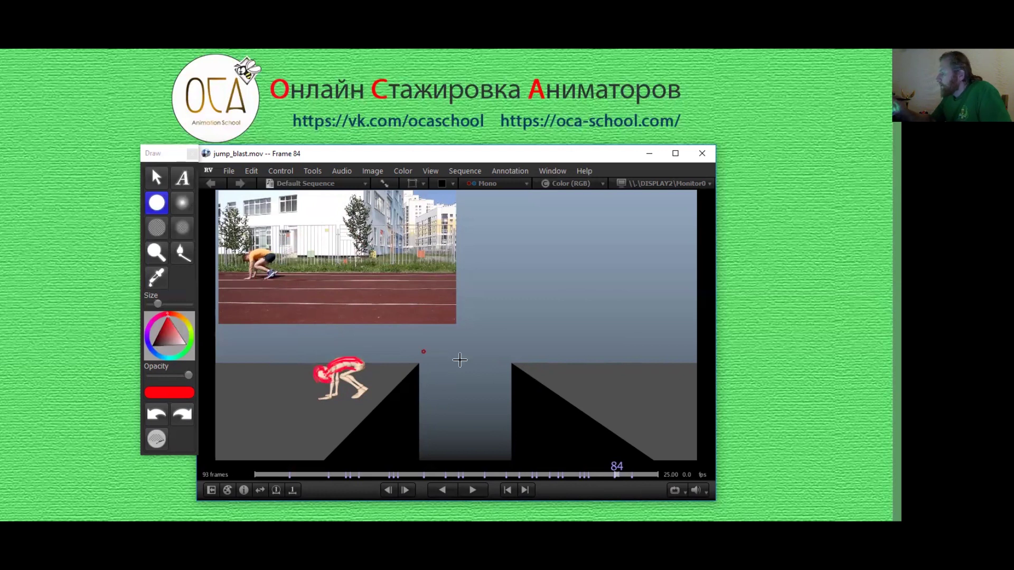
# Step: Jump ahead to frame 88, then back to frames 77 and 78 to compare drawovers
pyautogui.click(632, 472)
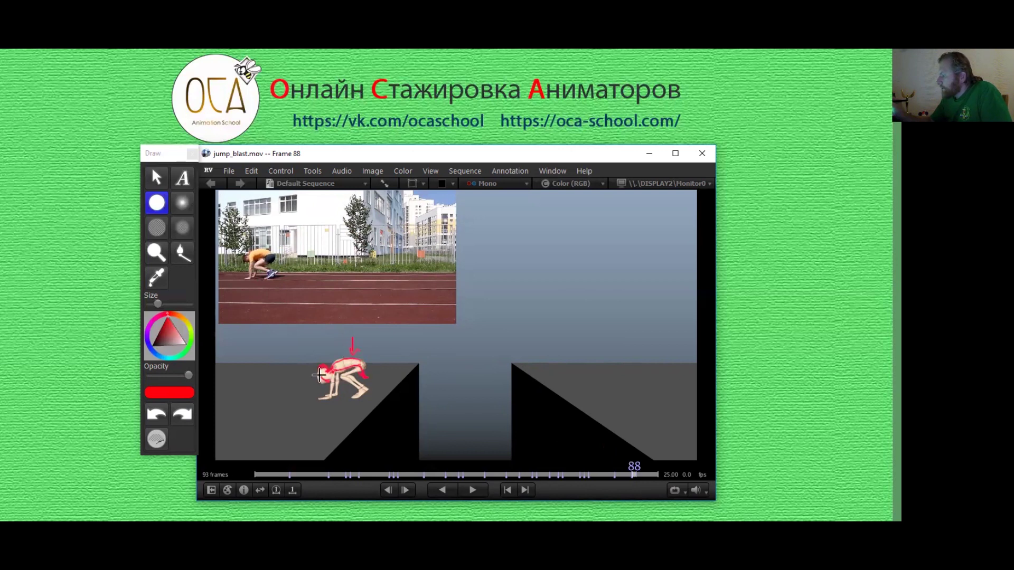
pyautogui.press('Left')
pyautogui.press('Left')
pyautogui.press('Left')
pyautogui.press('Left')
pyautogui.press('Left')
pyautogui.press('Left')
pyautogui.press('Left')
pyautogui.press('Left')
pyautogui.press('Right')
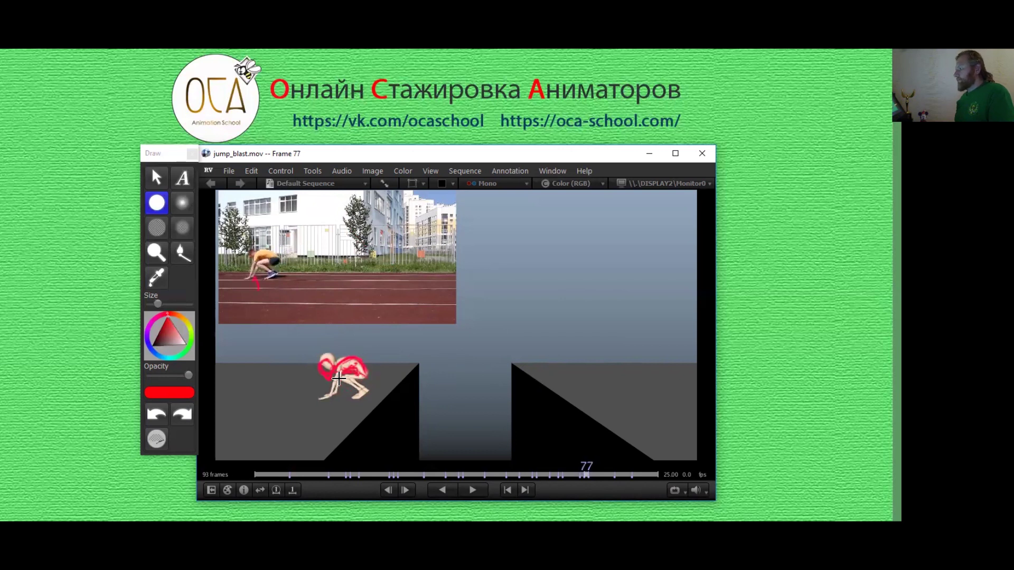
pyautogui.press('Right')
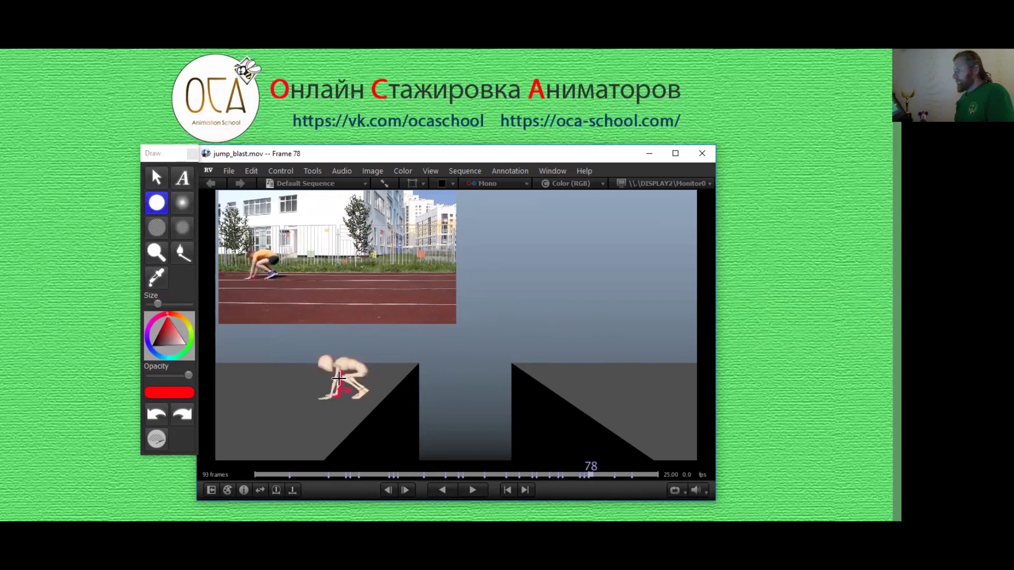
# Step: Flip between the drawovers on frames 76 and 77, then between 77 and 84, ending on 84
pyautogui.press('Left')
pyautogui.press('Left')
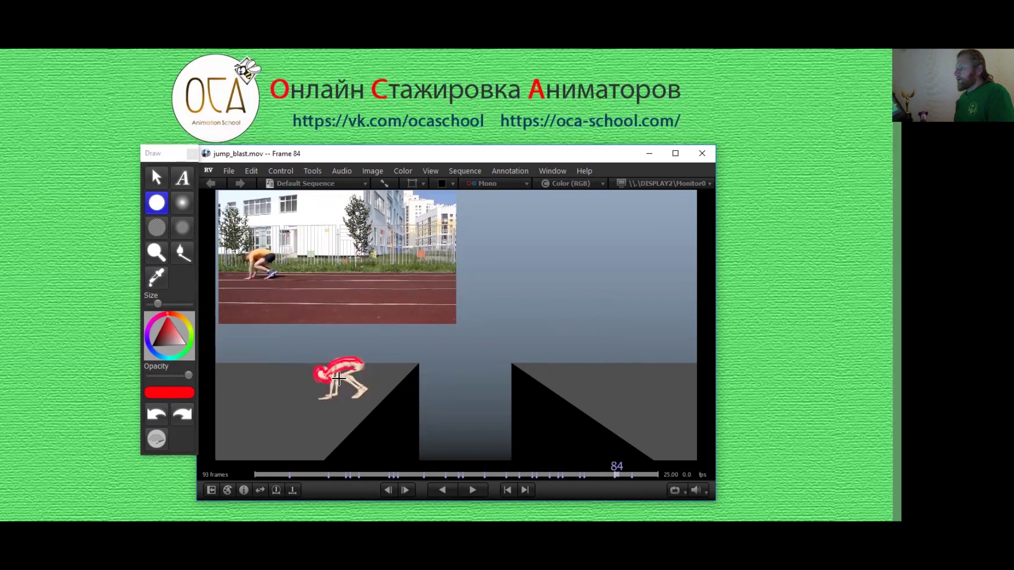
pyautogui.press('Right')
pyautogui.press('Left')
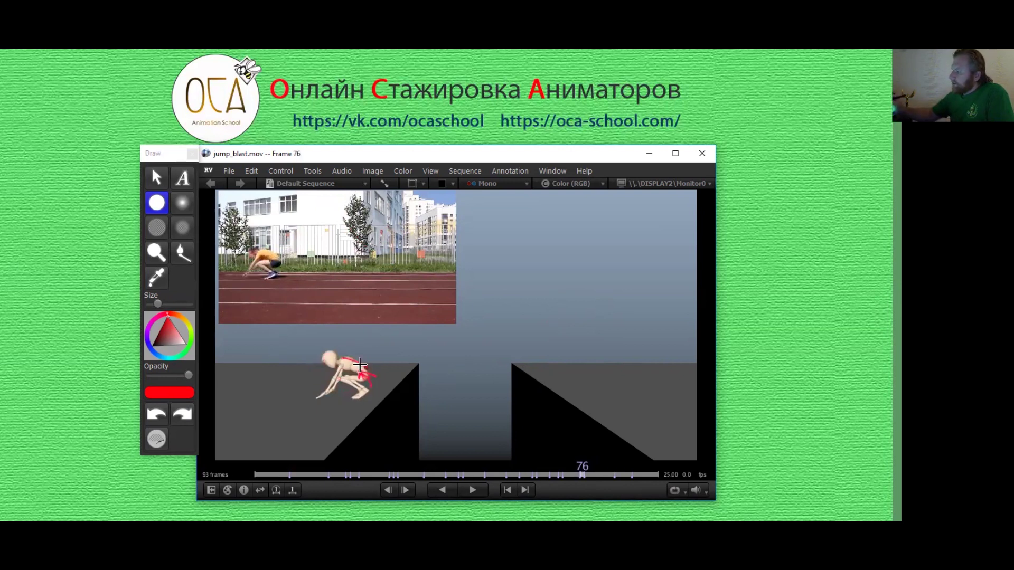
pyautogui.press('Right')
pyautogui.press('Left')
pyautogui.press('Right')
pyautogui.hotkey('ctrl', 'Right')
pyautogui.hotkey('ctrl', 'Left')
pyautogui.hotkey('ctrl', 'Right')
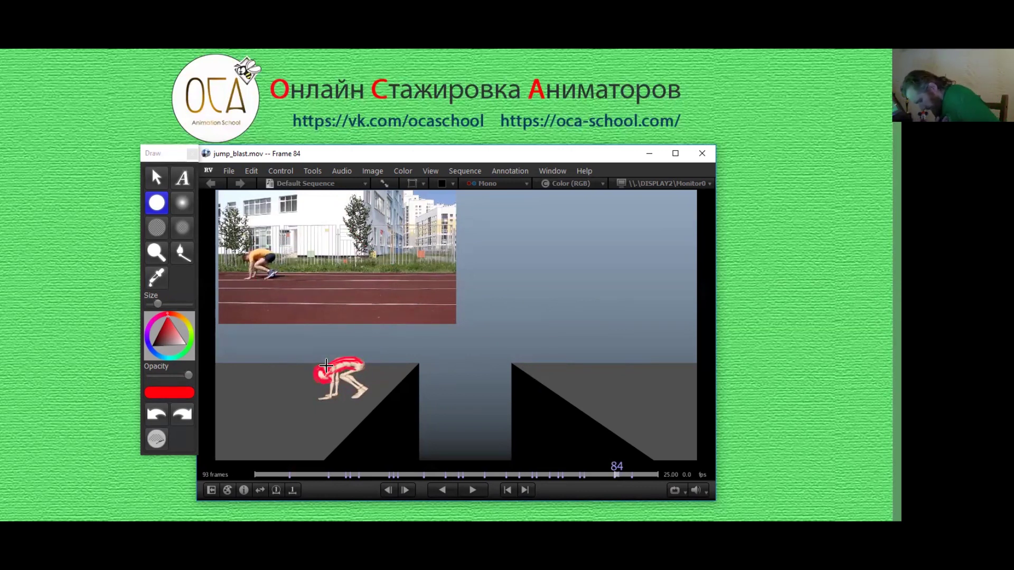
# Step: Flip between frames 84 and 77 while trying the wider textured brush, returning to the thin red round brush
pyautogui.hotkey('ctrl', 'Left')
pyautogui.hotkey('ctrl', 'Right')
pyautogui.click(156, 227)
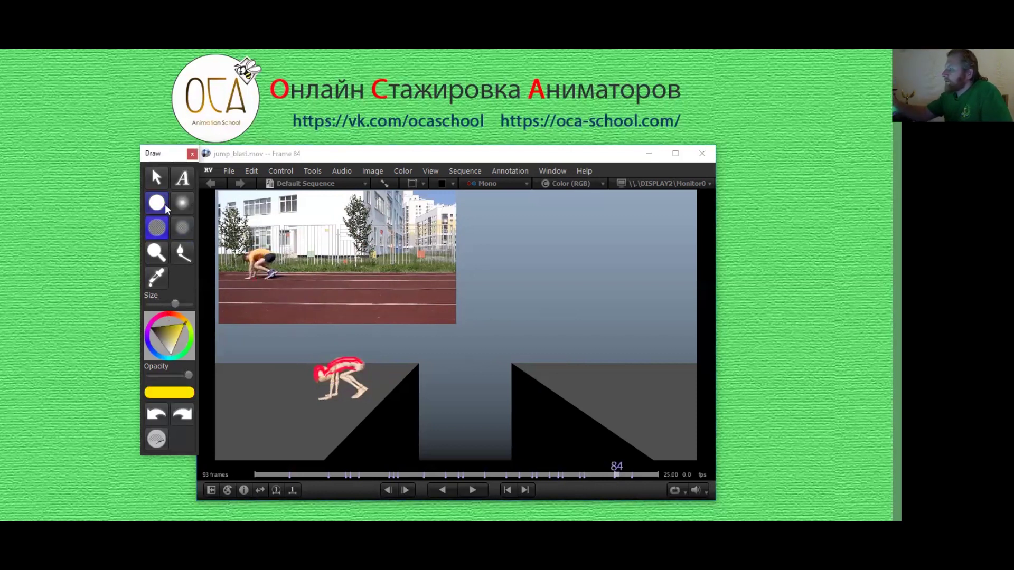
pyautogui.click(157, 203)
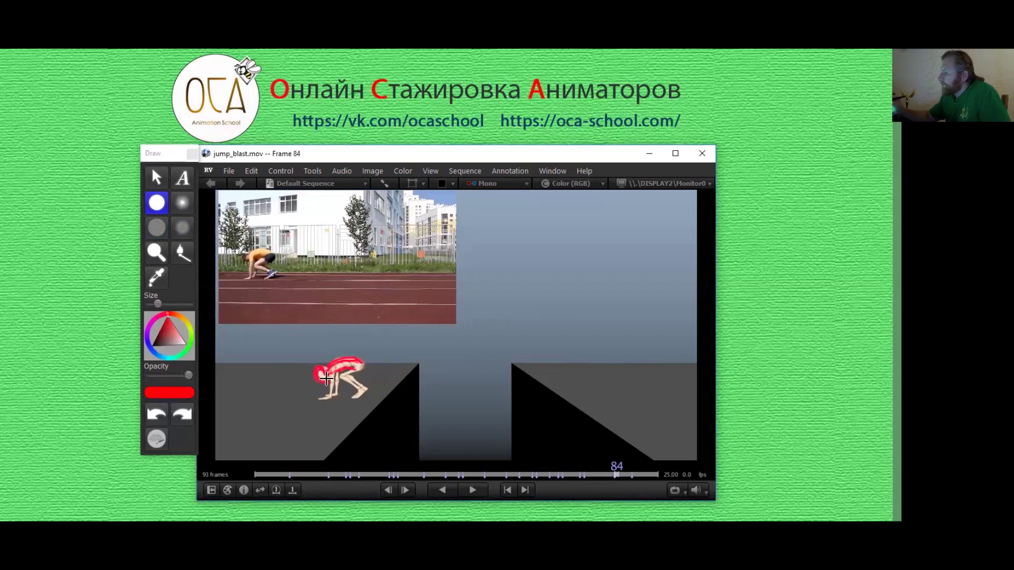
pyautogui.hotkey('ctrl', 'Left')
pyautogui.hotkey('ctrl', 'Right')
pyautogui.hotkey('ctrl', 'Left')
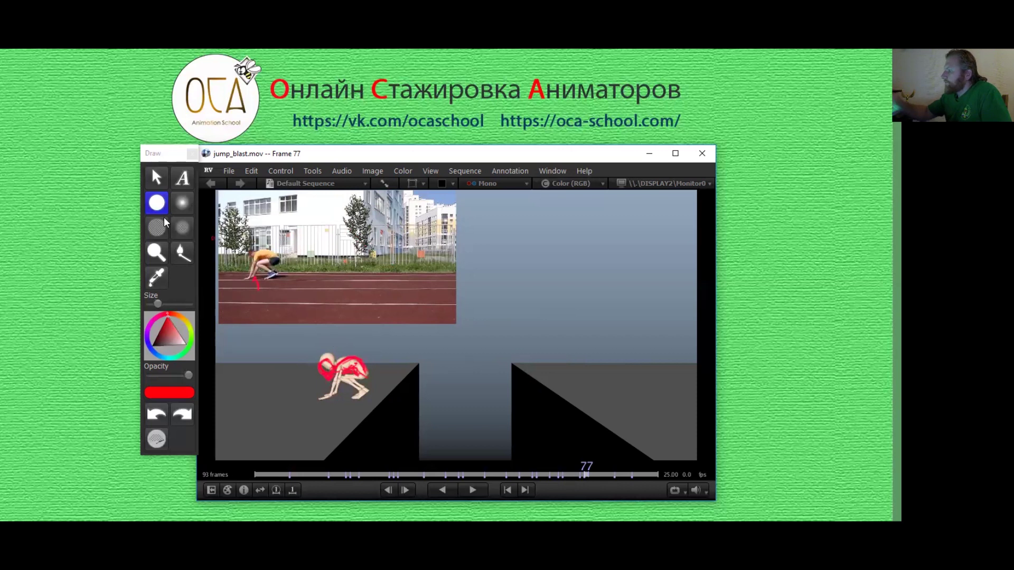
pyautogui.click(157, 228)
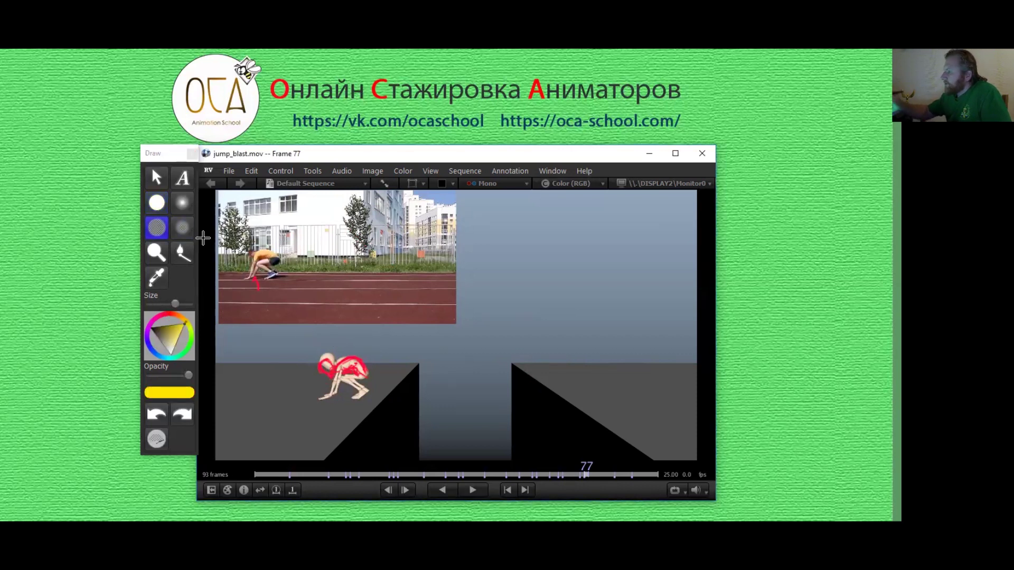
pyautogui.click(157, 203)
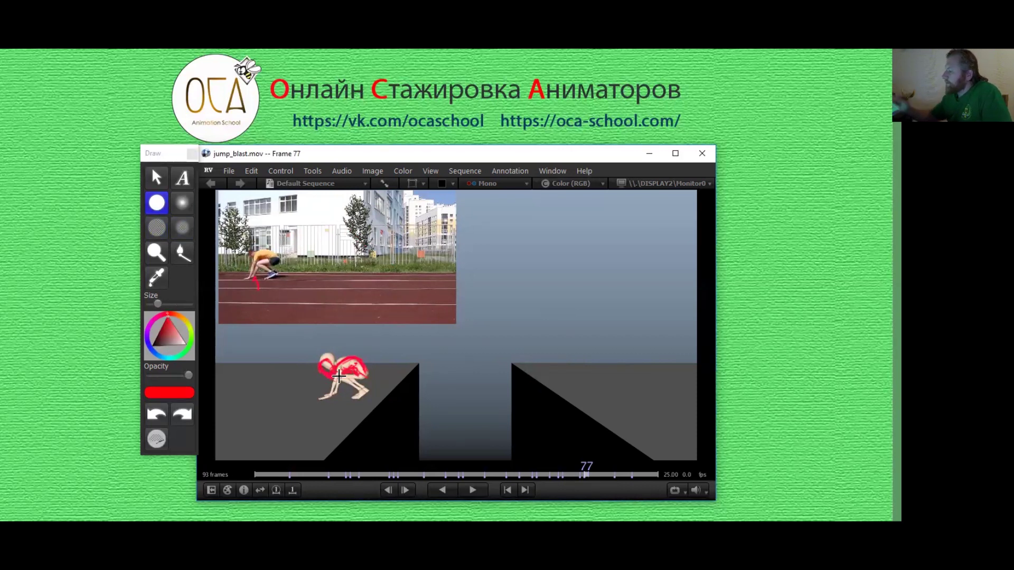
# Step: Jump to frame 84's drawover, step to 85, then on to frame 88's drawover
pyautogui.hotkey('ctrl', 'Right')
pyautogui.press('Right')
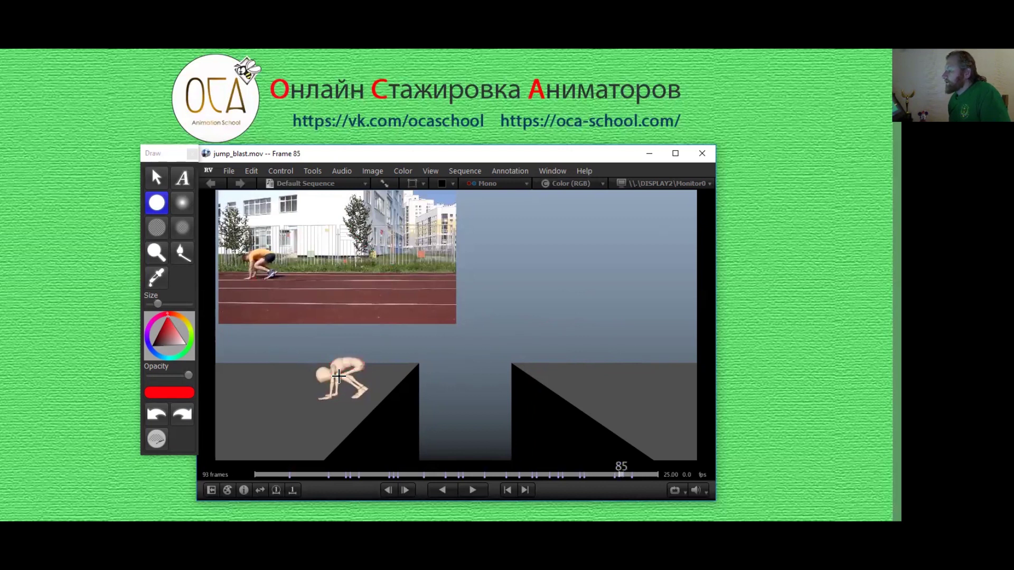
pyautogui.hotkey('ctrl', 'Right')
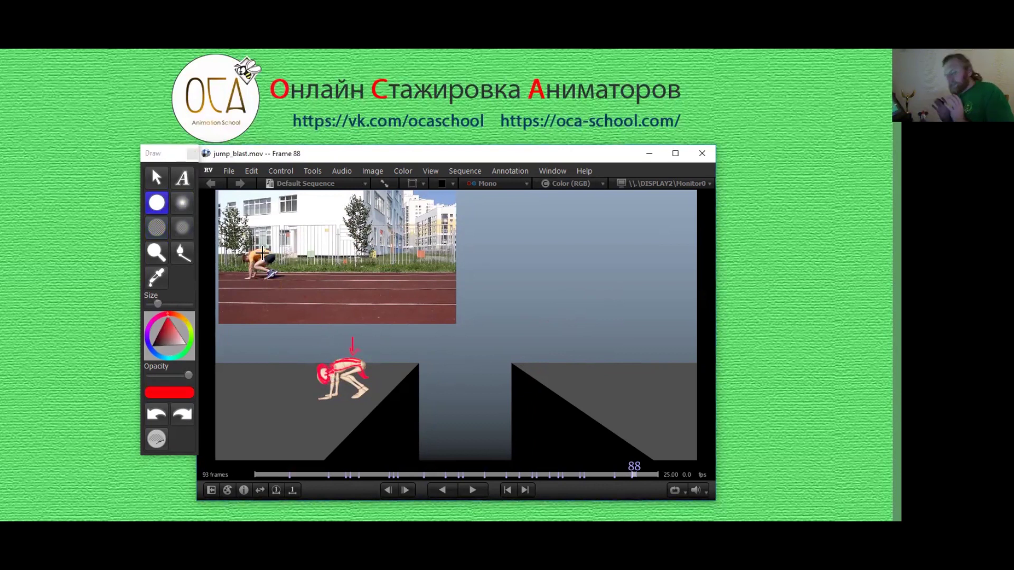
# Step: Step back and forth around frame 84, then advance to the last frame, 93
pyautogui.press('Left')
pyautogui.press('Left')
pyautogui.press('Left')
pyautogui.press('Right')
pyautogui.press('Right')
pyautogui.press('Right')
pyautogui.press('Left')
pyautogui.press('Left')
pyautogui.press('Left')
pyautogui.press('Left')
pyautogui.press('Left')
pyautogui.press('Left')
pyautogui.press('Right')
pyautogui.press('Right')
pyautogui.press('Right')
pyautogui.press('Right')
pyautogui.press('Right')
pyautogui.press('Right')
pyautogui.press('Left')
pyautogui.press('Left')
pyautogui.press('Left')
pyautogui.press('Right')
pyautogui.press('Right')
pyautogui.press('Right')
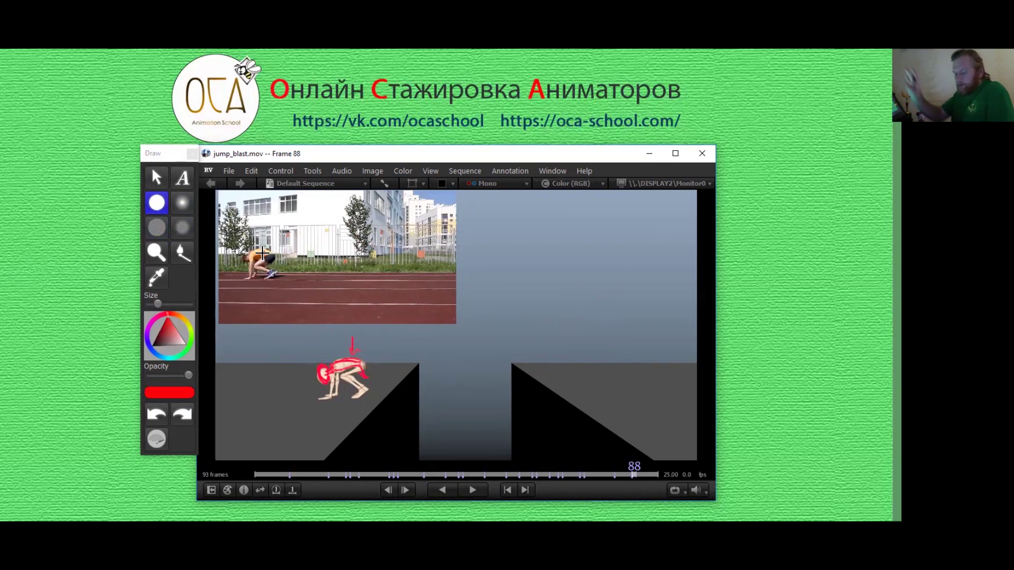
pyautogui.press('Right')
pyautogui.press('Right')
pyautogui.press('Right')
pyautogui.press('Right')
pyautogui.press('Right')
pyautogui.press('Right')
pyautogui.press('Right')
pyautogui.press('Right')
pyautogui.press('Right')
pyautogui.press('Right')
pyautogui.press('Right')
pyautogui.press('Right')
pyautogui.press('Right')
pyautogui.press('Right')
pyautogui.press('Right')
pyautogui.press('Right')
pyautogui.press('Right')
pyautogui.press('Right')
pyautogui.press('Right')
pyautogui.press('Right')
pyautogui.press('Right')
pyautogui.press('Right')
pyautogui.press('Right')
pyautogui.press('Right')
pyautogui.press('Right')
pyautogui.press('Right')
pyautogui.press('Right')
pyautogui.press('Right')
pyautogui.press('Right')
pyautogui.press('Right')
pyautogui.press('Right')
pyautogui.press('Right')
pyautogui.press('Right')
pyautogui.press('Right')
pyautogui.press('Right')
pyautogui.press('Right')
pyautogui.press('Right')
pyautogui.press('Right')
pyautogui.press('Right')
pyautogui.press('Right')
pyautogui.press('Right')
pyautogui.press('Right')
pyautogui.press('Right')
pyautogui.press('Right')
pyautogui.press('Right')
pyautogui.press('Right')
pyautogui.press('Right')
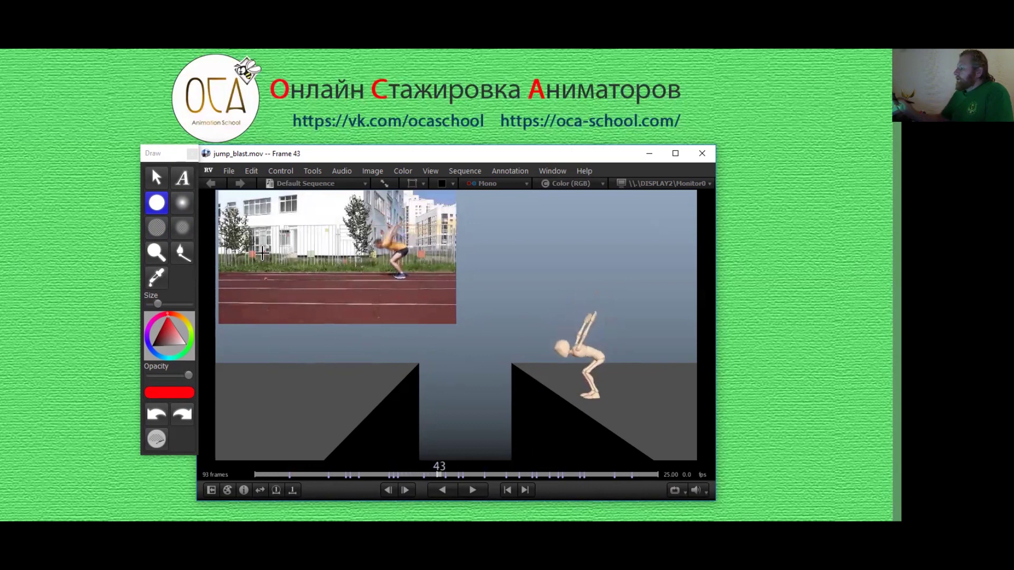
# Step: Draw red strokes under the character's feet and down its shins on frame 43, then scrub forward to frame 54
pyautogui.moveTo(569, 416); pyautogui.dragTo(593, 402)
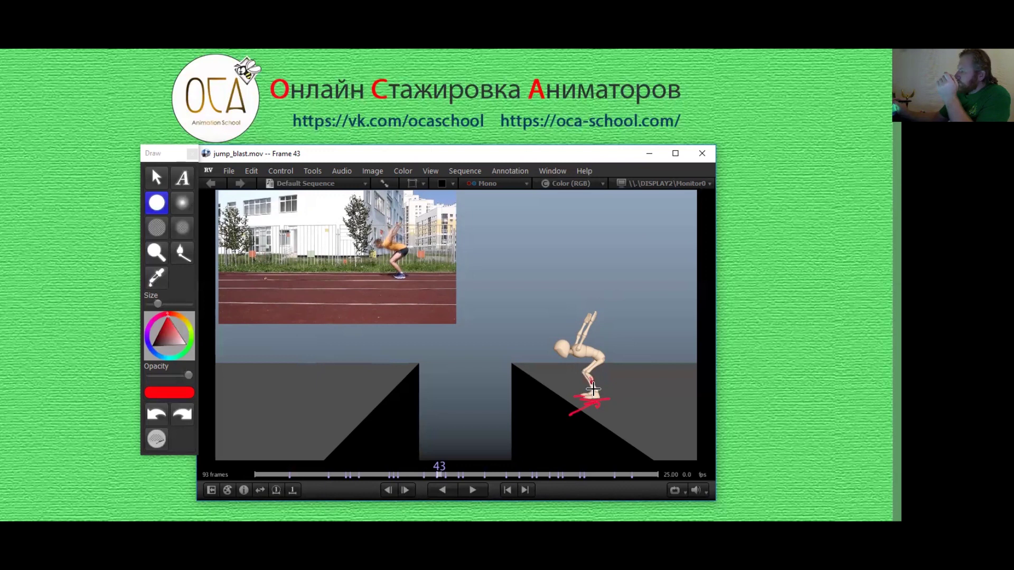
pyautogui.moveTo(592, 383); pyautogui.dragTo(593, 376)
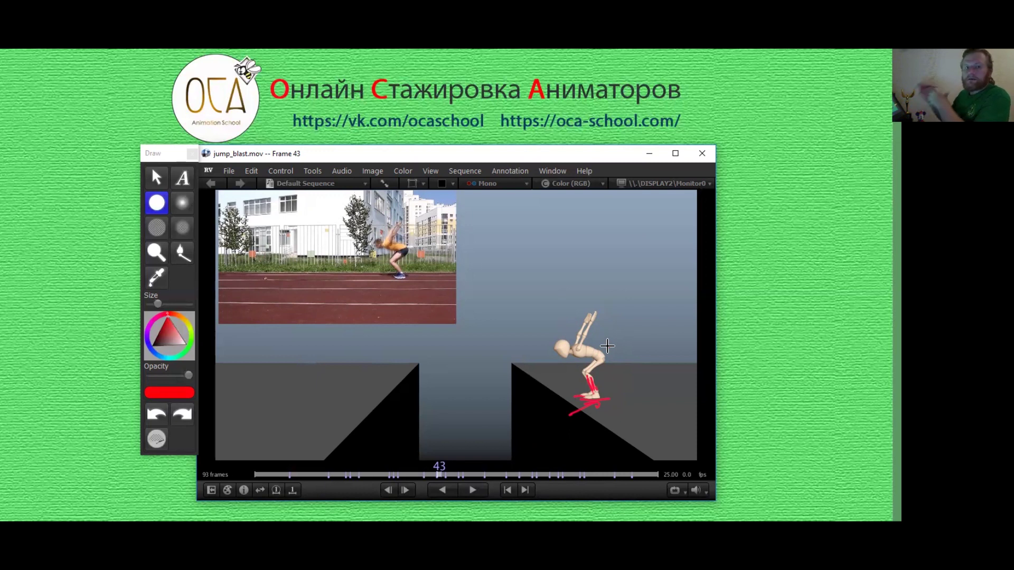
pyautogui.click(454, 471)
pyautogui.moveTo(454, 468)
pyautogui.mouseDown()
pyautogui.moveTo(502, 475)
pyautogui.moveTo(489, 479)
pyautogui.mouseUp()
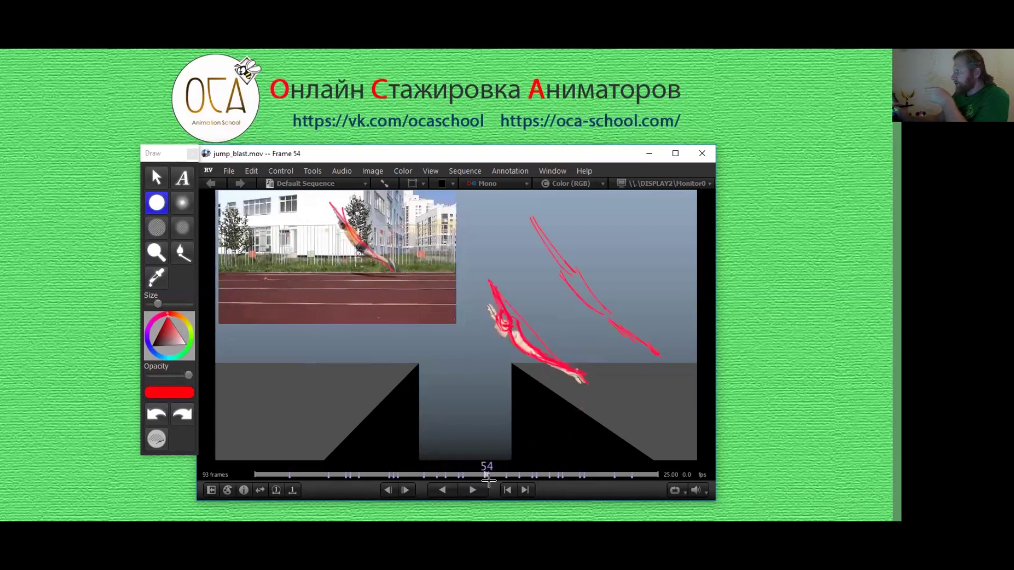
# Step: Scrub back to frame 52 and step between frames 48 and 49 to compare drawovers
pyautogui.moveTo(489, 479); pyautogui.dragTo(473, 477)
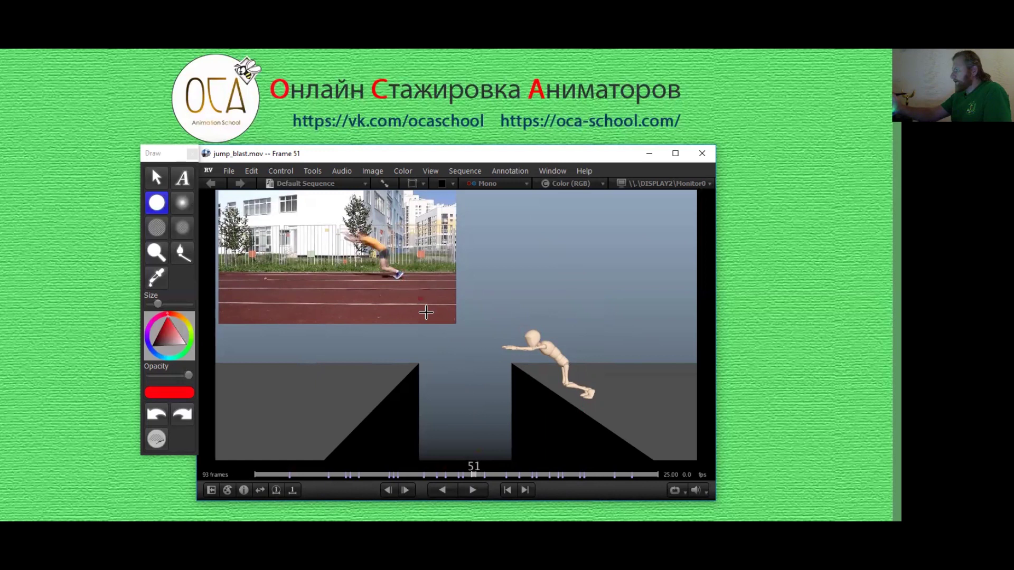
pyautogui.press('Left')
pyautogui.press('Left')
pyautogui.press('Left')
pyautogui.press('Left')
pyautogui.press('Right')
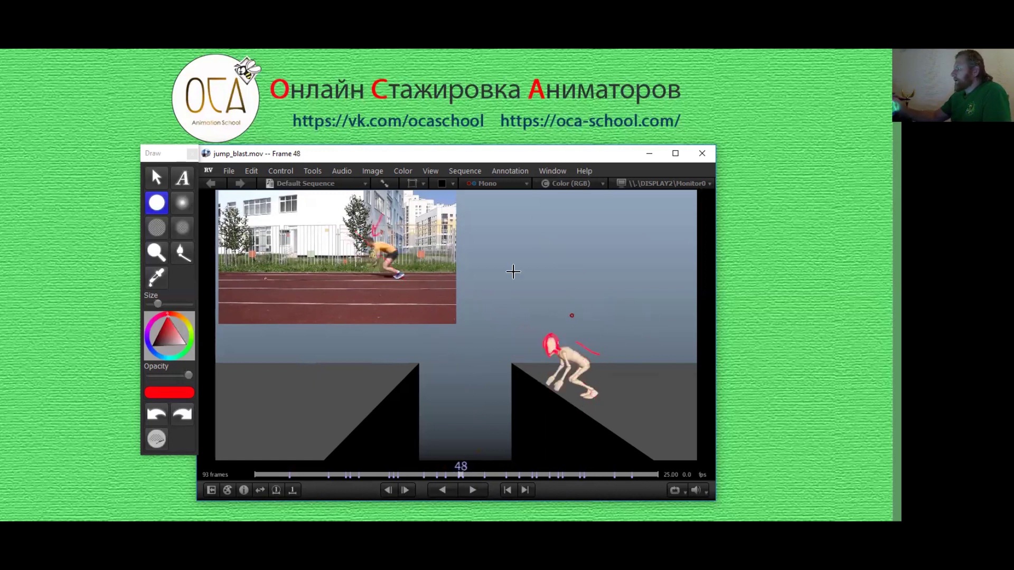
pyautogui.press('Right')
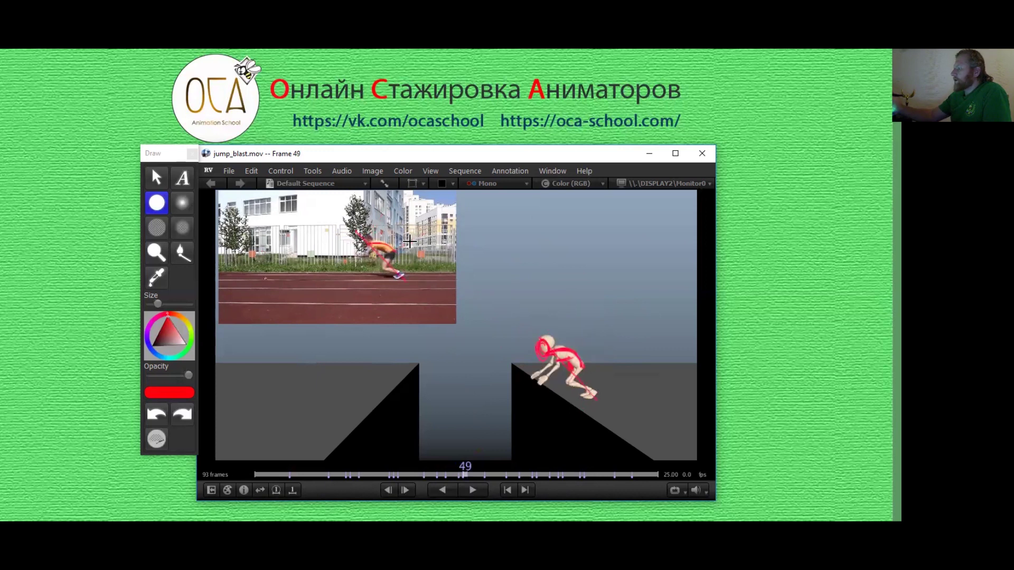
pyautogui.press('Left')
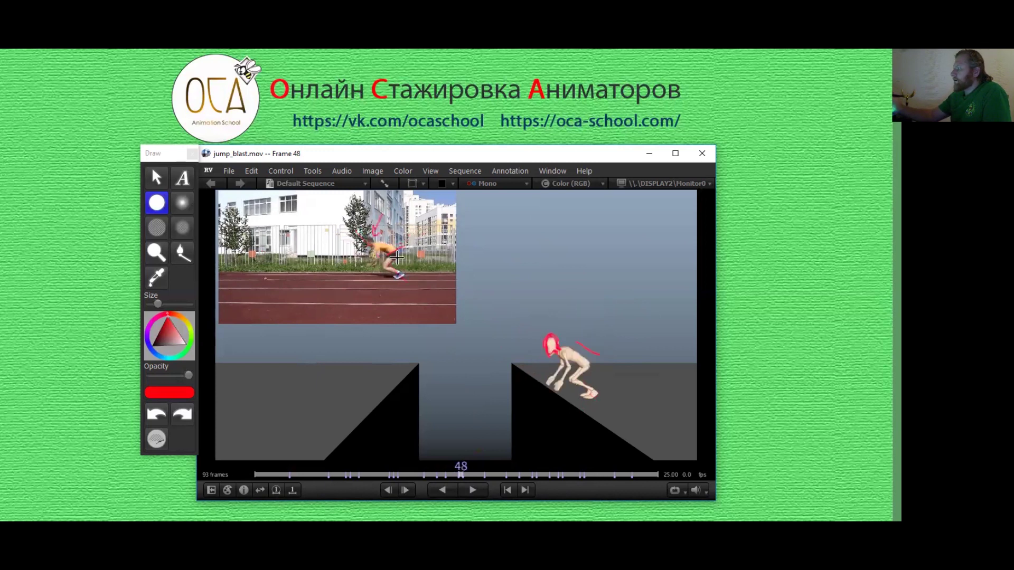
pyautogui.press('Right')
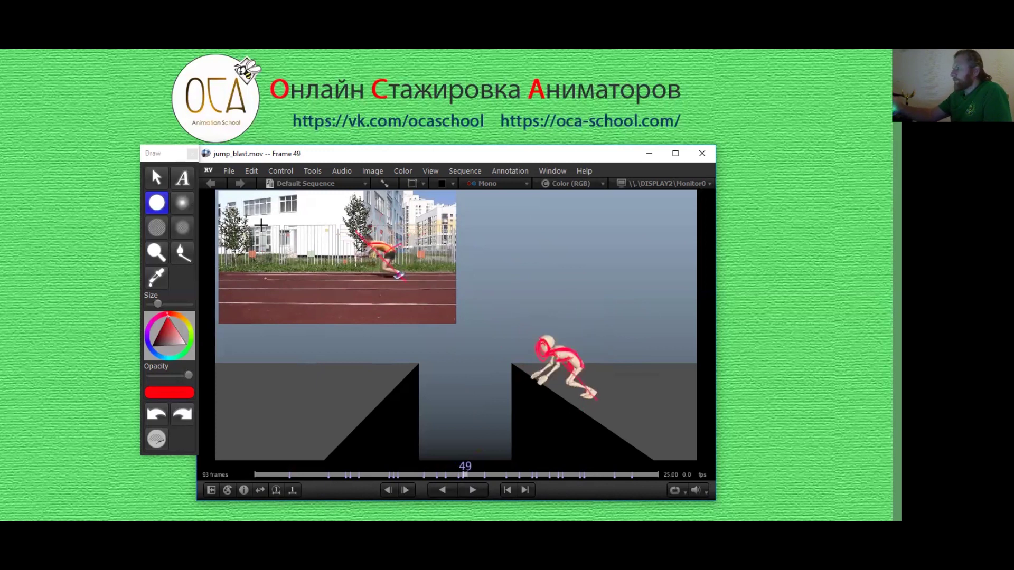
# Step: Try the wider textured brush, revert to the thin red round brush, and step to frame 52
pyautogui.click(157, 227)
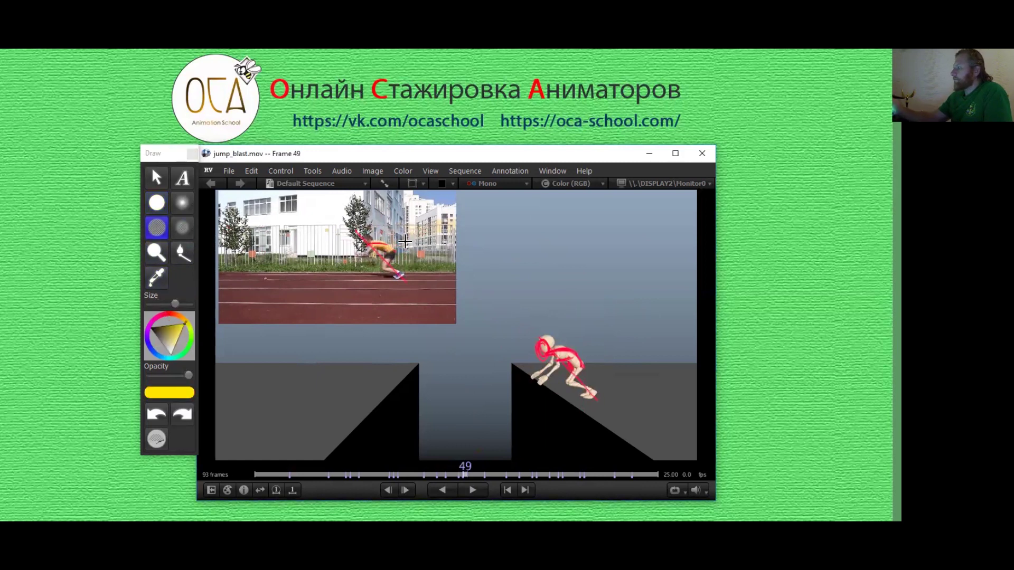
pyautogui.click(156, 202)
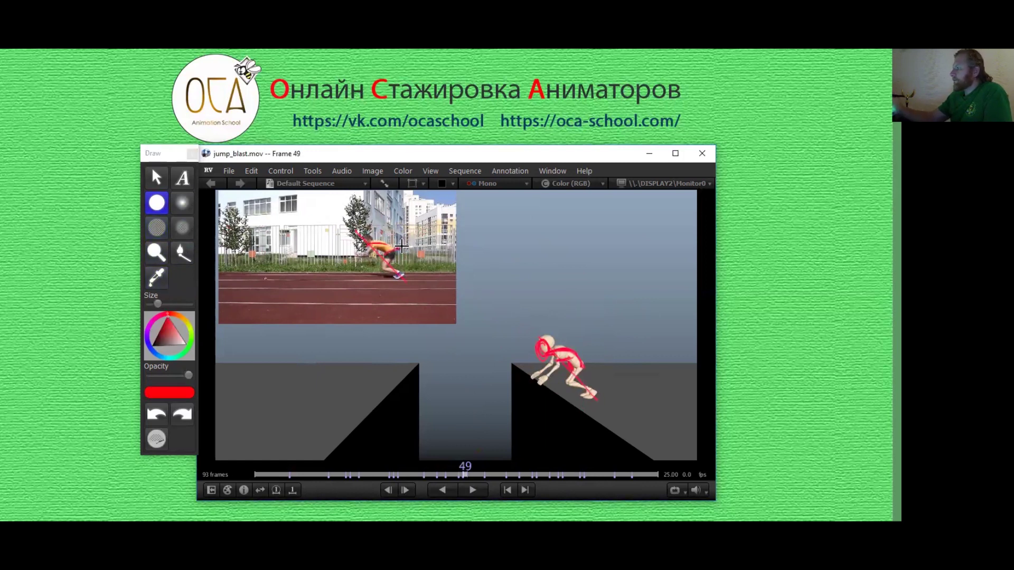
pyautogui.press('Right')
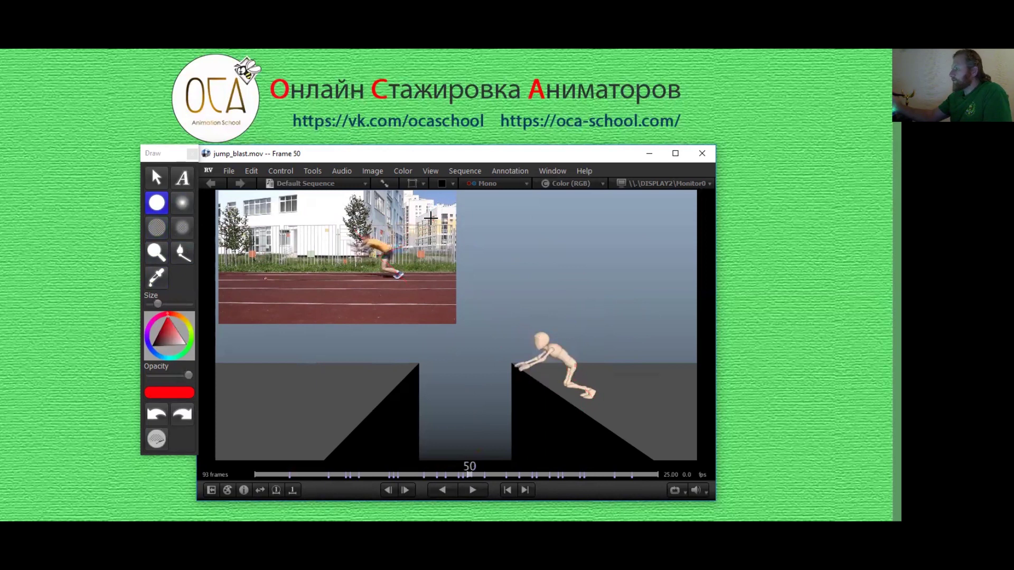
pyautogui.press('Right')
pyautogui.press('Right')
pyautogui.press('Left')
pyautogui.press('Right')
pyautogui.press('Left')
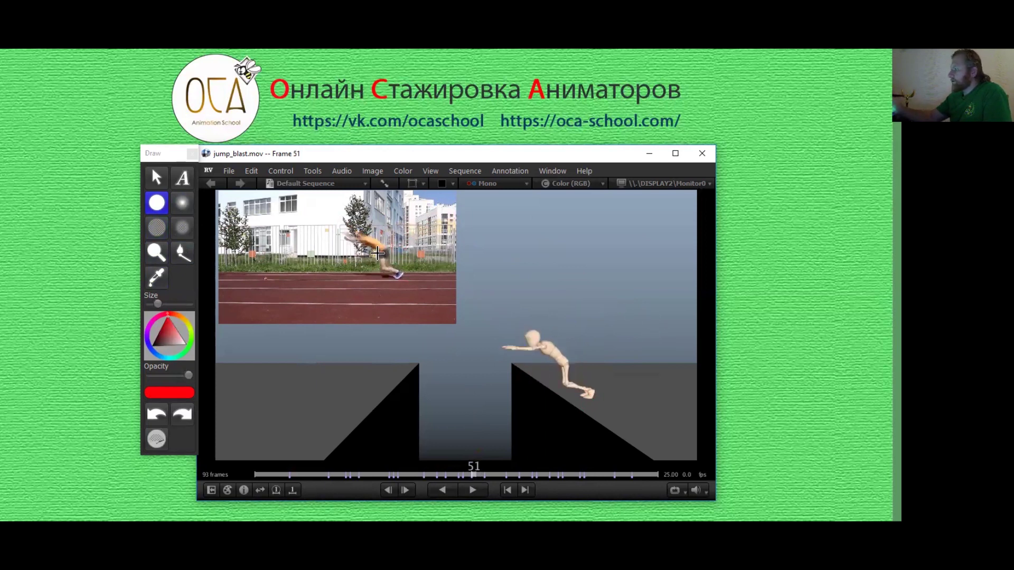
pyautogui.press('Right')
# Step: Draw a red correction stroke across the torso on frame 52, then flip between frames 51 and 52
pyautogui.moveTo(364, 250); pyautogui.dragTo(384, 236)
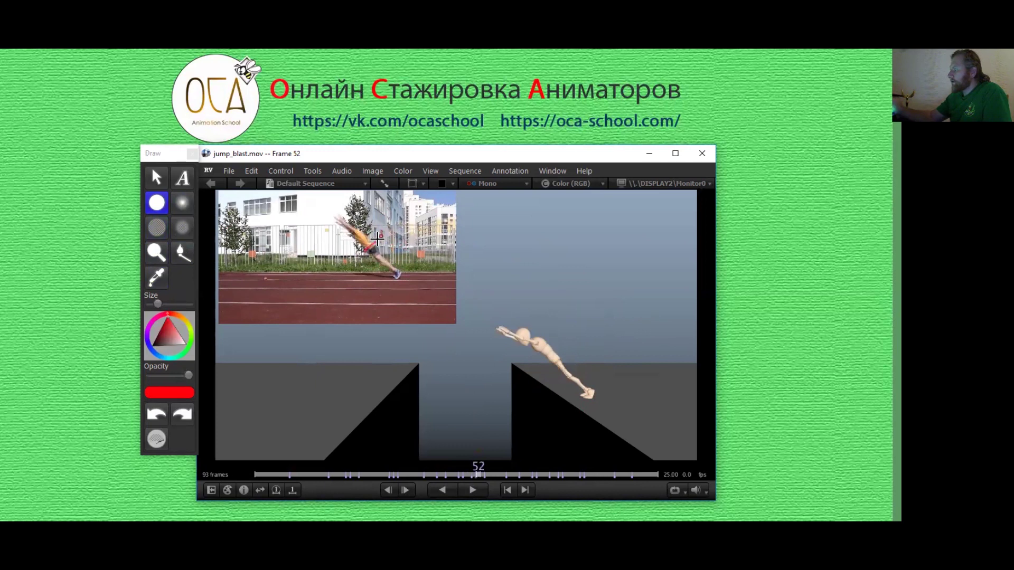
pyautogui.press('Right')
pyautogui.press('Left')
pyautogui.press('Left')
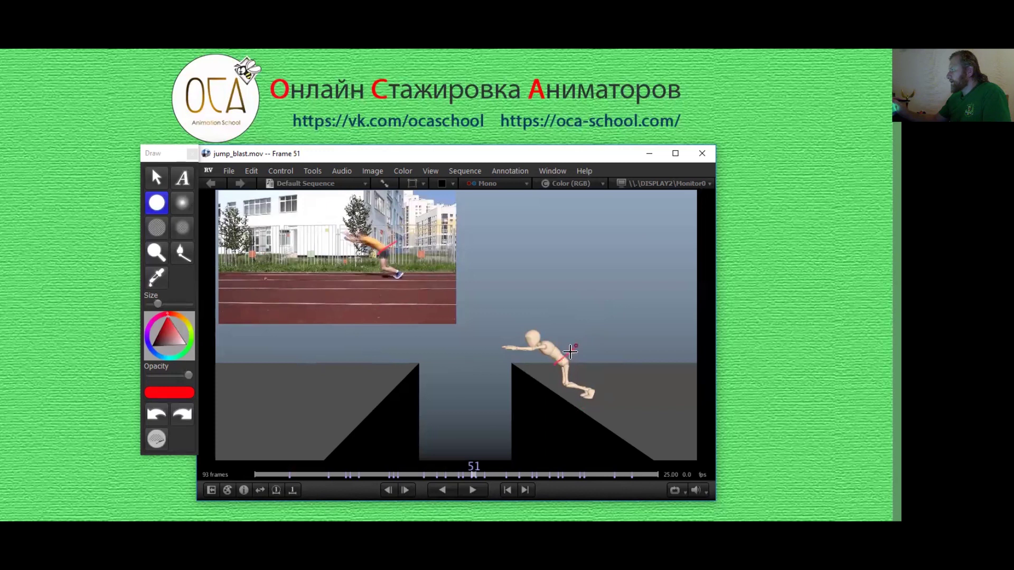
pyautogui.press('Right')
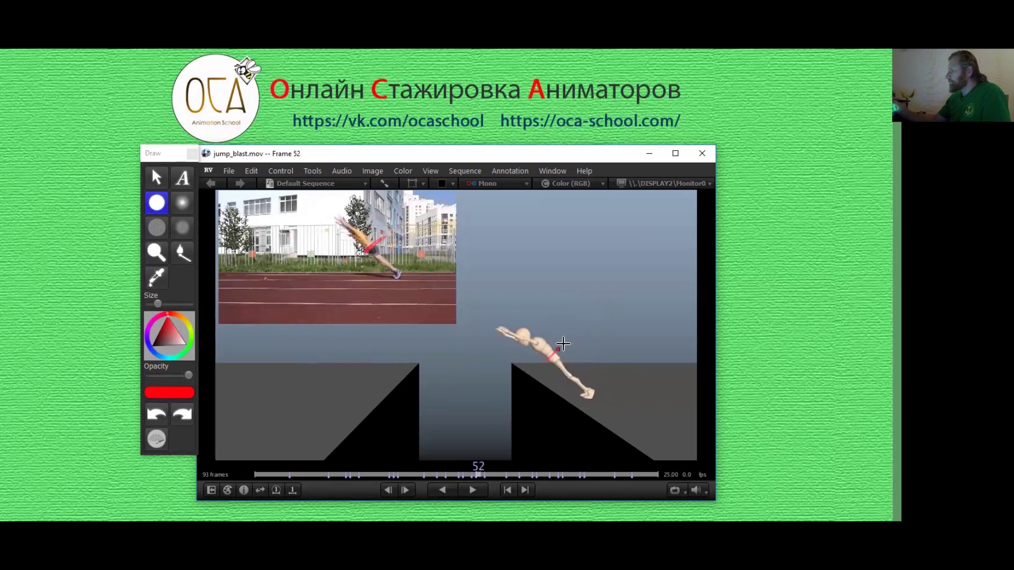
pyautogui.press('Left')
pyautogui.press('Right')
pyautogui.press('Left')
pyautogui.press('Right')
# Step: Step back and forth between frames 49 and 51 comparing mid-jump poses, landing on frame 51
pyautogui.press('Left')
pyautogui.press('Right')
pyautogui.press('Left')
pyautogui.press('Left')
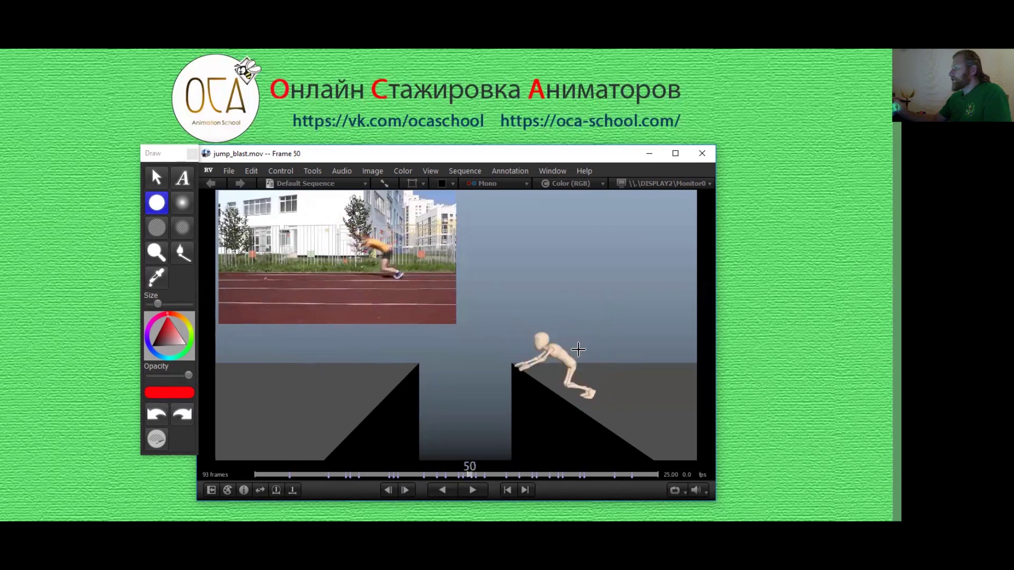
pyautogui.press('Left')
pyautogui.press('Right')
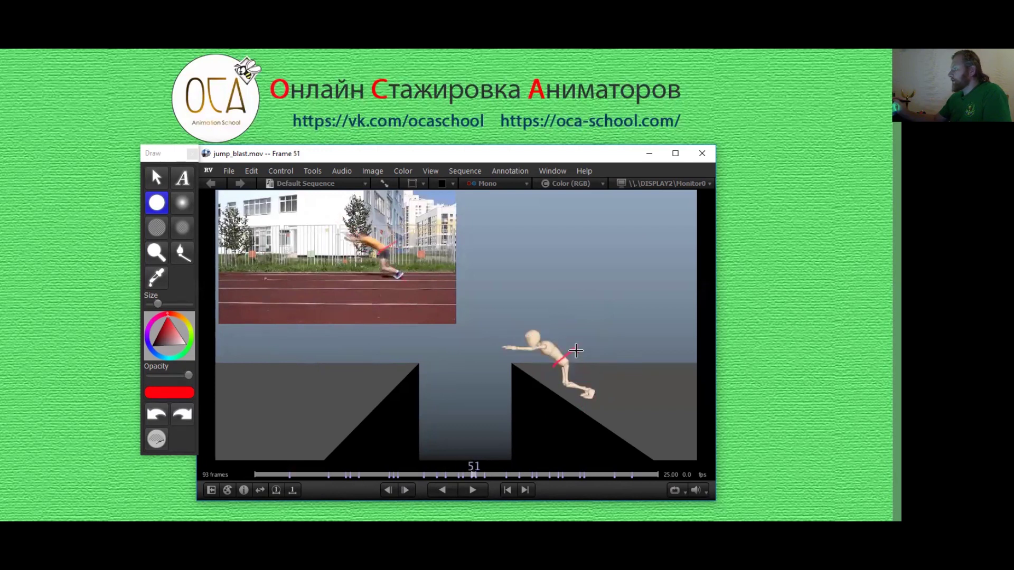
pyautogui.press('Right')
pyautogui.press('Left')
pyautogui.press('Right')
pyautogui.press('Left')
pyautogui.press('Right')
pyautogui.press('Left')
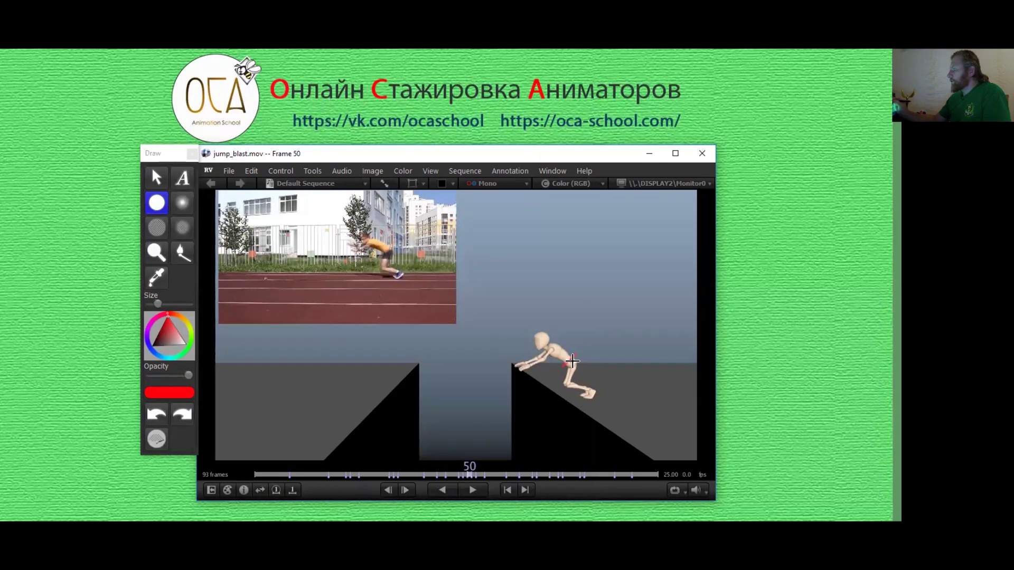
pyautogui.press('Right')
pyautogui.press('Right')
pyautogui.press('Left')
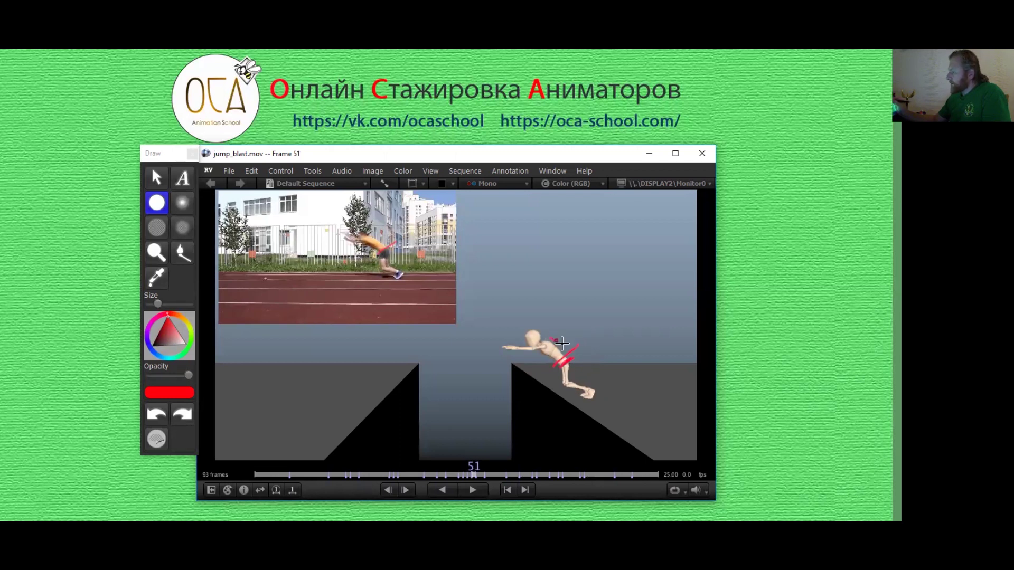
# Step: Draw a red chest curve on frame 51, then red chest, back and leg lines on frame 52
pyautogui.moveTo(547, 341); pyautogui.dragTo(559, 362)
pyautogui.press('Right')
pyautogui.moveTo(547, 359)
pyautogui.mouseDown()
pyautogui.moveTo(562, 346)
pyautogui.moveTo(512, 316)
pyautogui.mouseUp()
pyautogui.moveTo(581, 385); pyautogui.dragTo(551, 352)
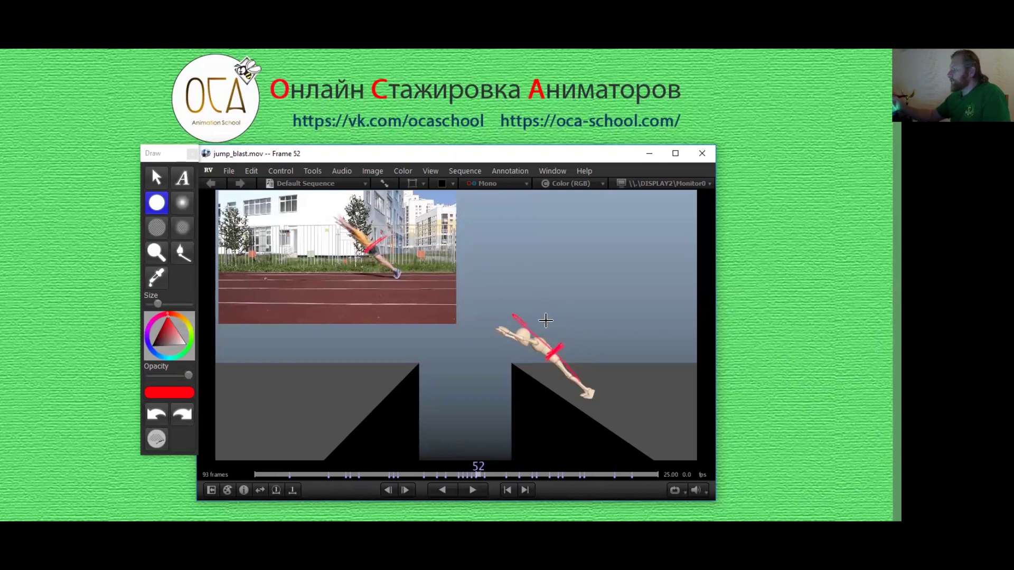
# Step: On frame 53, draw red torso and head marks and trace body lines on character and reference runner
pyautogui.press('Right')
pyautogui.press('Left')
pyautogui.press('Right')
pyautogui.press('Left')
pyautogui.press('Right')
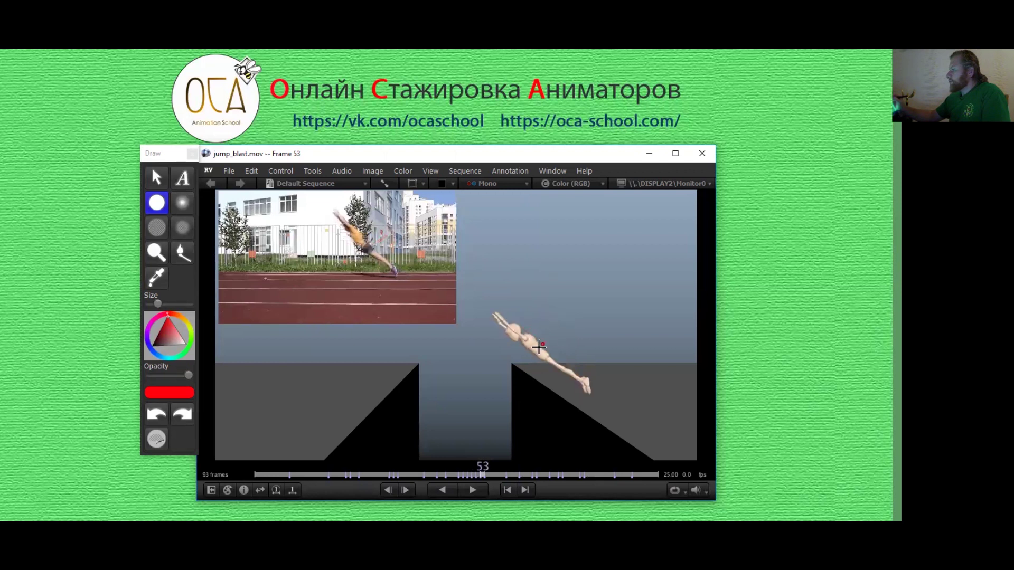
pyautogui.moveTo(514, 315)
pyautogui.mouseDown()
pyautogui.moveTo(568, 362)
pyautogui.moveTo(508, 318)
pyautogui.moveTo(502, 293)
pyautogui.moveTo(546, 361)
pyautogui.mouseUp()
pyautogui.moveTo(491, 286); pyautogui.dragTo(616, 420)
pyautogui.moveTo(334, 202)
pyautogui.mouseDown()
pyautogui.moveTo(368, 244)
pyautogui.moveTo(431, 288)
pyautogui.mouseUp()
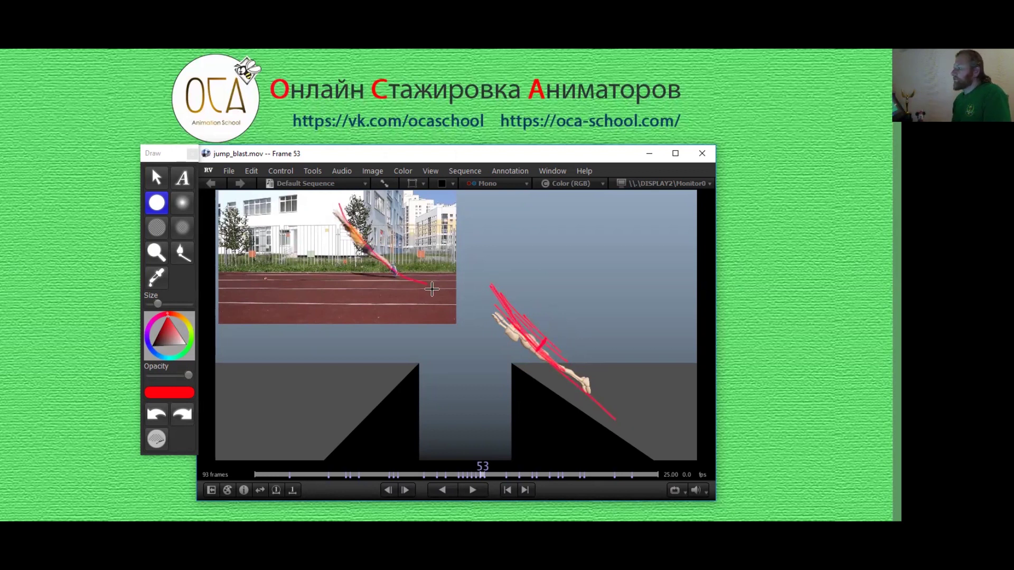
# Step: Compare frames 53 and 54 back and forth, then step ahead through the frames to 60
pyautogui.press('Right')
pyautogui.press('Left')
pyautogui.press('Right')
pyautogui.press('Left')
pyautogui.press('Right')
pyautogui.press('Left')
pyautogui.press('Right')
pyautogui.press('Left')
pyautogui.press('Right')
pyautogui.press('Right')
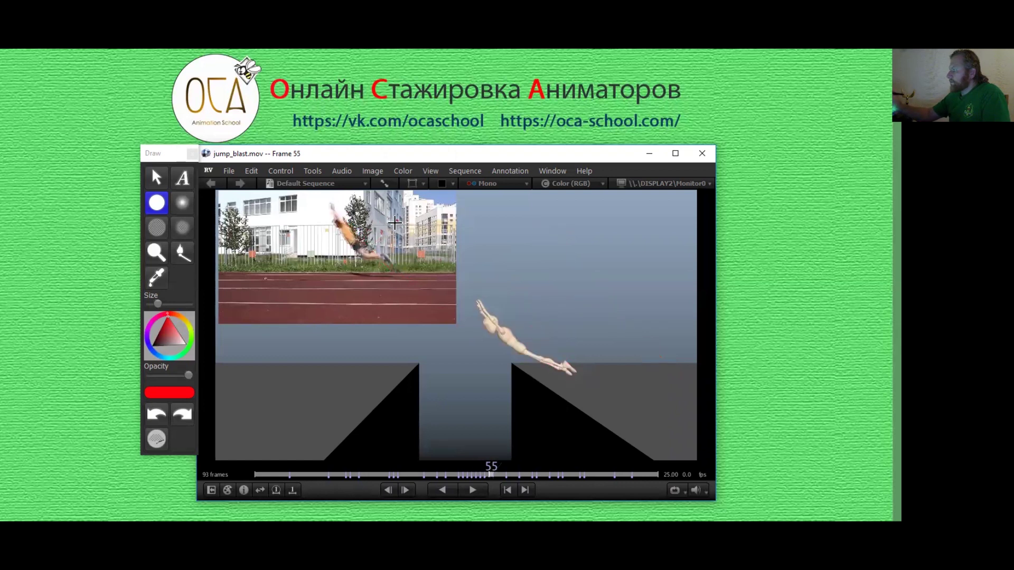
pyautogui.press('Right')
pyautogui.press('Right')
pyautogui.press('Left')
pyautogui.press('Right')
pyautogui.press('Right')
pyautogui.press('Left')
pyautogui.press('Right')
pyautogui.press('Right')
pyautogui.press('Right')
pyautogui.press('Right')
pyautogui.press('Right')
pyautogui.press('Left')
pyautogui.press('Left')
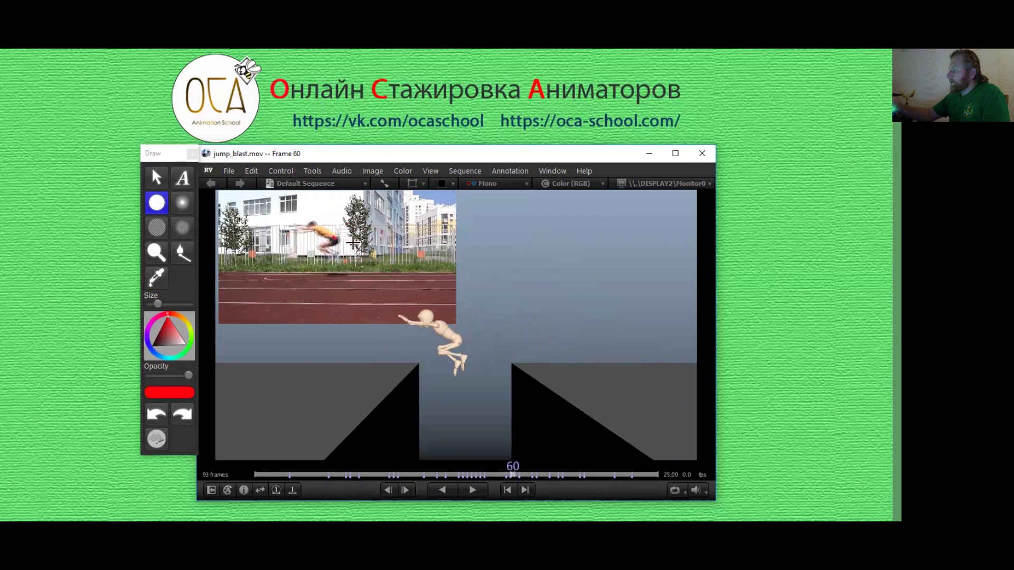
# Step: Draw red arcs, strokes and a diagonal over the reference jumper on frames 62 and 65
pyautogui.press('Right')
pyautogui.press('Right')
pyautogui.moveTo(310, 213); pyautogui.dragTo(346, 267)
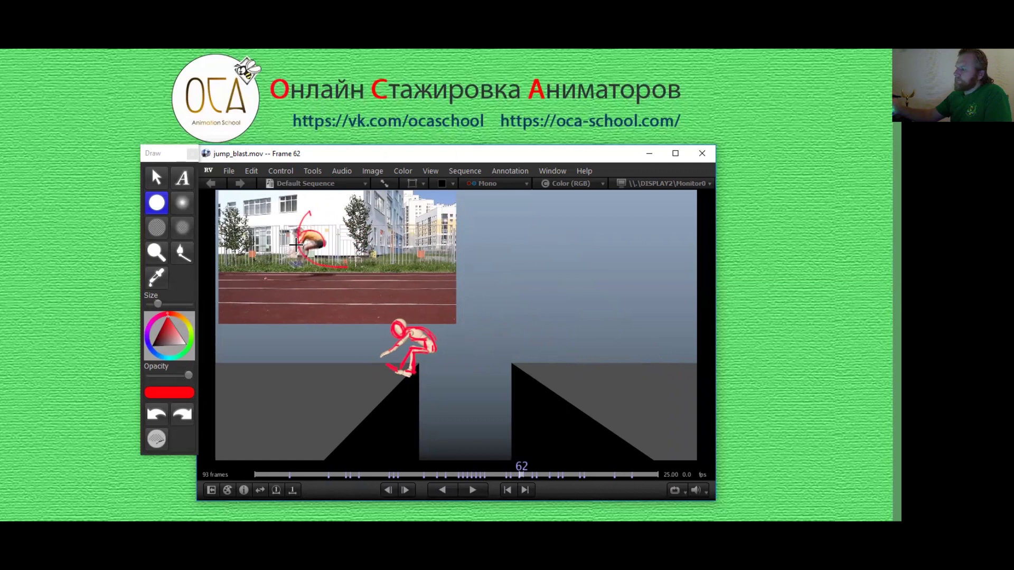
pyautogui.moveTo(295, 245)
pyautogui.mouseDown()
pyautogui.moveTo(305, 275)
pyautogui.moveTo(317, 245)
pyautogui.mouseUp()
pyautogui.press('Right')
pyautogui.press('Right')
pyautogui.press('Right')
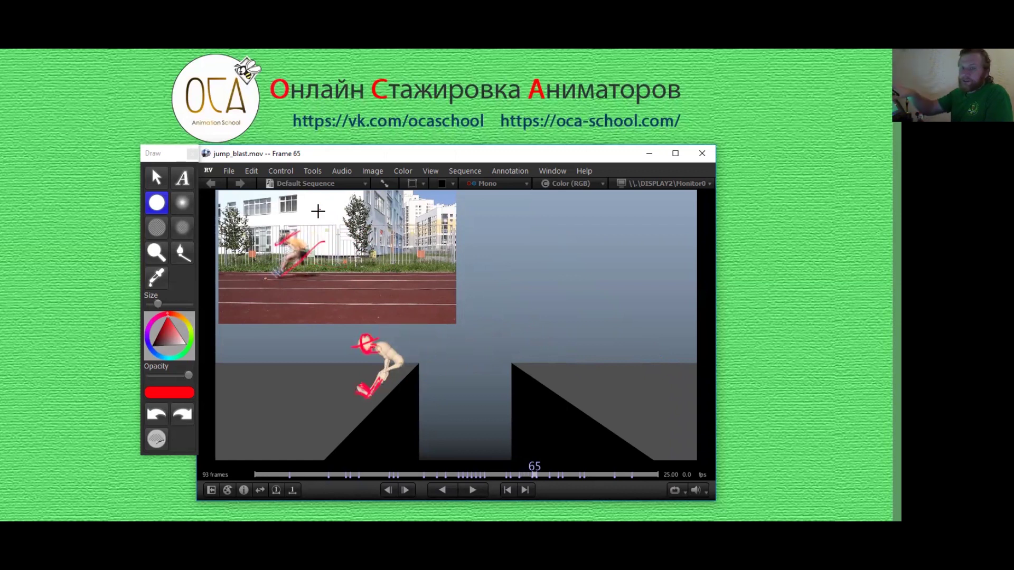
pyautogui.moveTo(322, 242); pyautogui.dragTo(270, 288)
# Step: On frame 73, draw a red arrow above the gap with hatch marks across its shaft
pyautogui.press('Right')
pyautogui.press('Right')
pyautogui.press('Right')
pyautogui.press('Right')
pyautogui.press('Right')
pyautogui.press('Right')
pyautogui.press('Right')
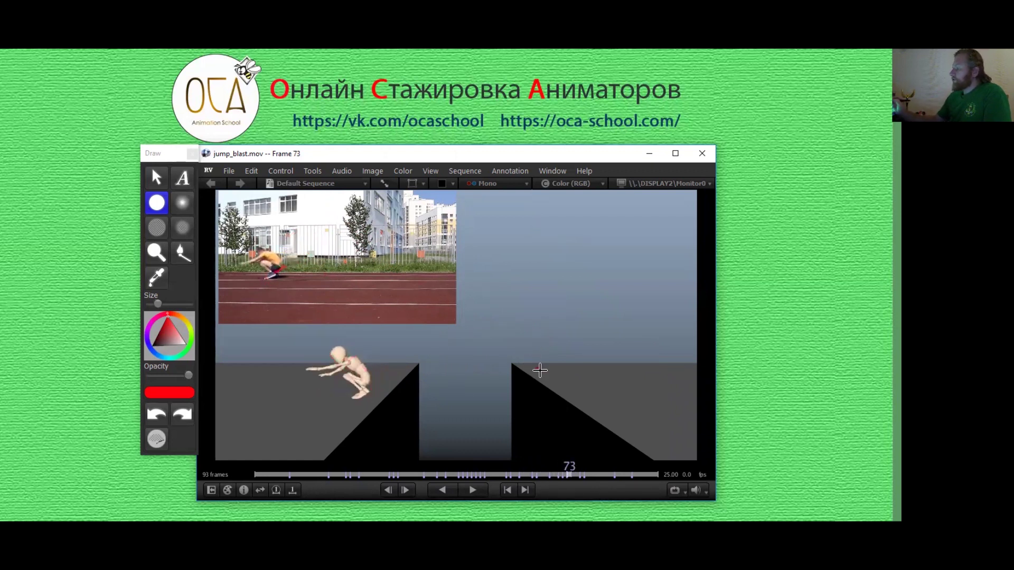
pyautogui.moveTo(557, 379)
pyautogui.mouseDown()
pyautogui.moveTo(481, 320)
pyautogui.moveTo(508, 327)
pyautogui.moveTo(513, 368)
pyautogui.mouseUp()
pyautogui.moveTo(527, 326); pyautogui.dragTo(506, 351)
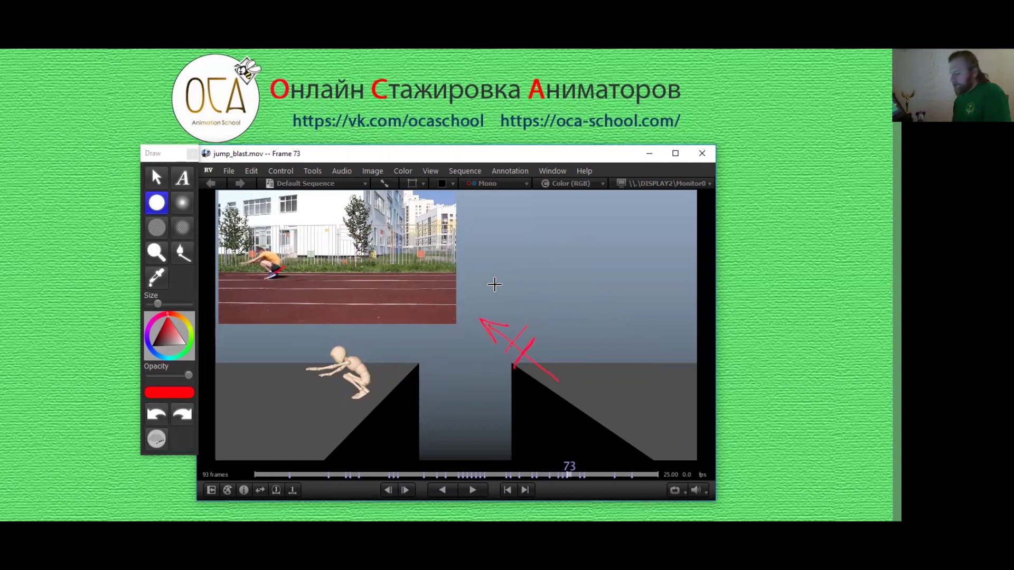
pyautogui.press('Right')
pyautogui.press('Right')
pyautogui.press('Right')
pyautogui.press('Right')
pyautogui.press('Right')
pyautogui.press('Right')
pyautogui.press('Right')
pyautogui.press('Right')
pyautogui.press('Right')
pyautogui.press('Right')
pyautogui.press('Right')
pyautogui.press('Right')
pyautogui.press('Right')
pyautogui.press('Right')
pyautogui.press('Right')
pyautogui.press('Right')
pyautogui.press('Right')
pyautogui.press('Right')
pyautogui.press('Right')
pyautogui.press('Right')
pyautogui.press('Right')
pyautogui.press('Right')
pyautogui.press('Right')
pyautogui.press('Right')
pyautogui.press('Right')
pyautogui.press('Right')
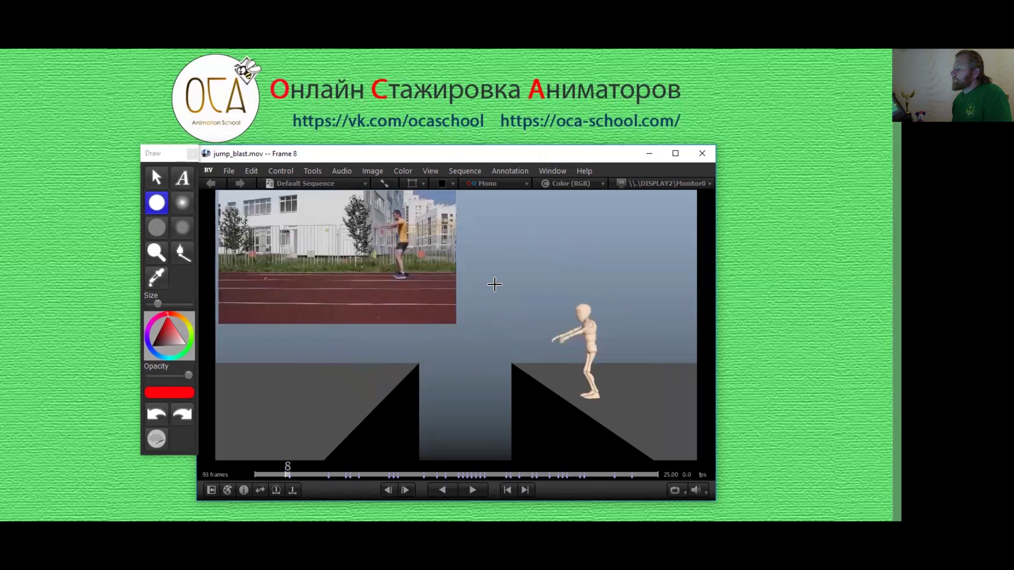
# Step: Play jump_blast.mov and pause it on frame 83 with the character crouched low
pyautogui.click(477, 489)
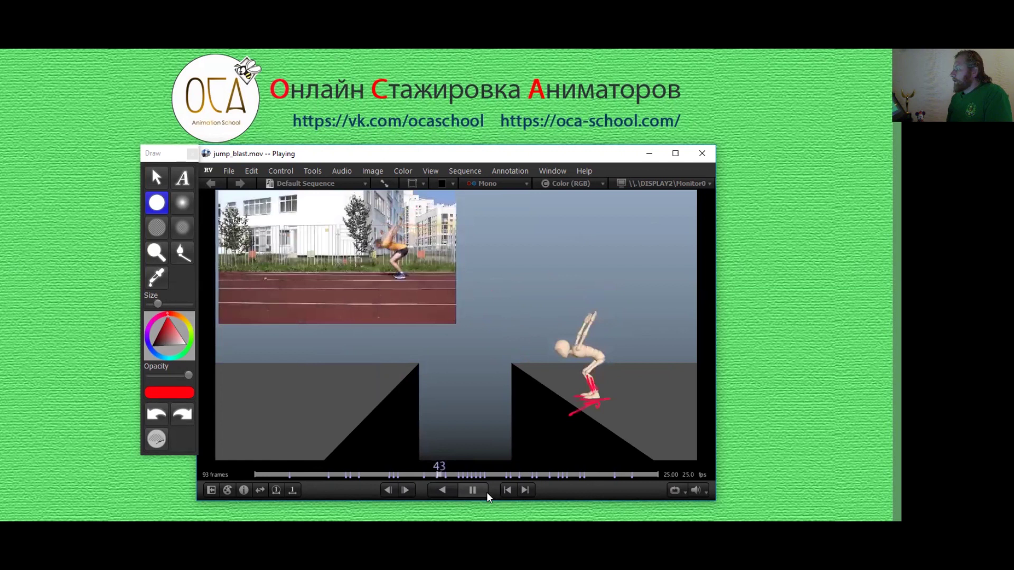
pyautogui.click(478, 490)
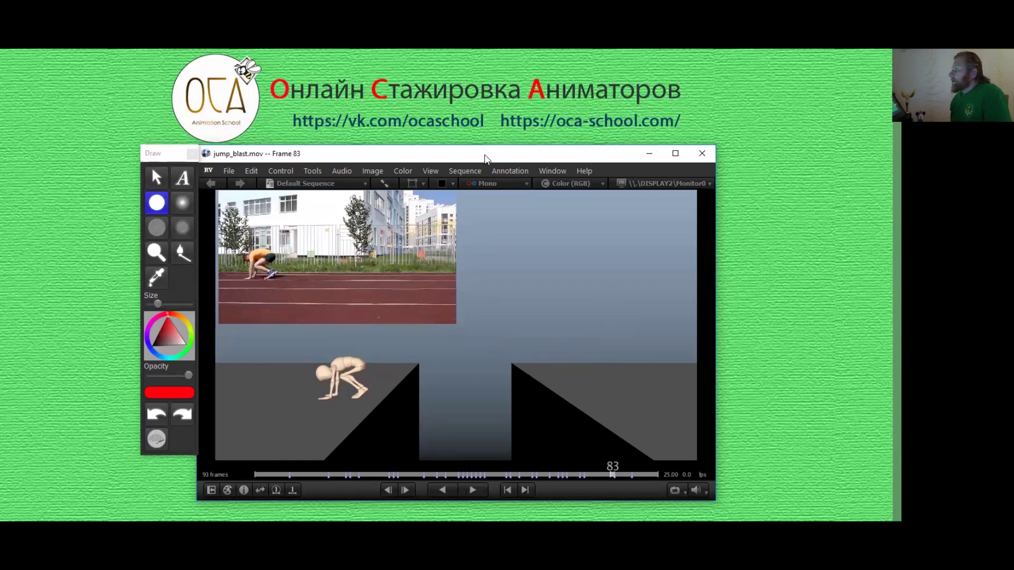
# Step: Drag the RV player window rightward, then fine-tune its position slightly down
pyautogui.moveTo(487, 155)
pyautogui.mouseDown()
pyautogui.moveTo(525, 154)
pyautogui.moveTo(516, 155)
pyautogui.mouseUp()
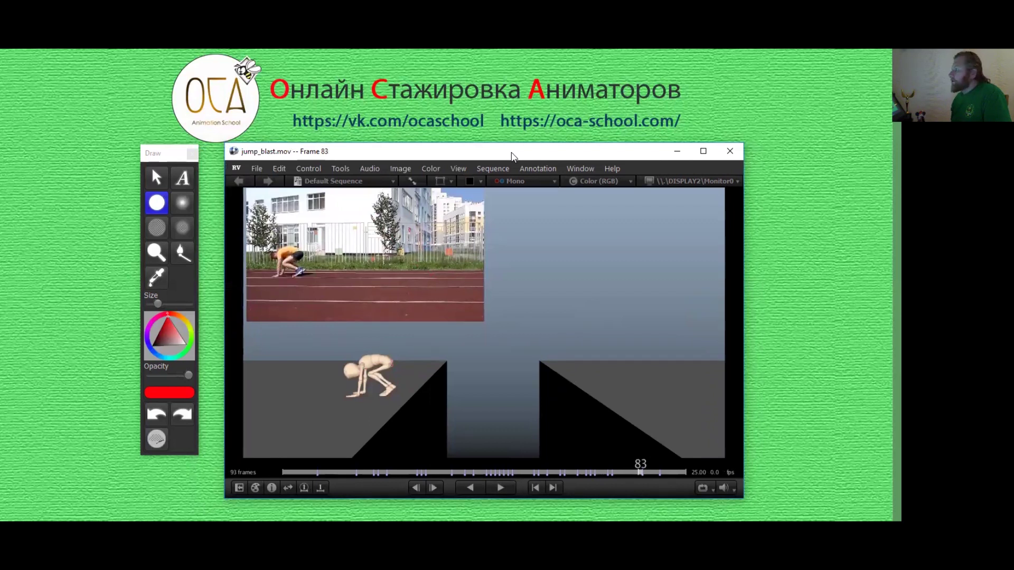
pyautogui.moveTo(509, 156); pyautogui.dragTo(501, 160)
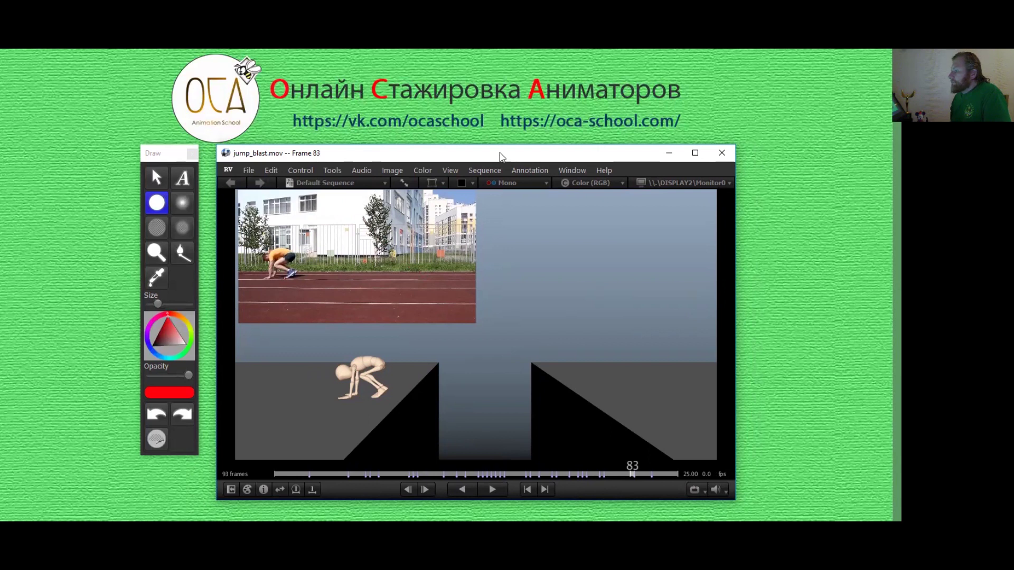
pyautogui.moveTo(500, 153); pyautogui.dragTo(502, 159)
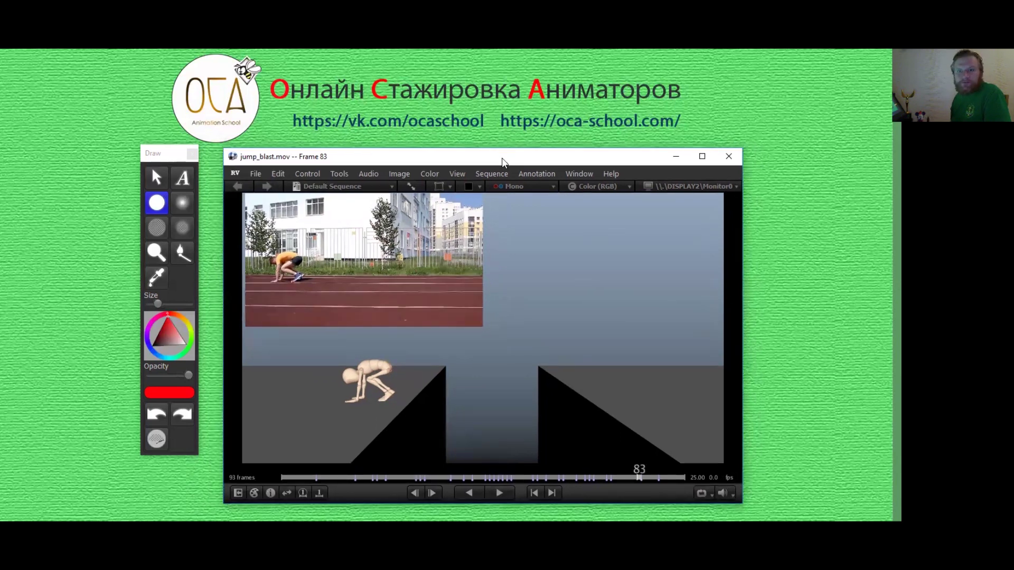